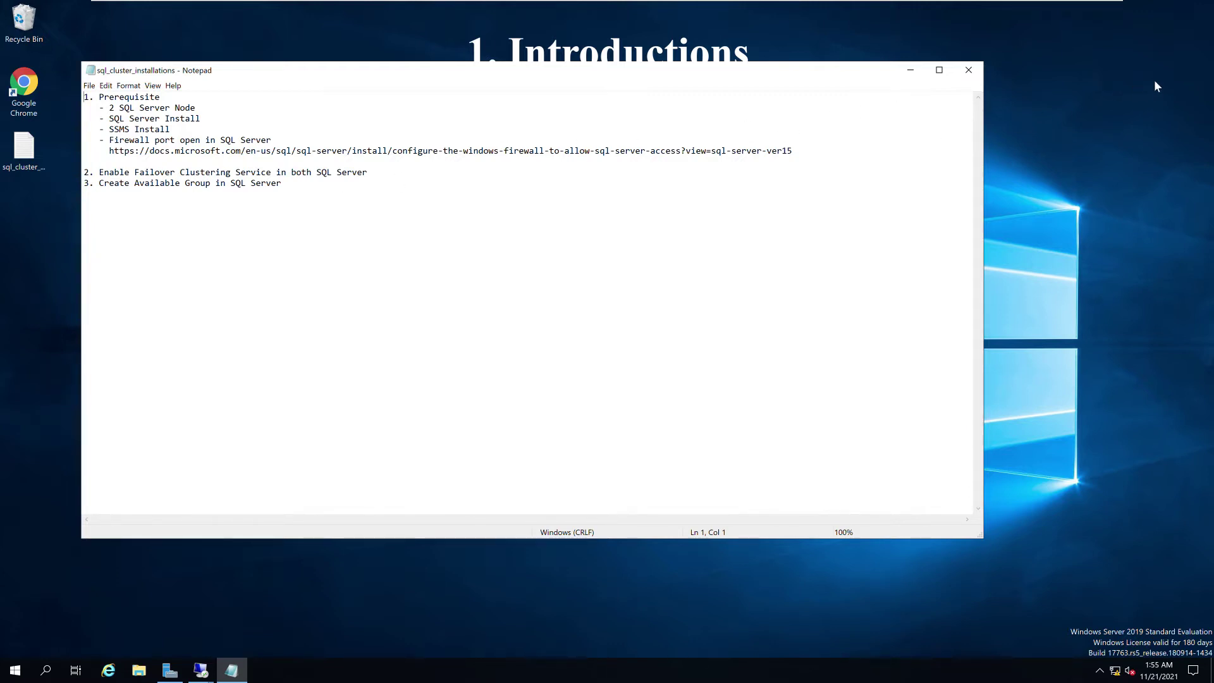
Switch to the sqldb1 remote session in full screen and start the Add Roles and Features Wizard.
left_click(200, 674)
left_click(168, 635)
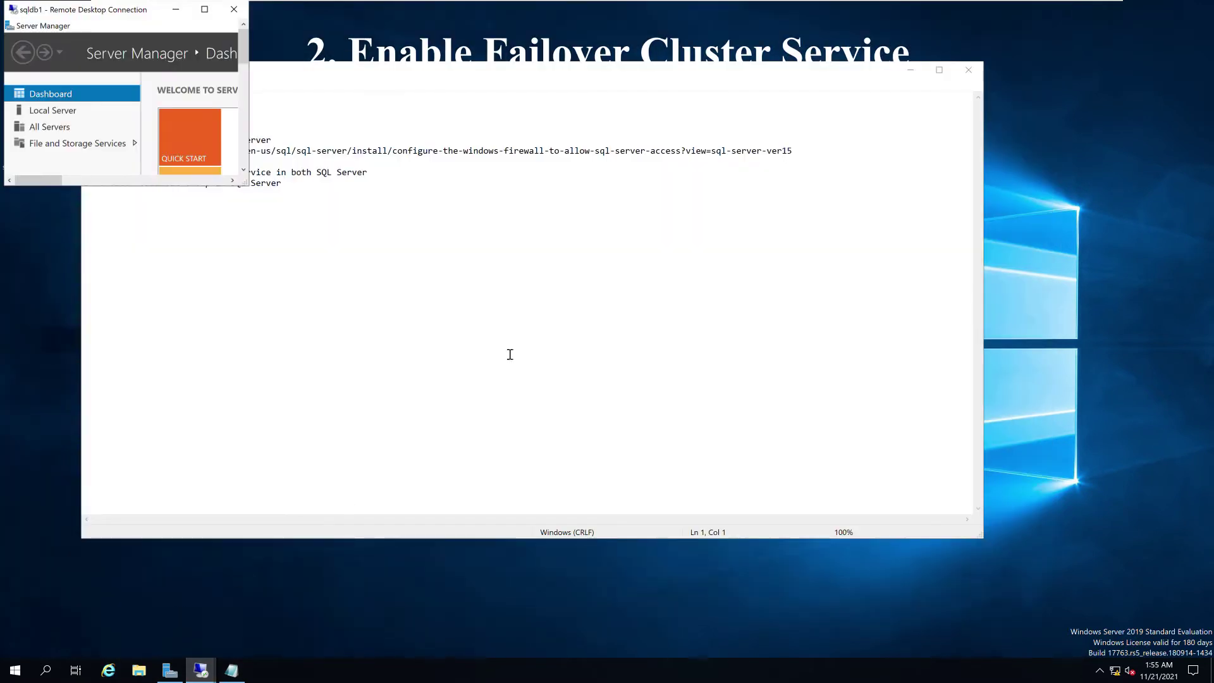
left_click(204, 9)
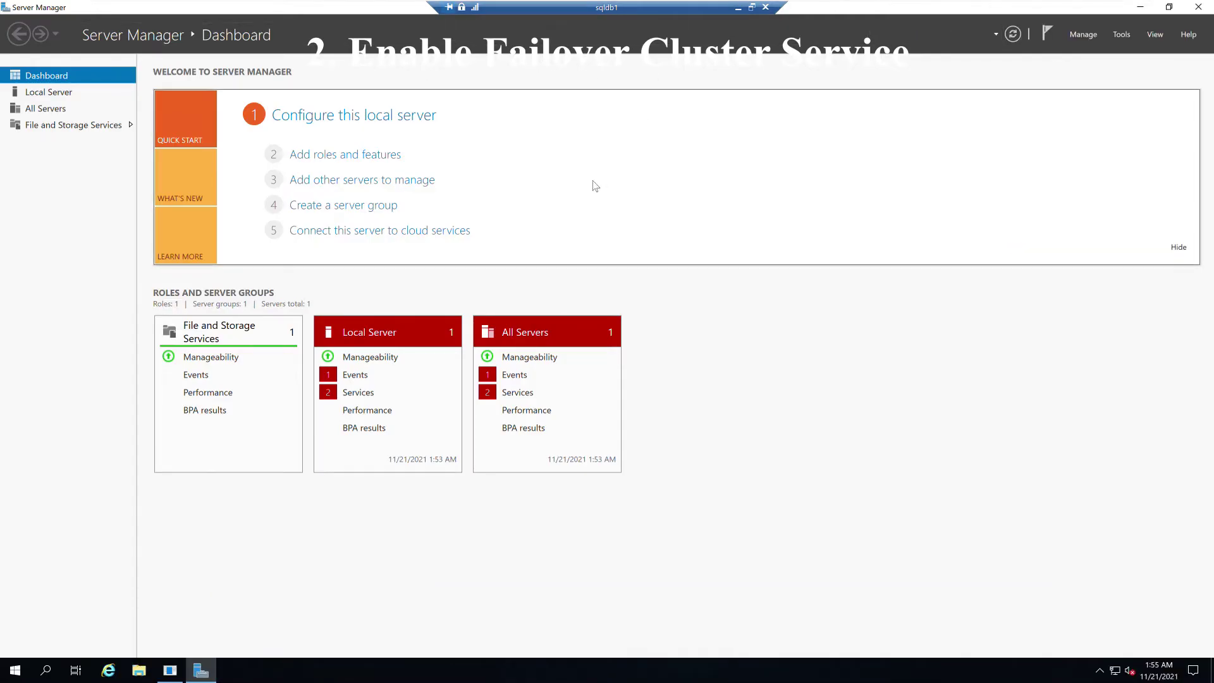
left_click(1082, 35)
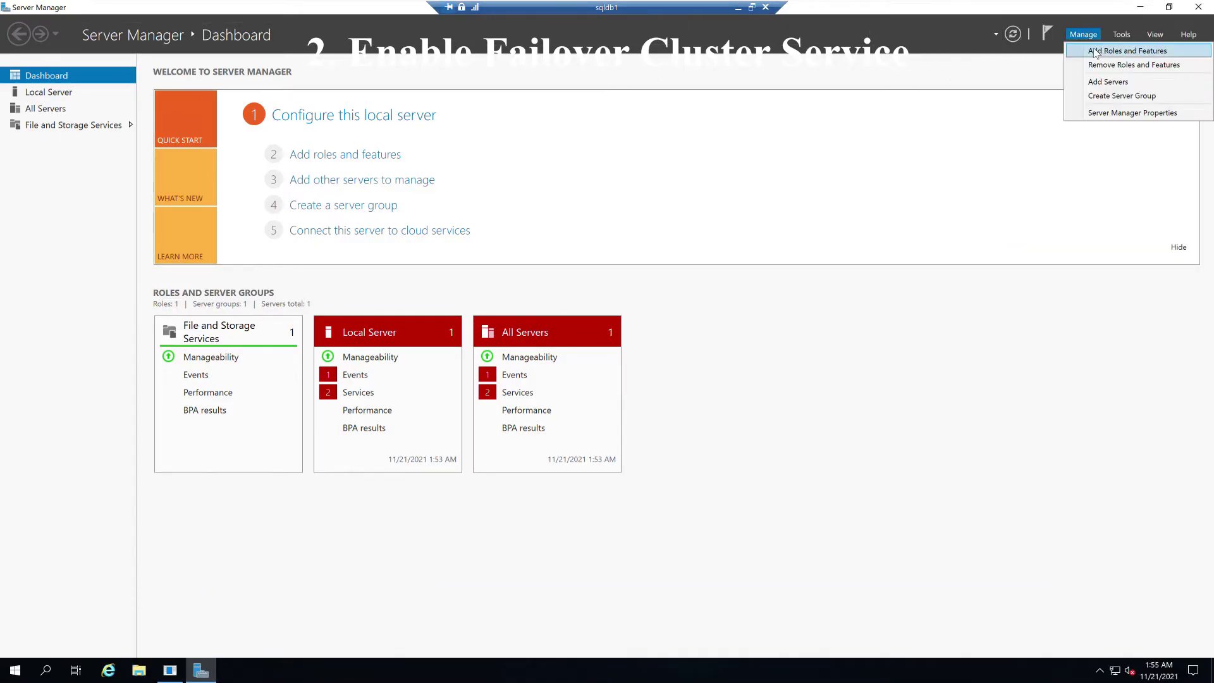
left_click(1094, 51)
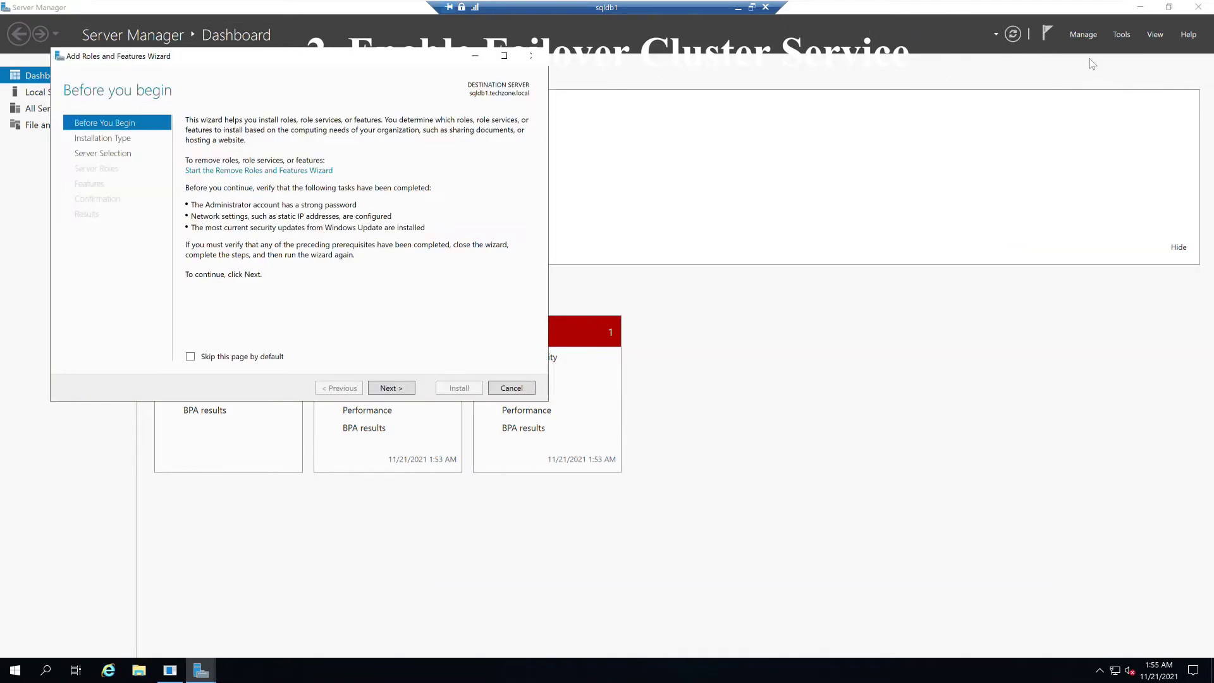
Choose a role-based or feature-based installation on sqldb1.techzone.local and continue to feature selection without adding any server role.
left_click(403, 389)
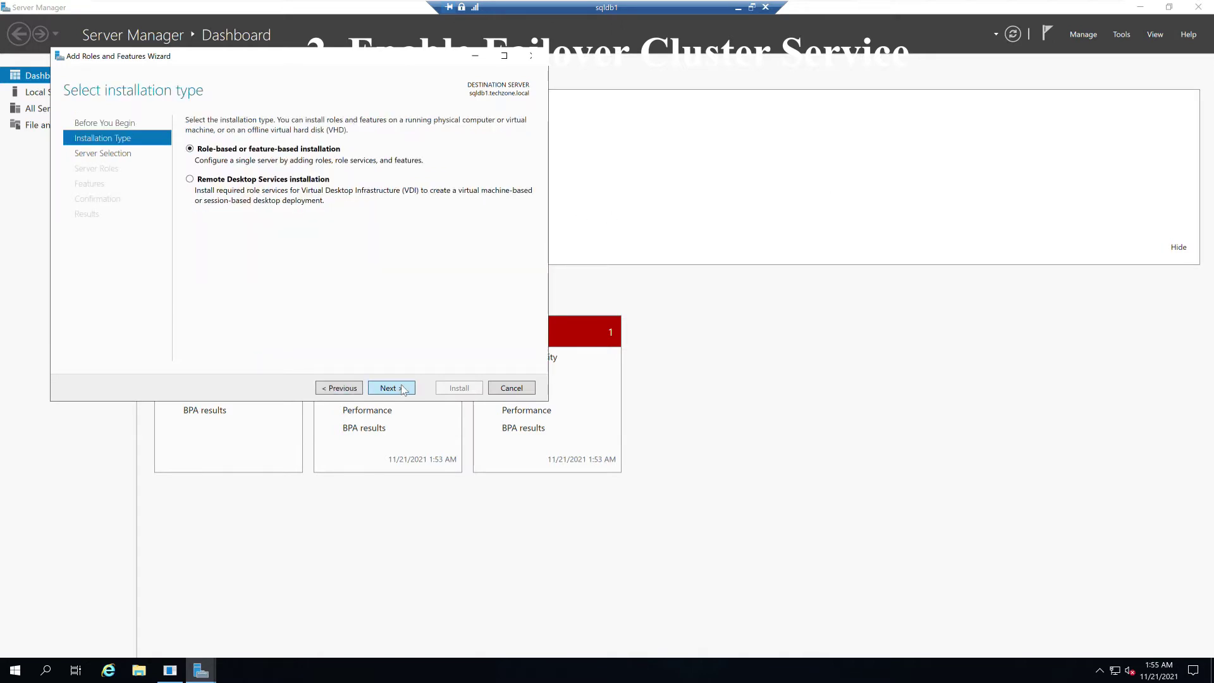
left_click(403, 388)
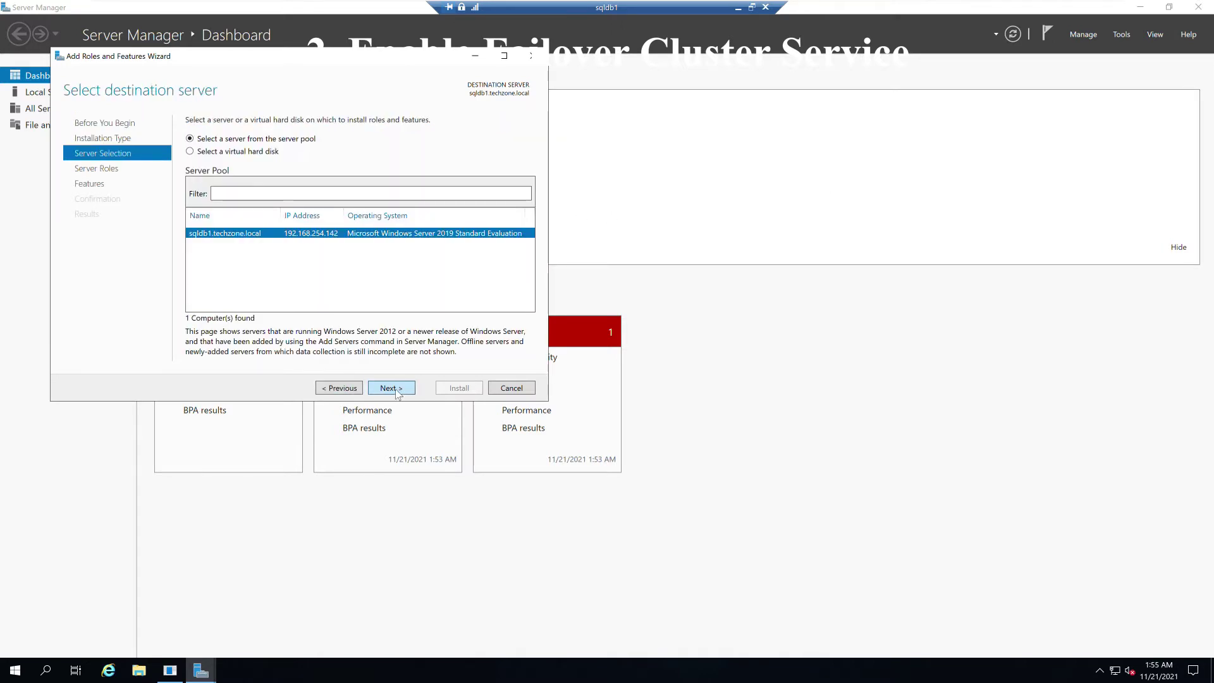
left_click(397, 389)
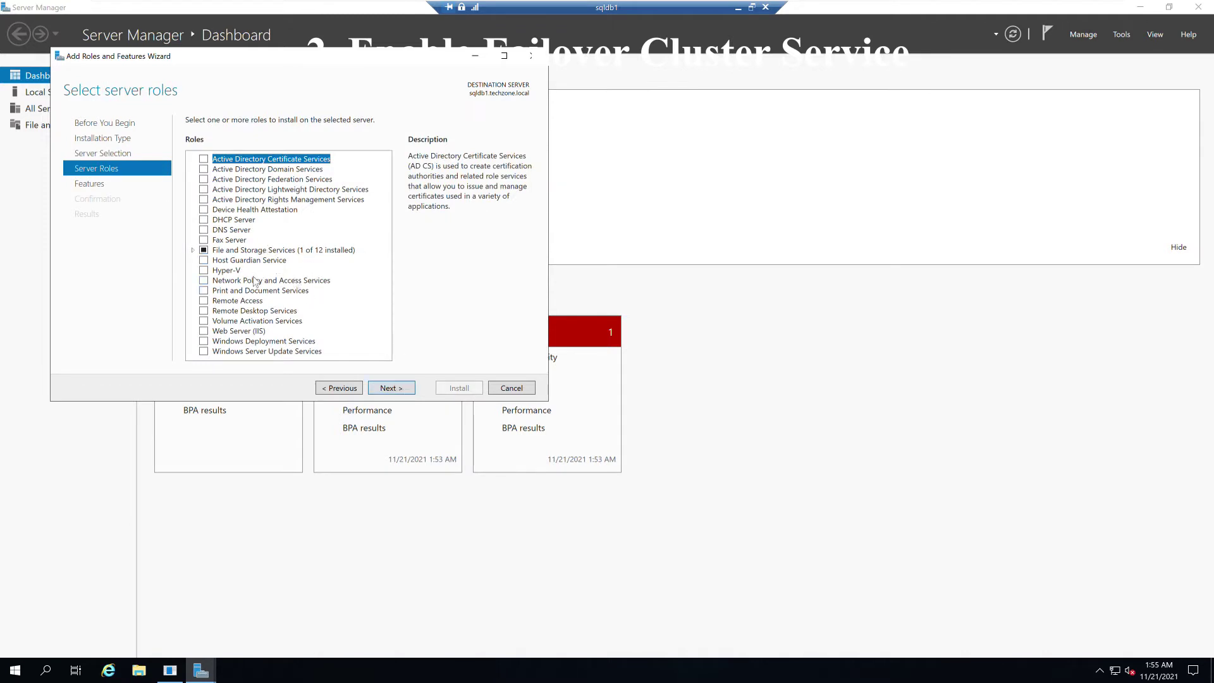
left_click(388, 389)
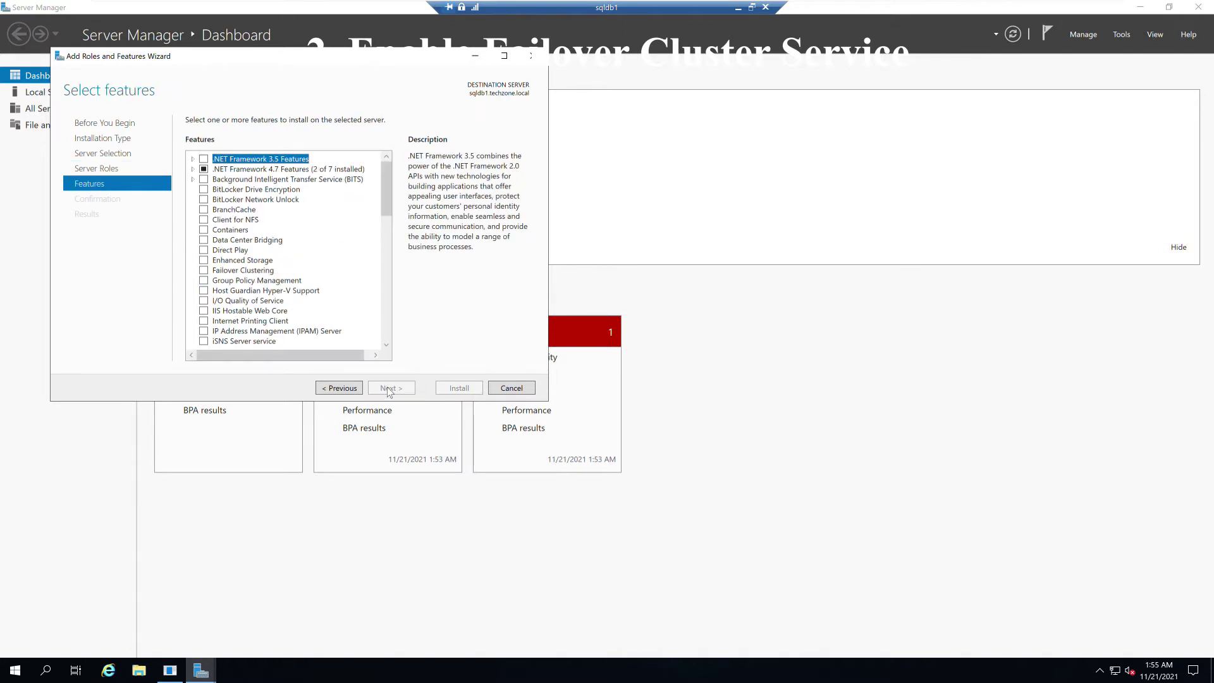
Select the Failover Clustering feature with its required management tools and install it on sqldb1.
left_click(256, 271)
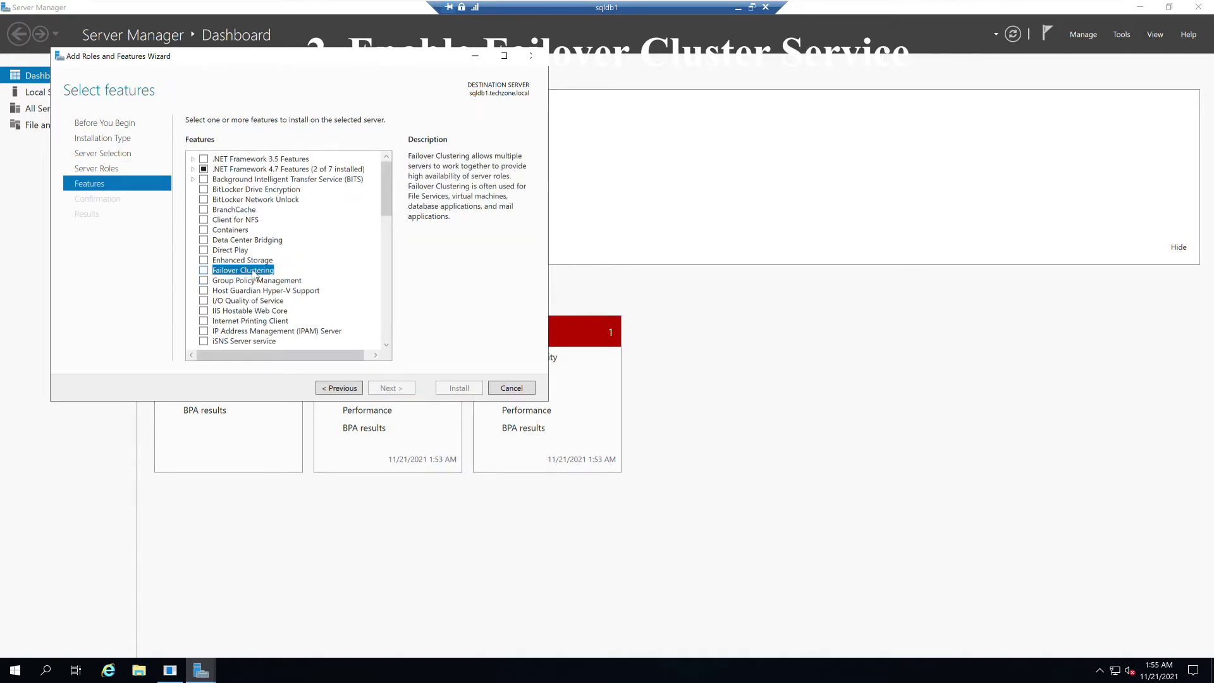
left_click(204, 270)
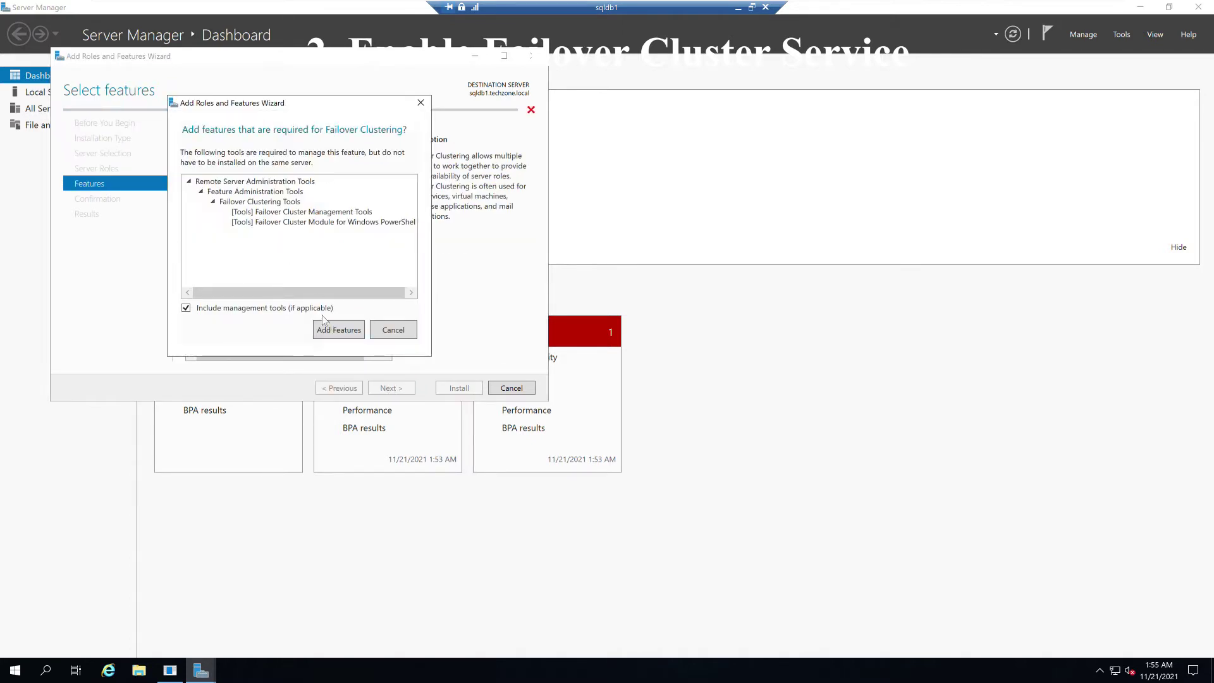
left_click(334, 331)
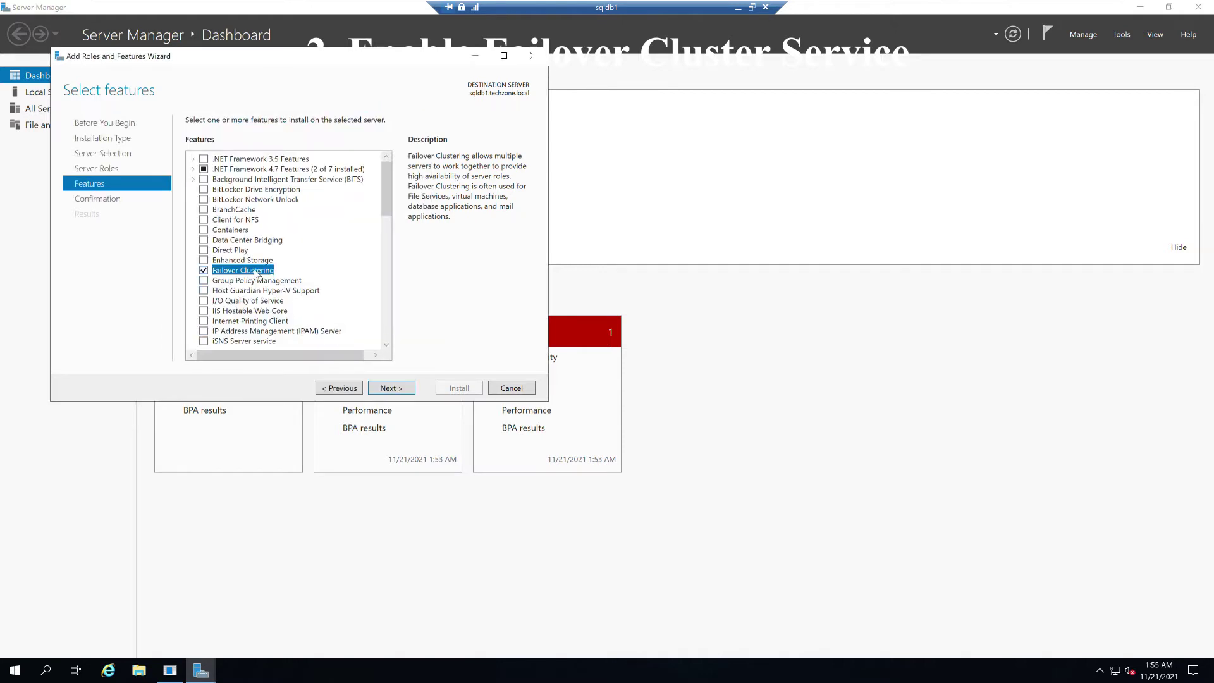
left_click(389, 388)
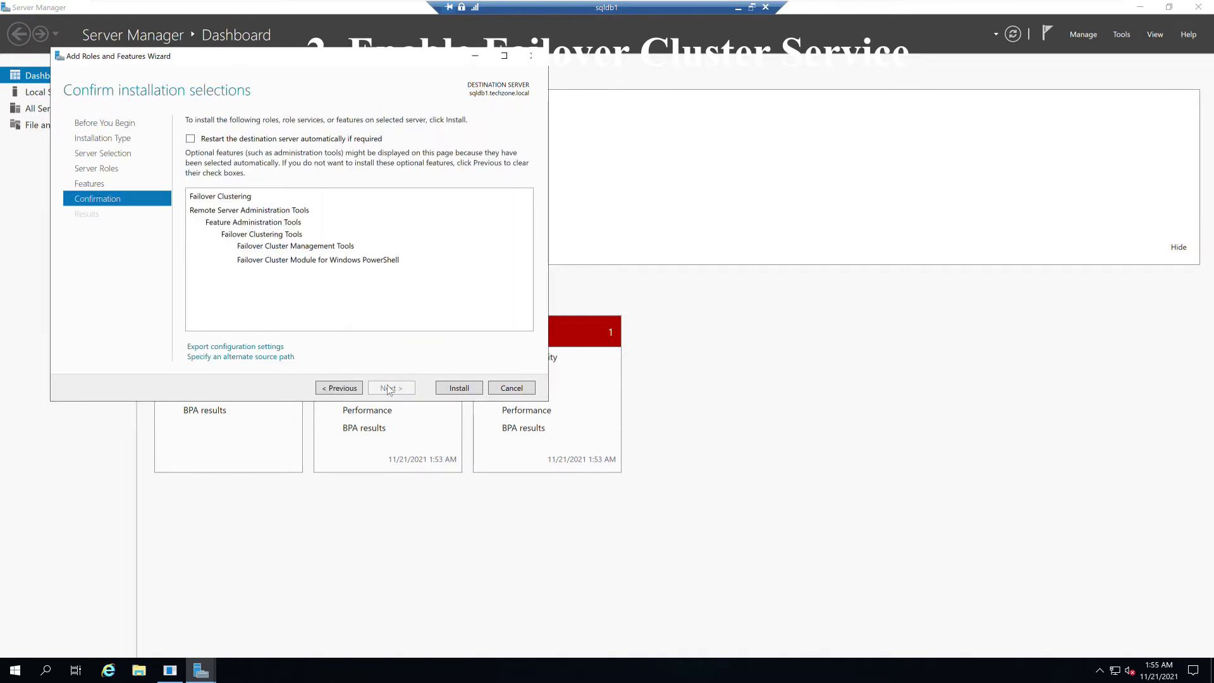
left_click(458, 389)
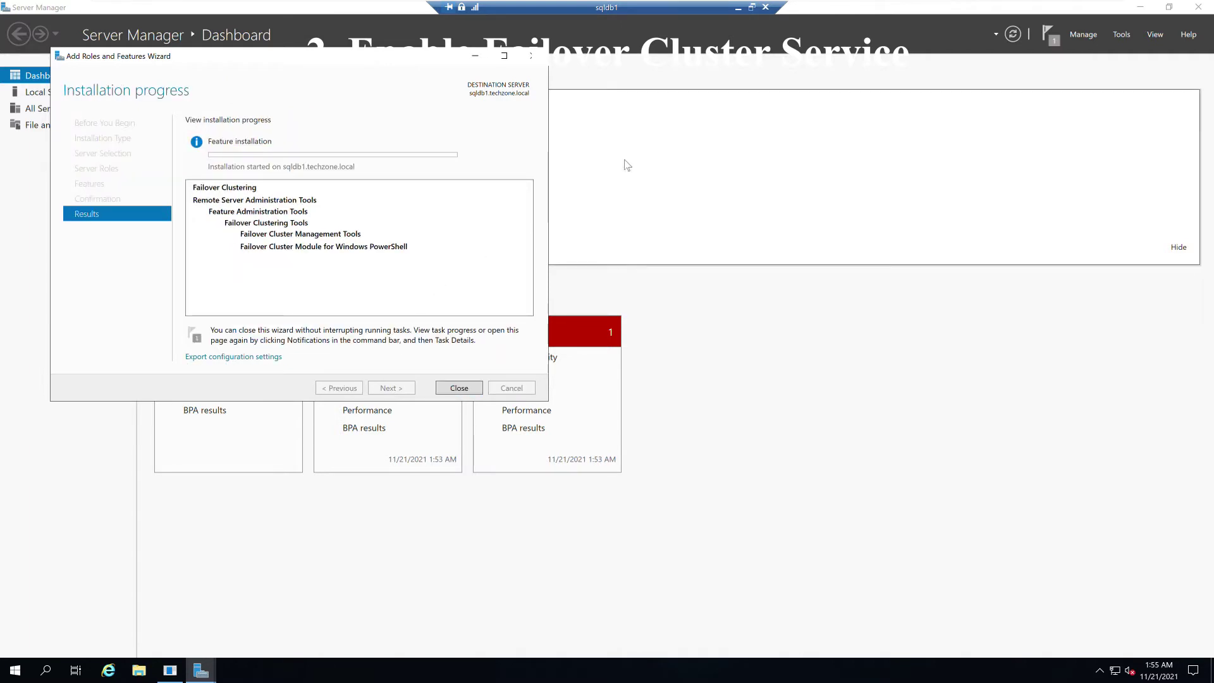
Switch to the sqldb2 remote session and start the Add Roles and Features Wizard from Server Manager.
left_click(737, 9)
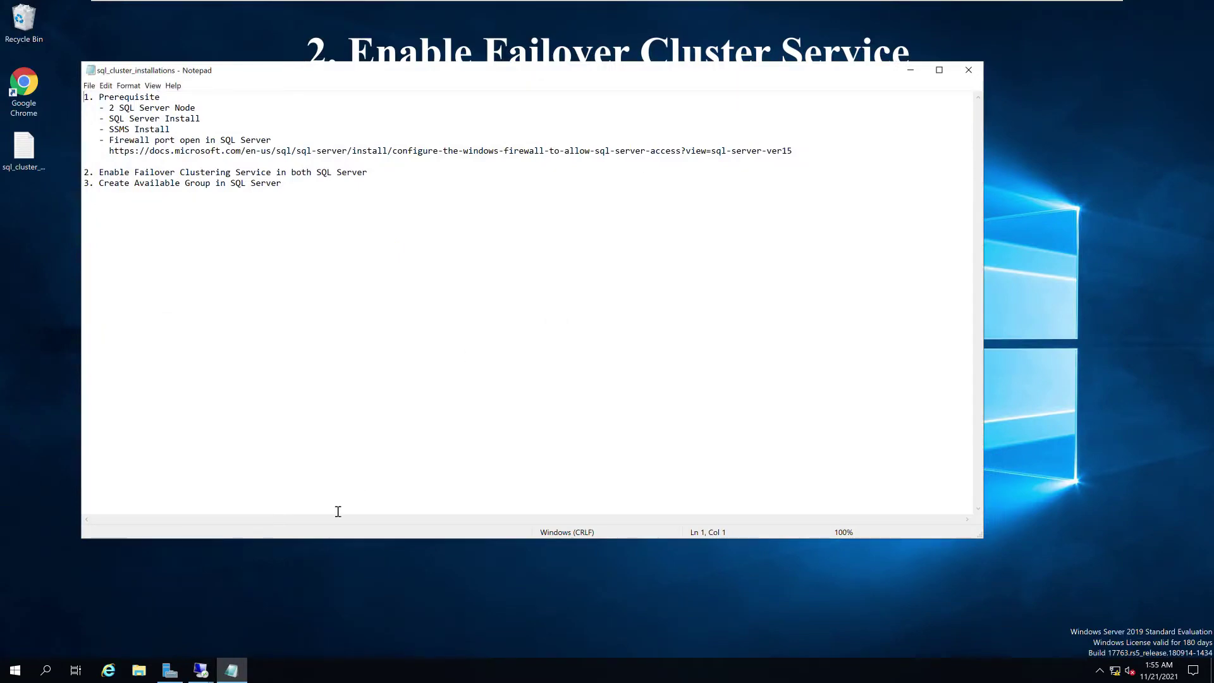
mouse_move(214, 671)
left_click(265, 617)
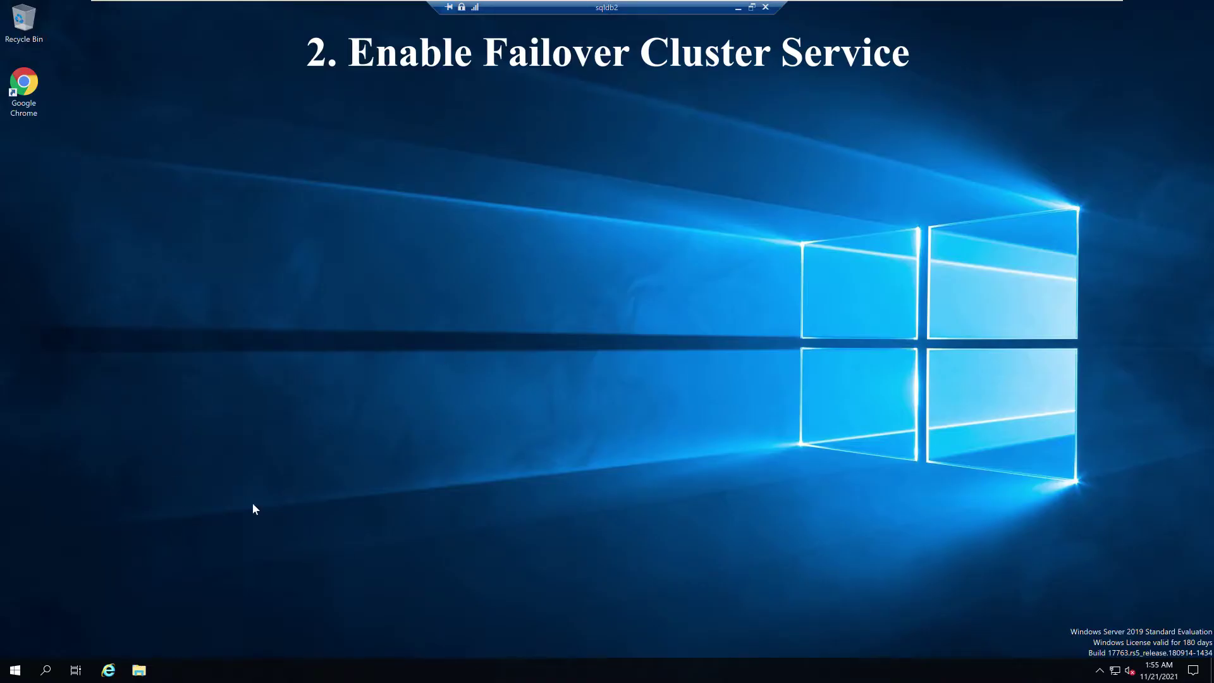
left_click(15, 670)
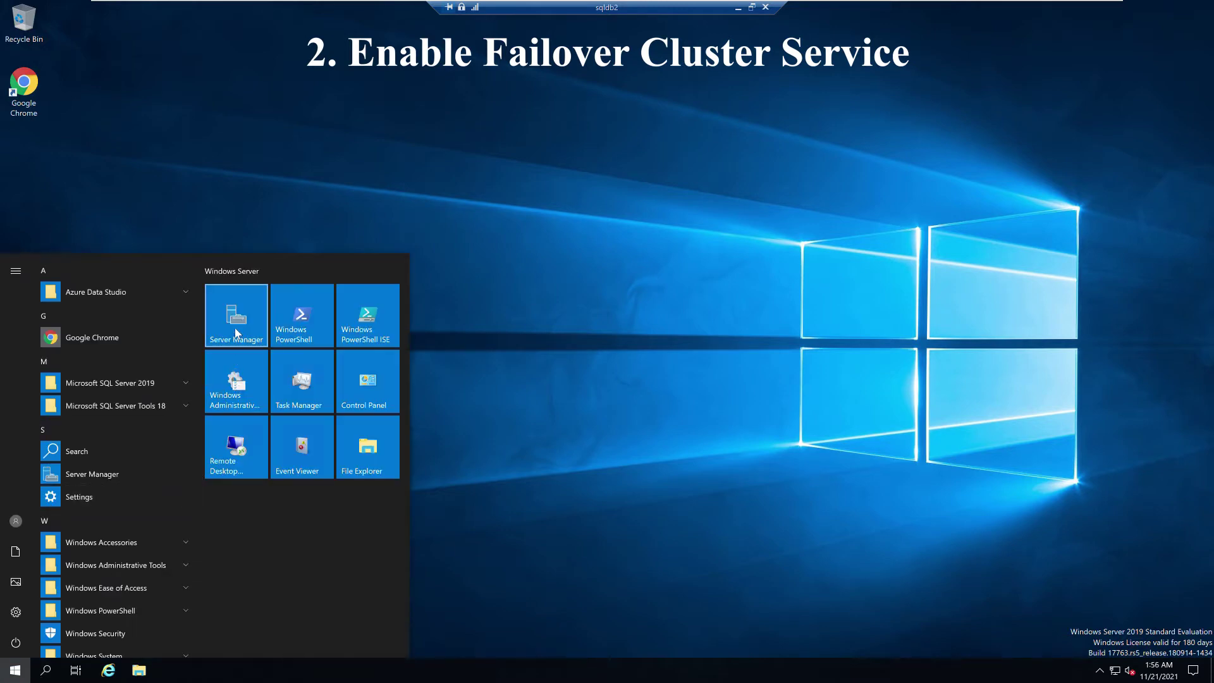
left_click(236, 333)
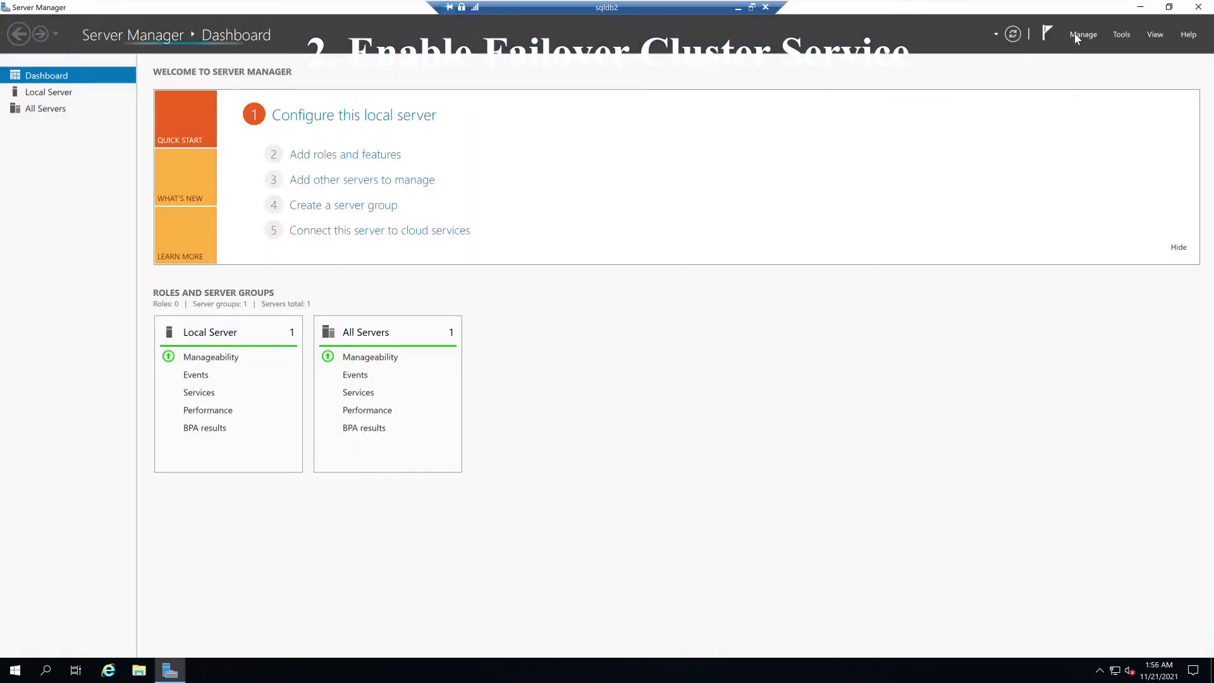
left_click(1080, 35)
left_click(1075, 49)
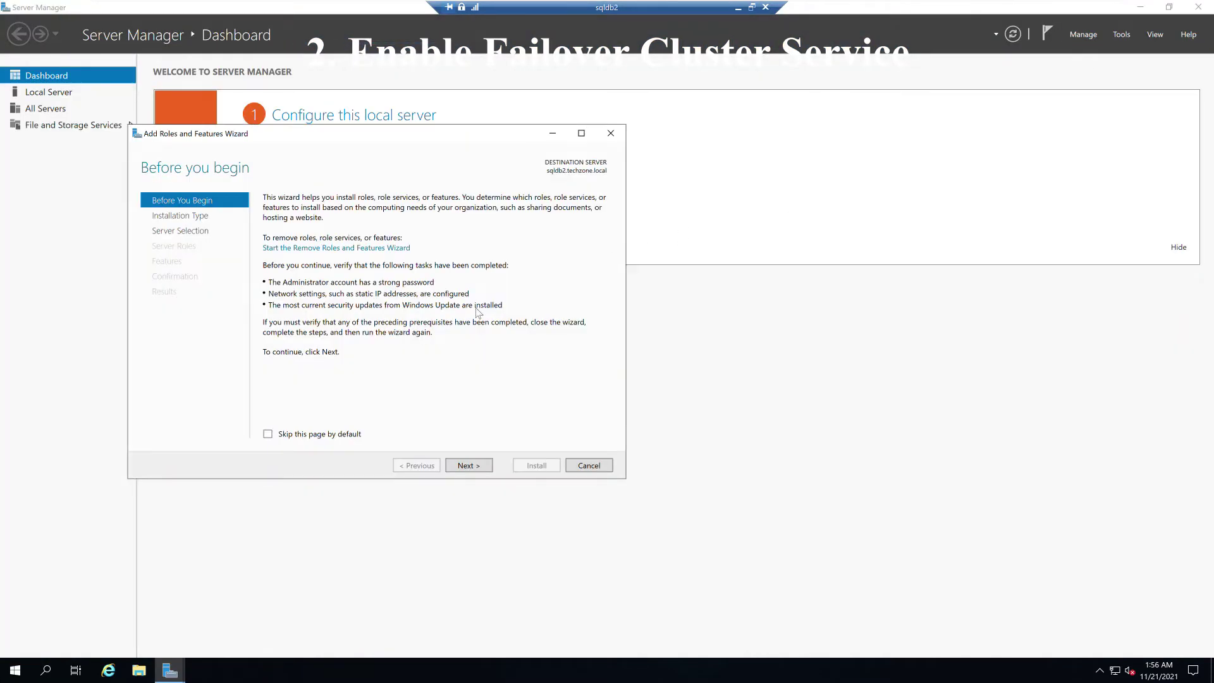
Choose a role-based or feature-based installation on sqldb2.techzone.local and continue to feature selection without adding any server role.
left_click(475, 466)
left_click(474, 466)
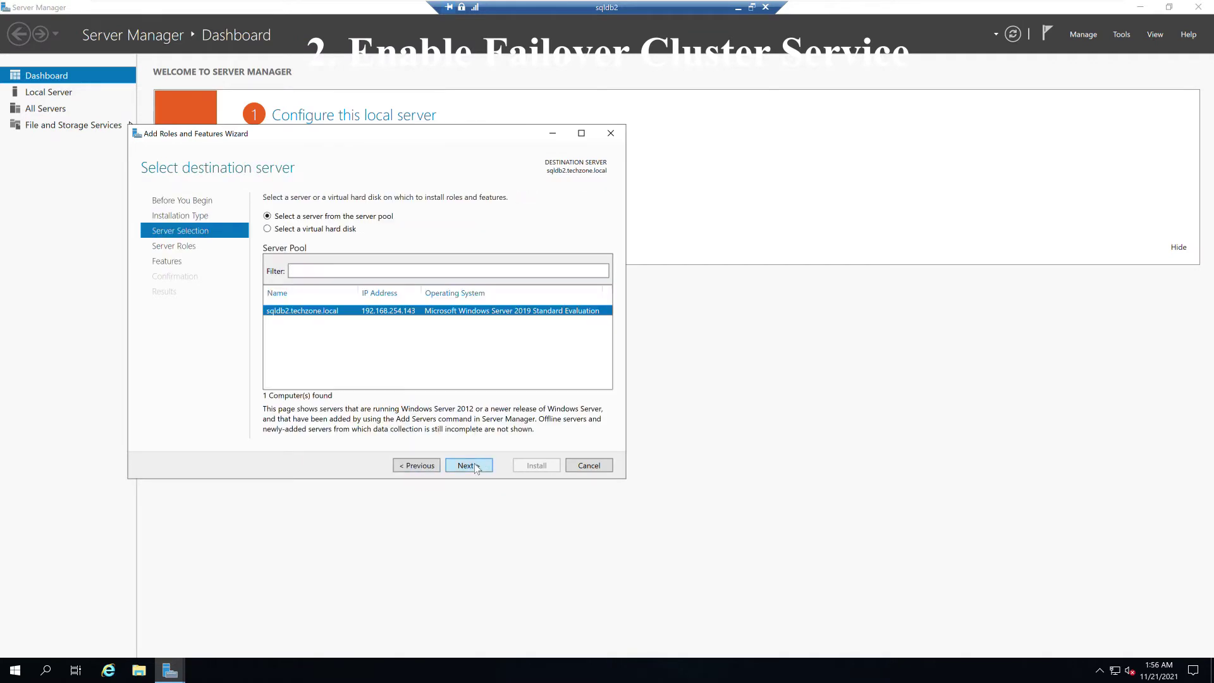
left_click(475, 466)
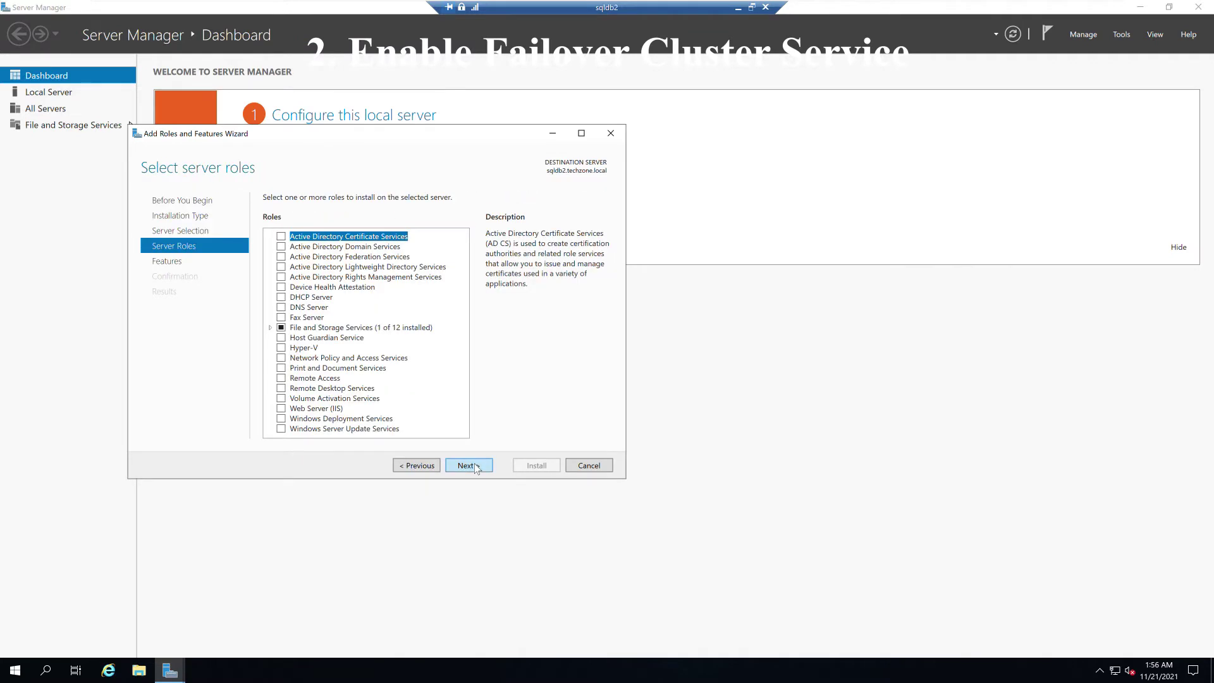
left_click(475, 466)
Select the Failover Clustering feature with its required management tools and install it on sqldb2.
left_click(281, 349)
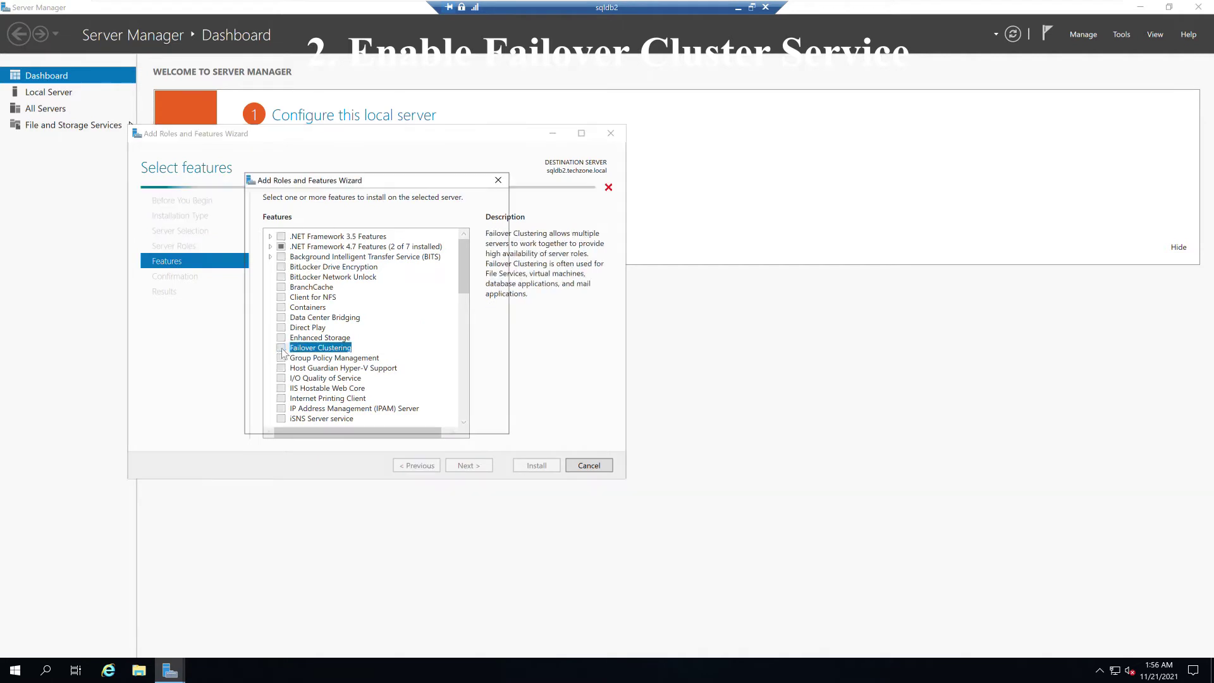
left_click(412, 408)
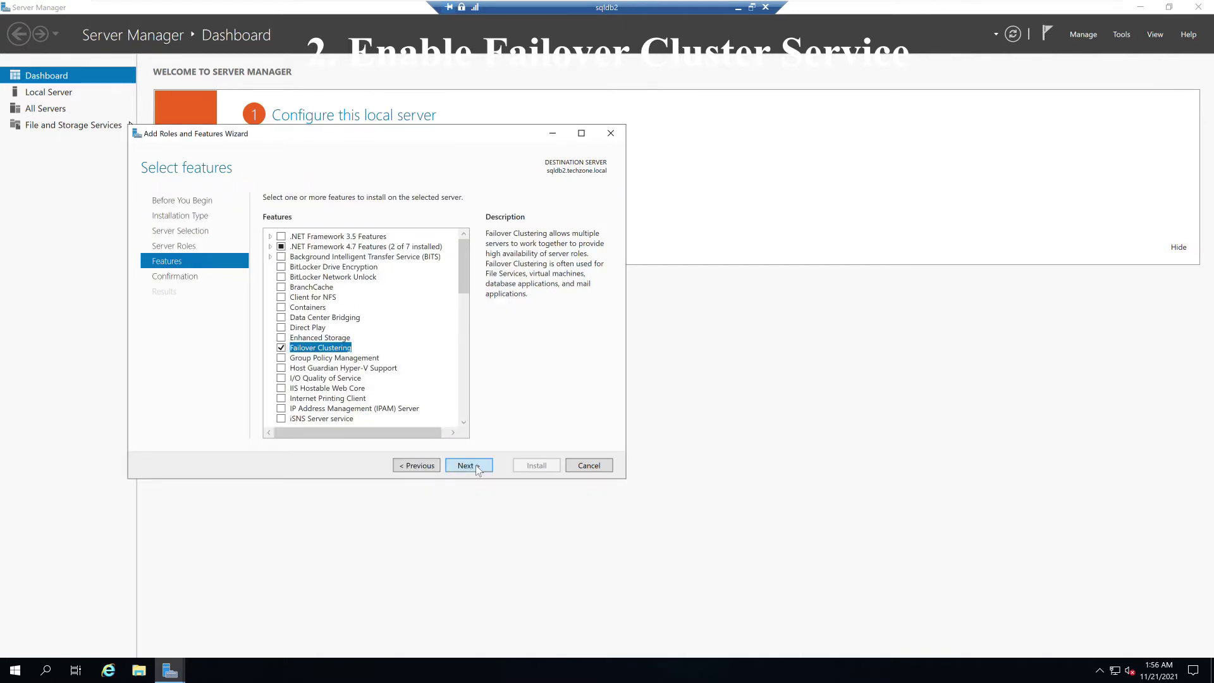
left_click(476, 467)
left_click(544, 468)
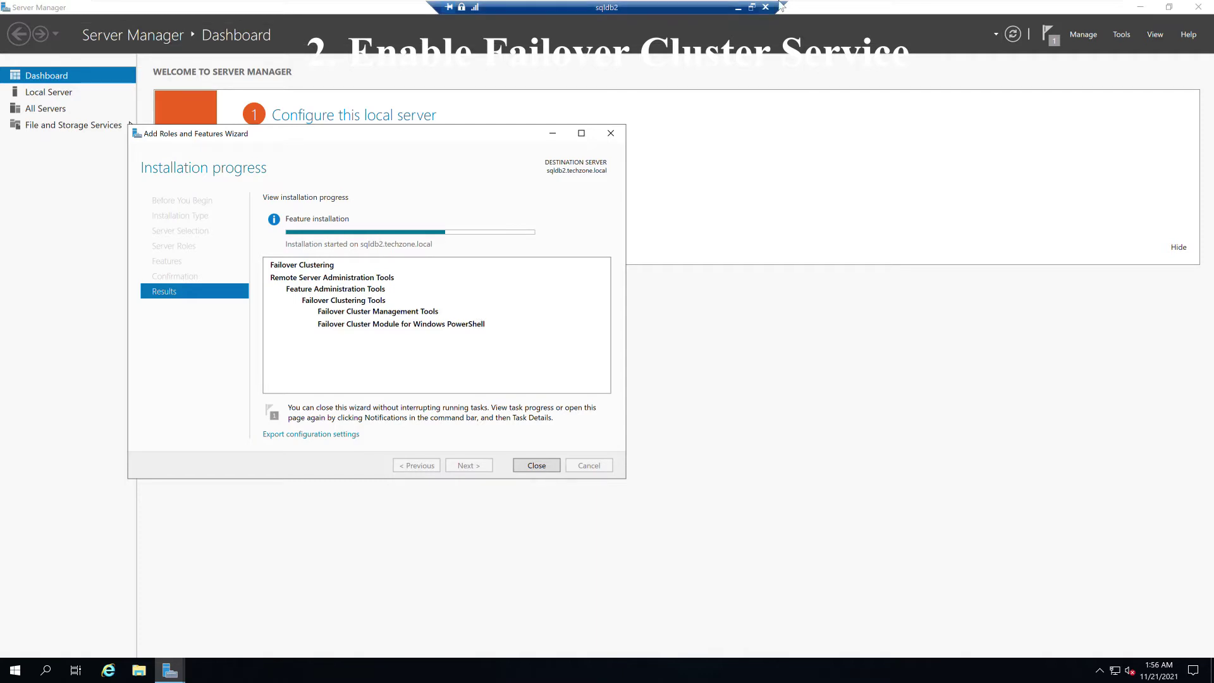
Return to the sqldb1 session, close the installation wizard, dismiss the Shutdown Event Tracker and check the feature installation notification.
left_click(738, 9)
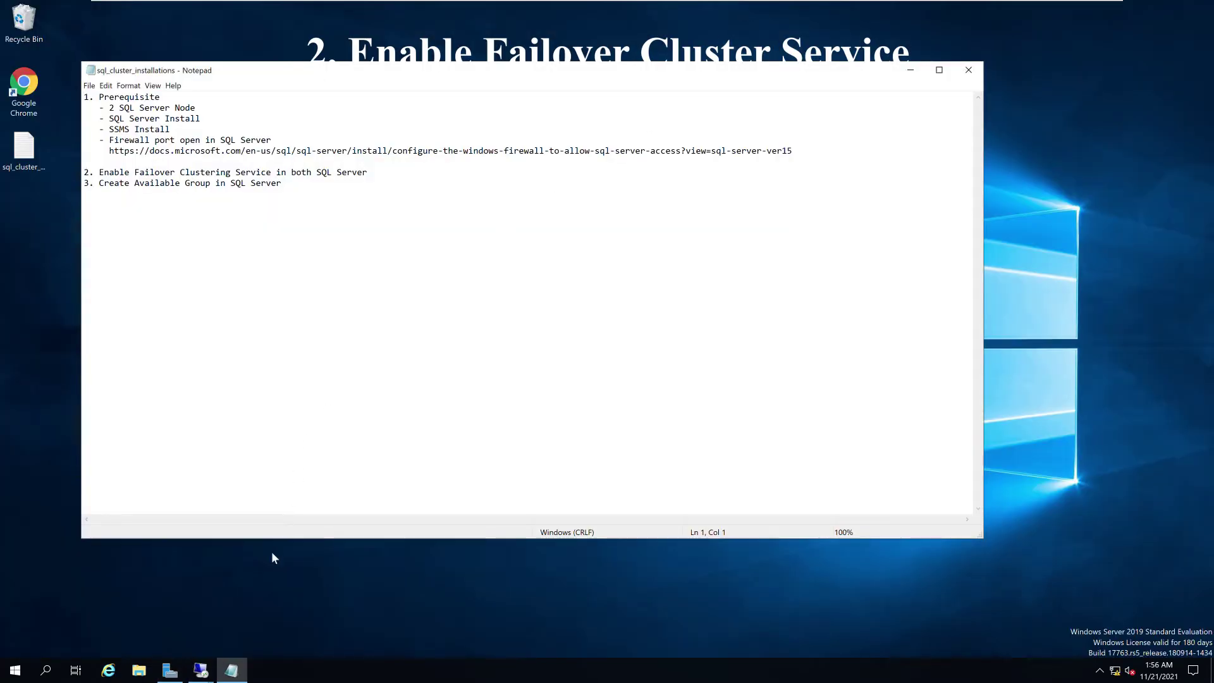
mouse_move(201, 670)
left_click(161, 621)
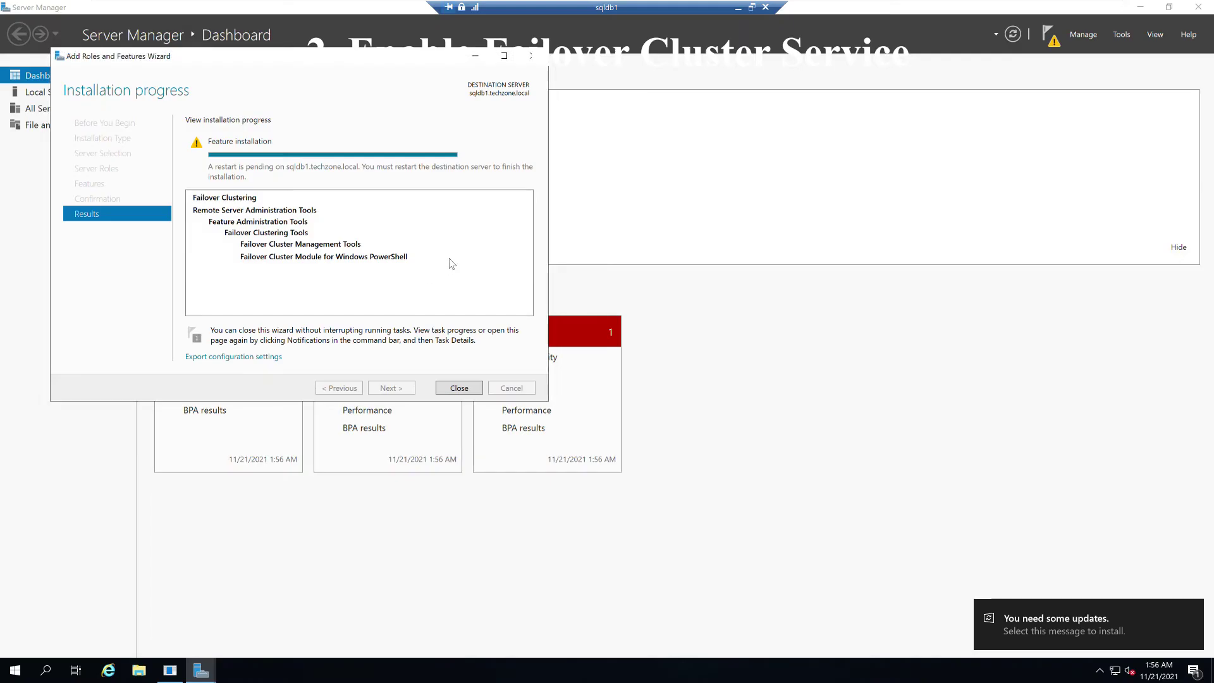
left_click(465, 387)
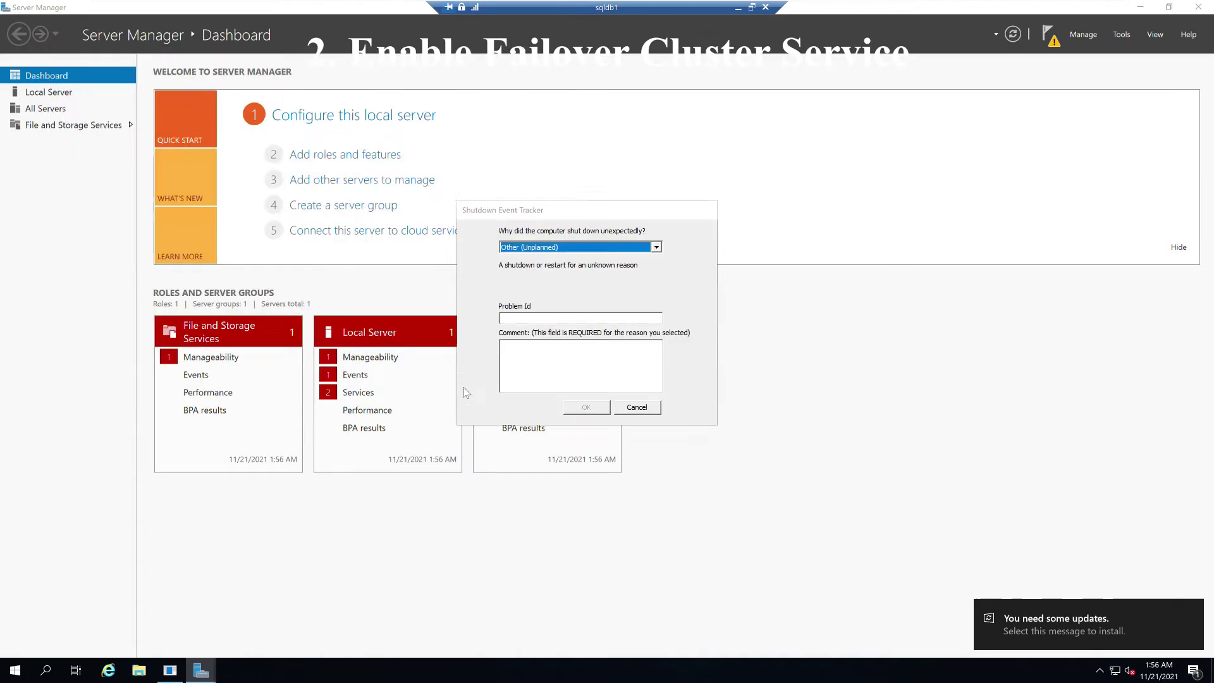
left_click(637, 407)
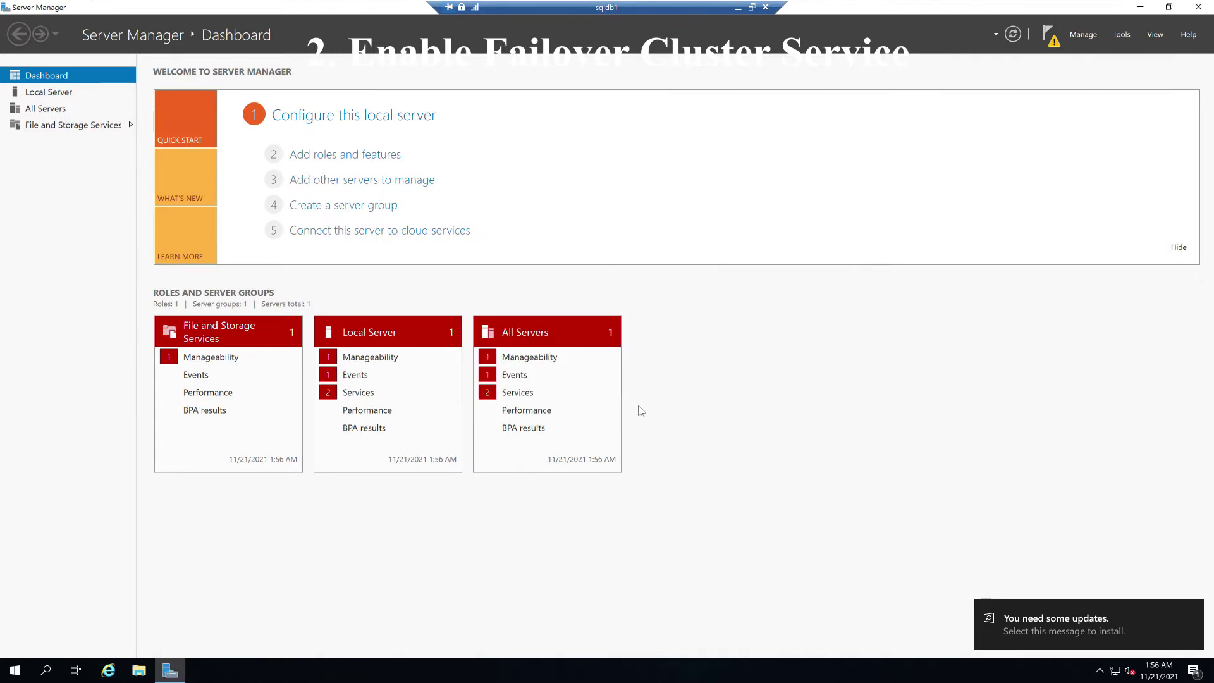
left_click(1047, 35)
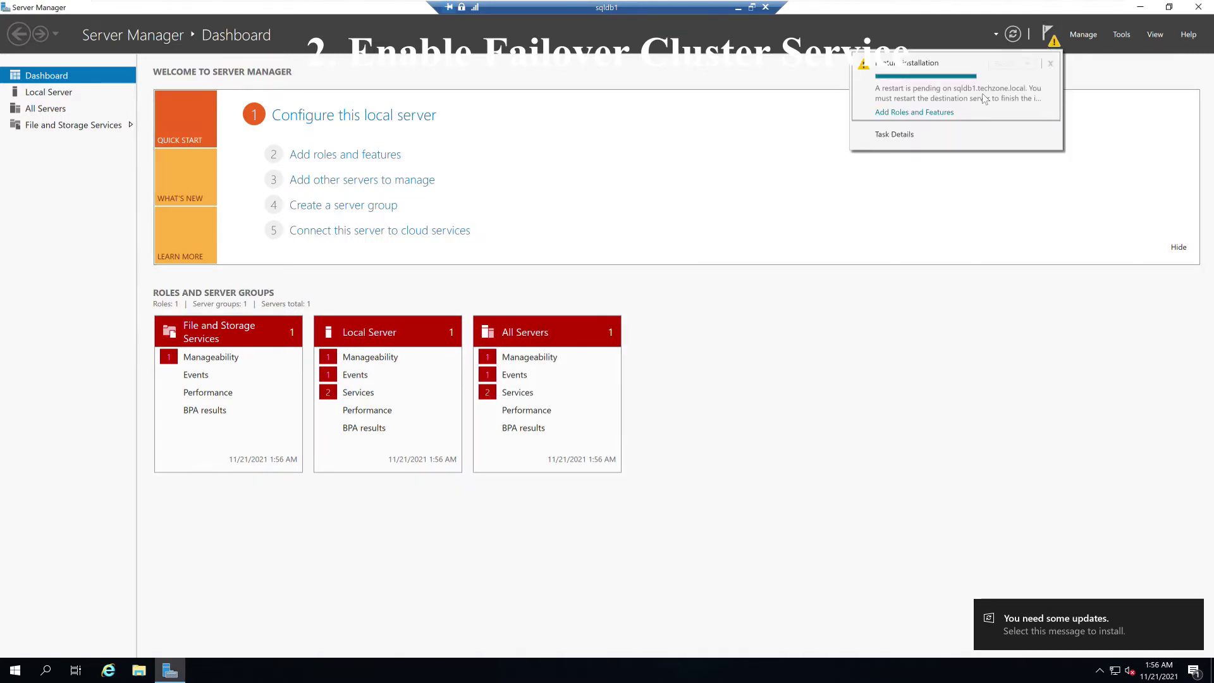
left_click(751, 429)
Restart the sqldb1 server with the reason Other (Unplanned).
left_click(13, 669)
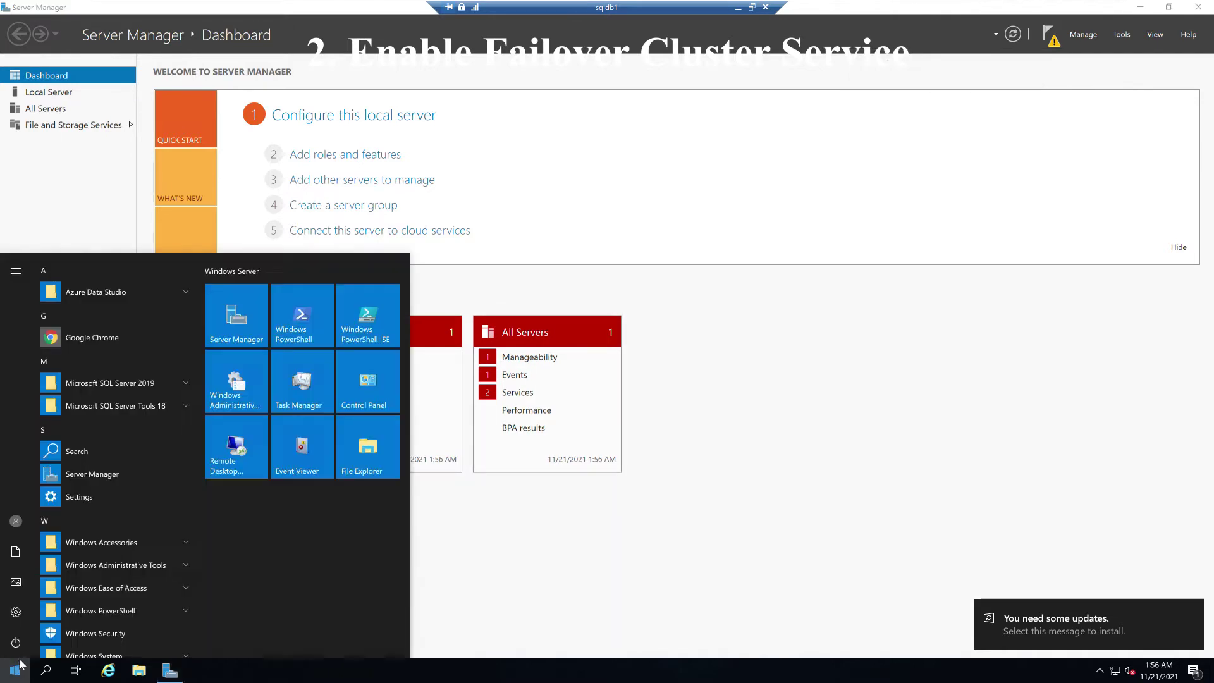
left_click(16, 642)
left_click(36, 604)
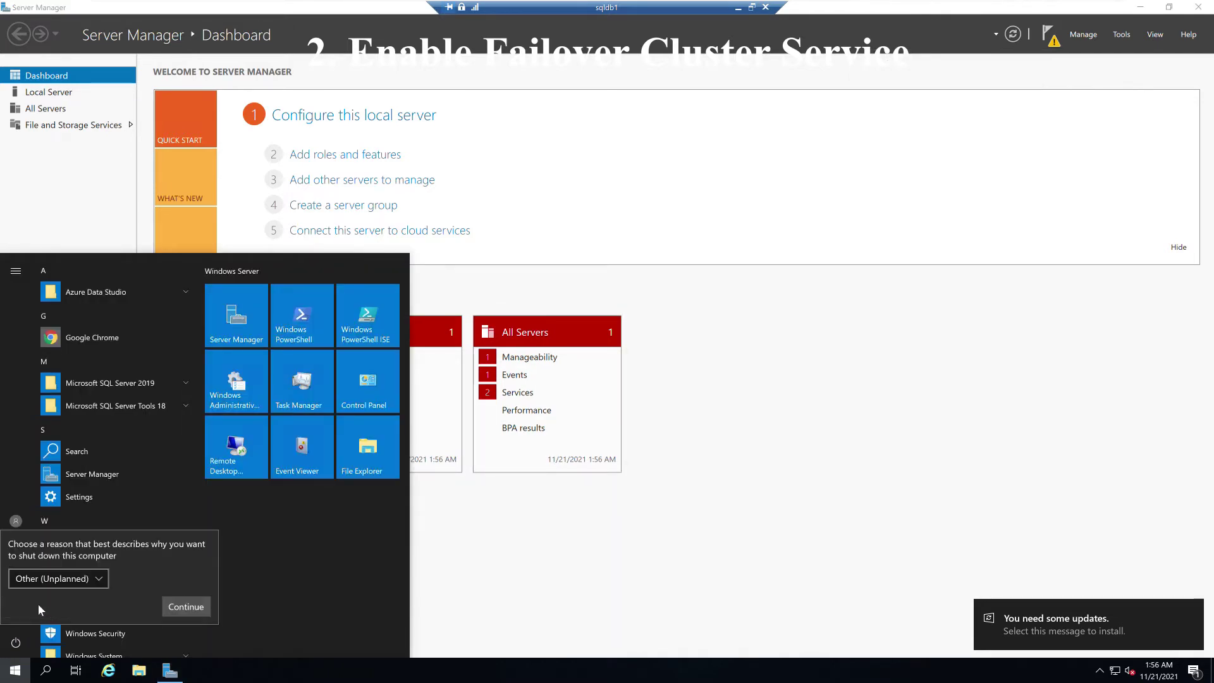
left_click(184, 605)
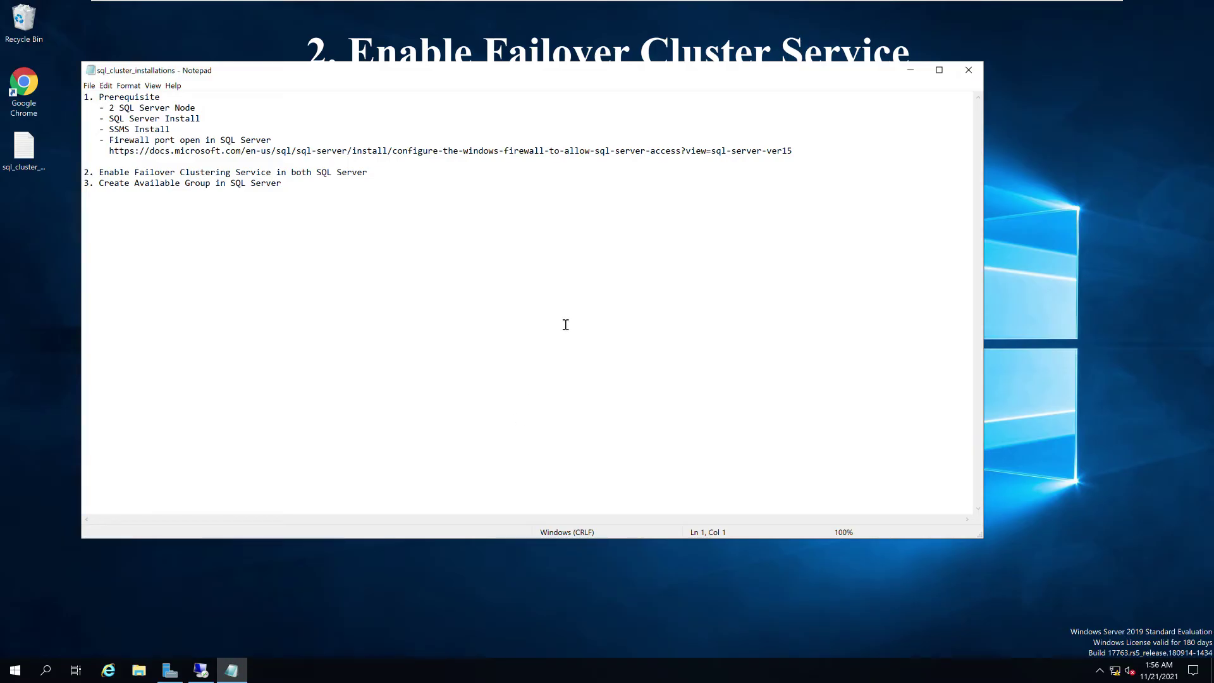
Close the installation wizard on sqldb2 and restart that server with the reason Other (Unplanned).
left_click(201, 670)
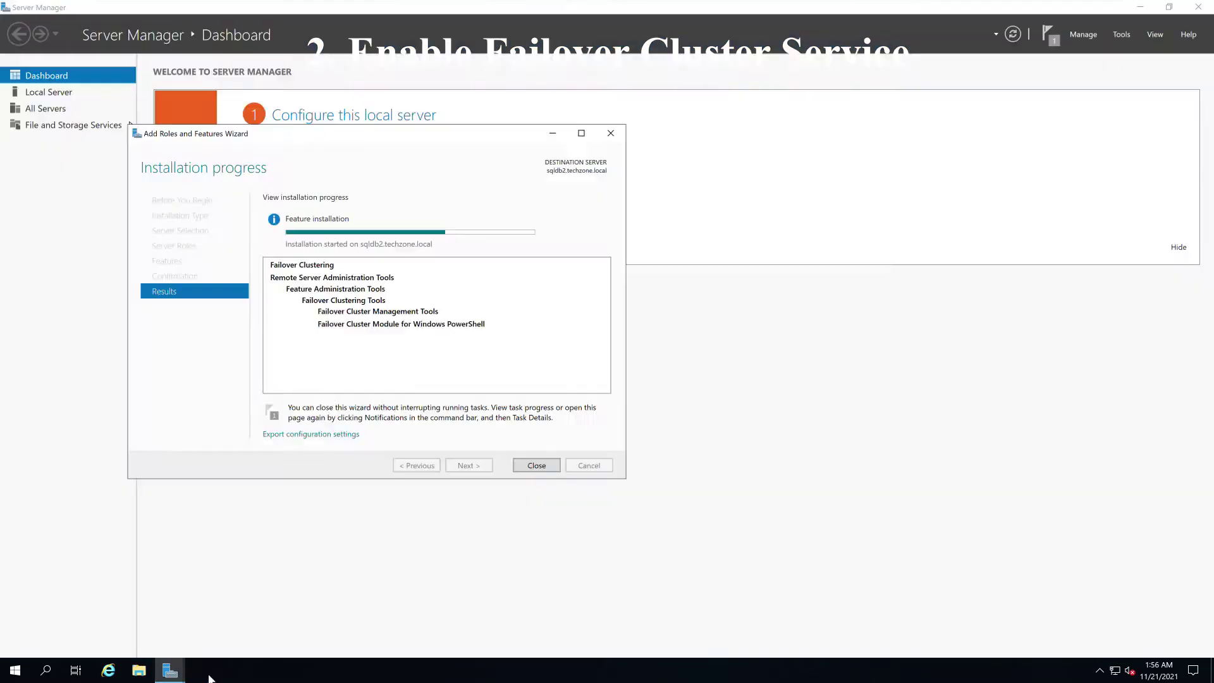
left_click(529, 466)
left_click(15, 669)
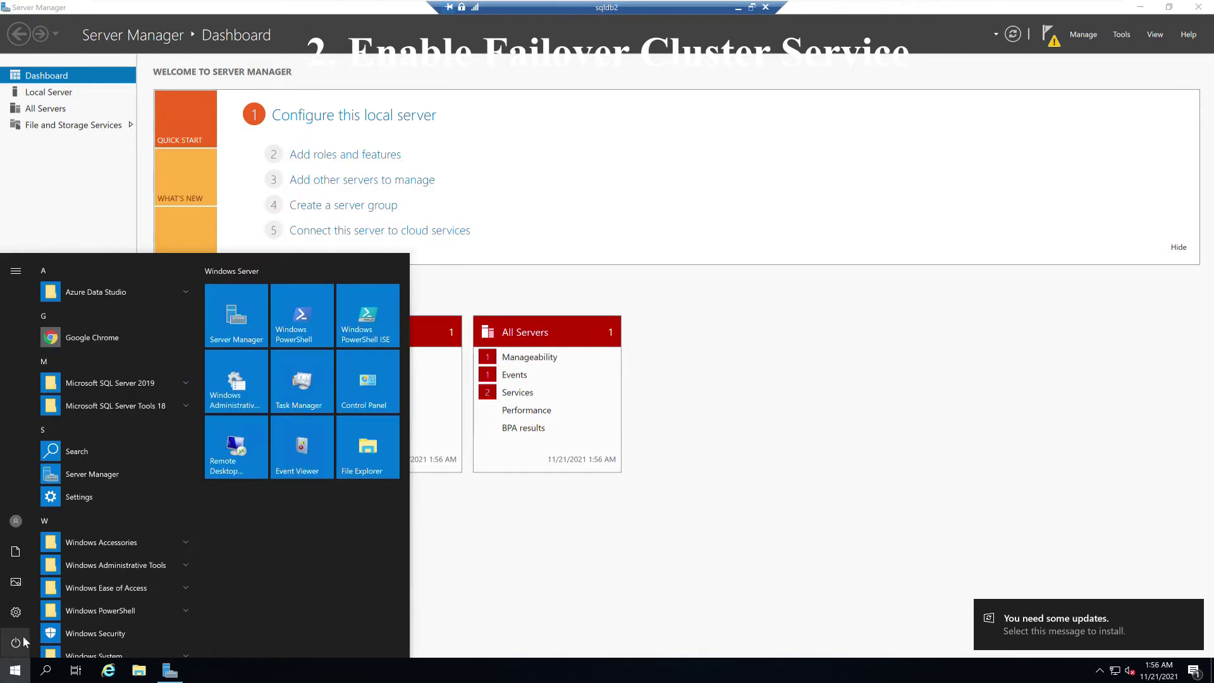
left_click(17, 642)
left_click(19, 608)
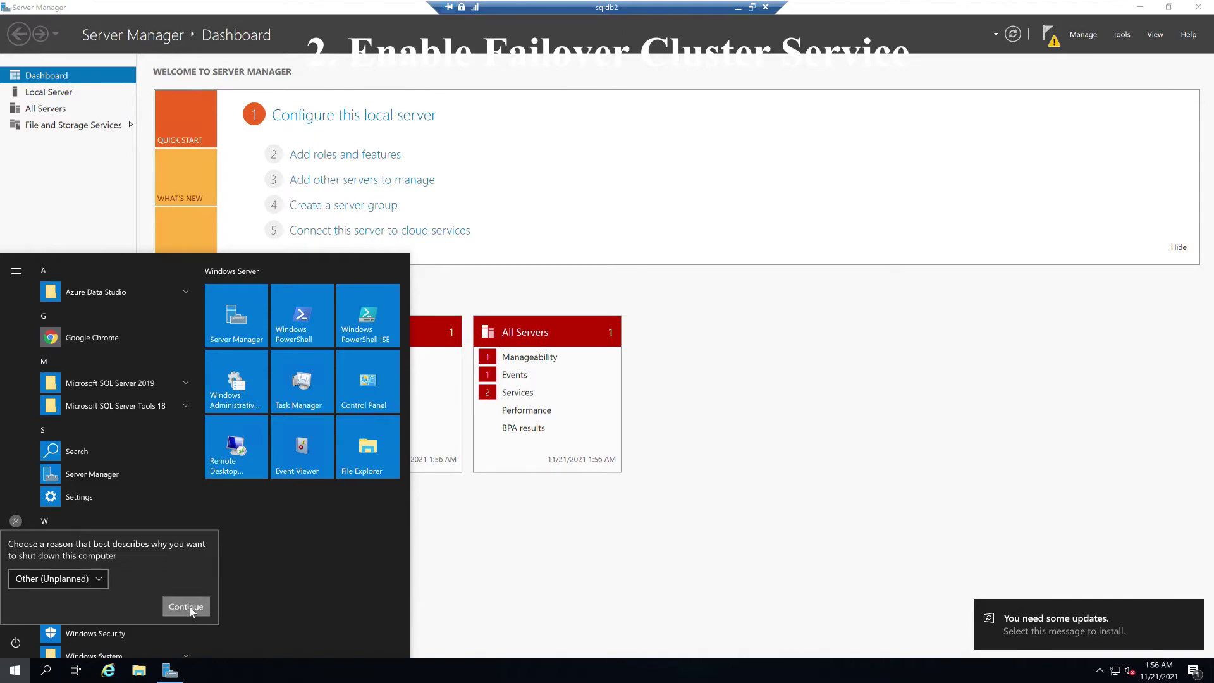
left_click(190, 609)
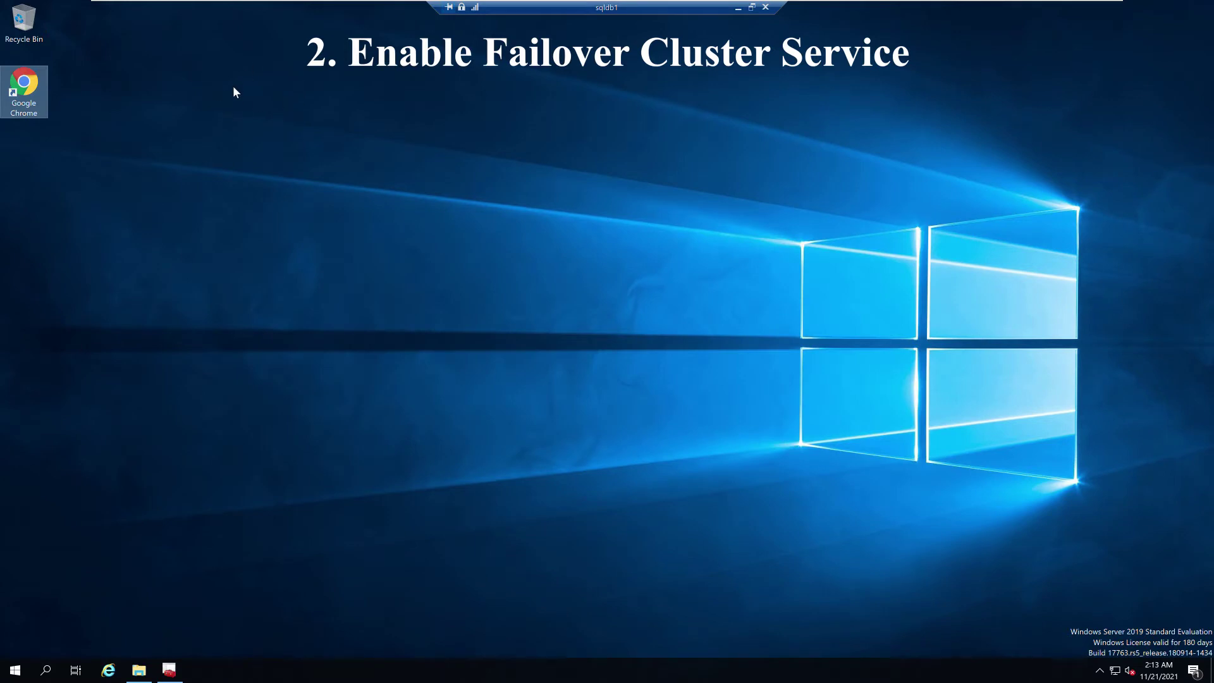
Open Failover Cluster Manager from Server Manager on sqldb1.
left_click(15, 669)
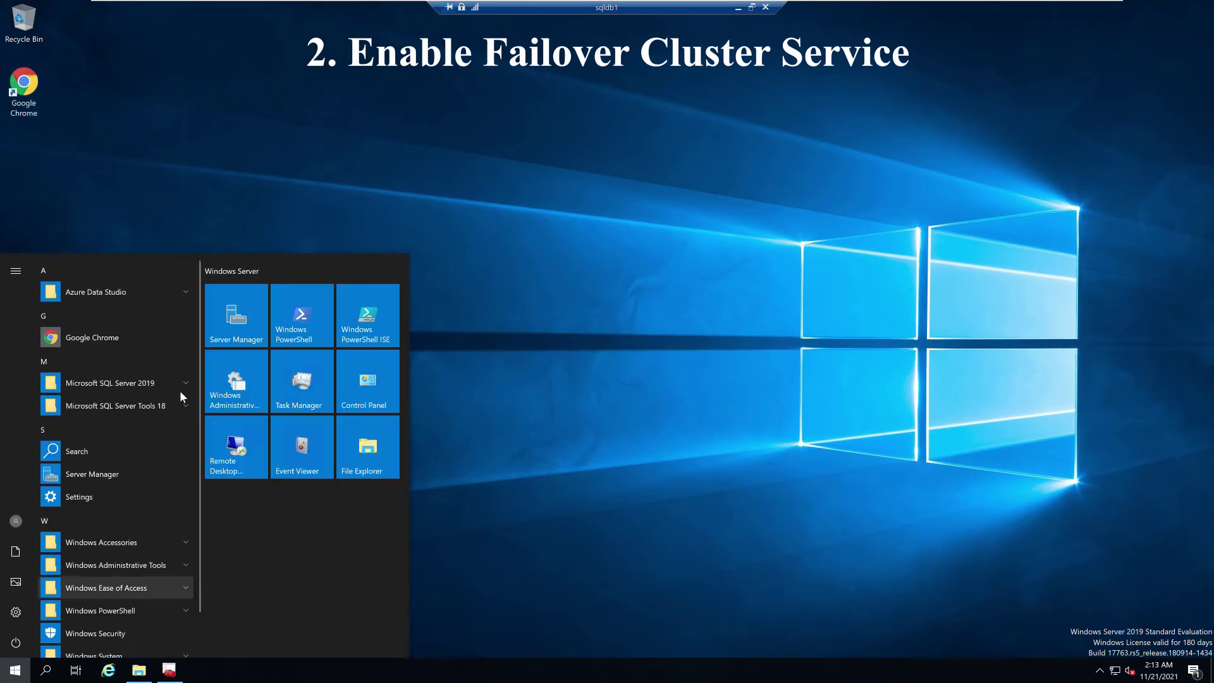
left_click(251, 310)
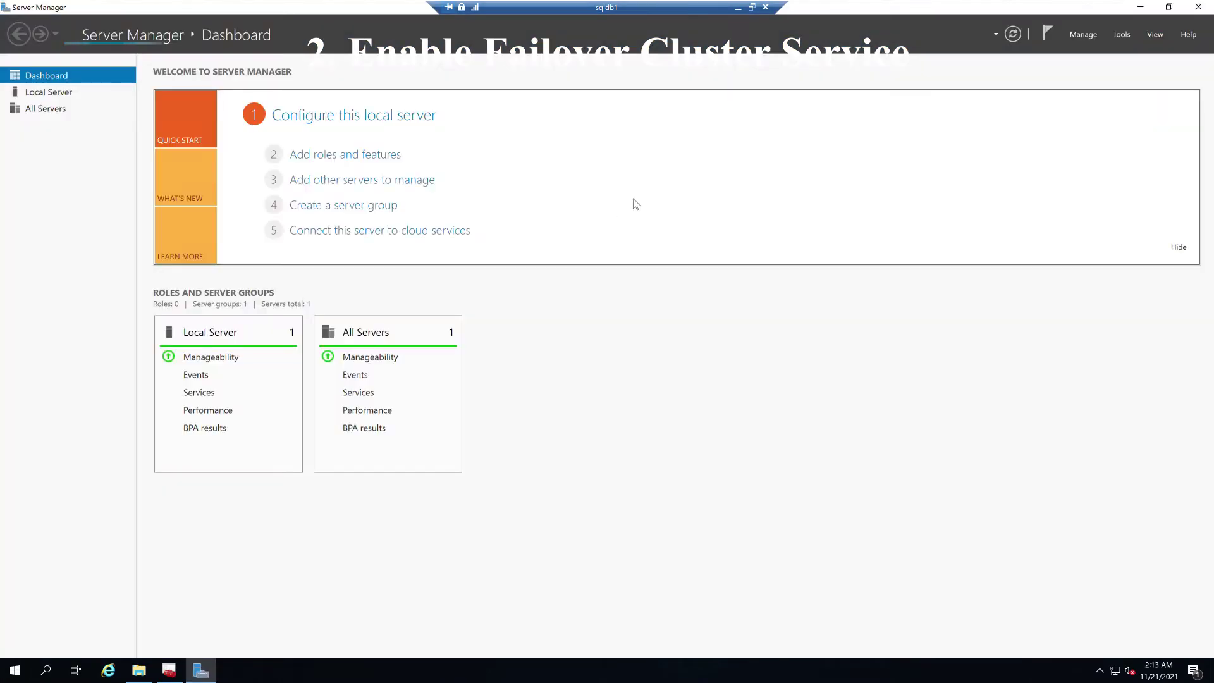
left_click(1084, 35)
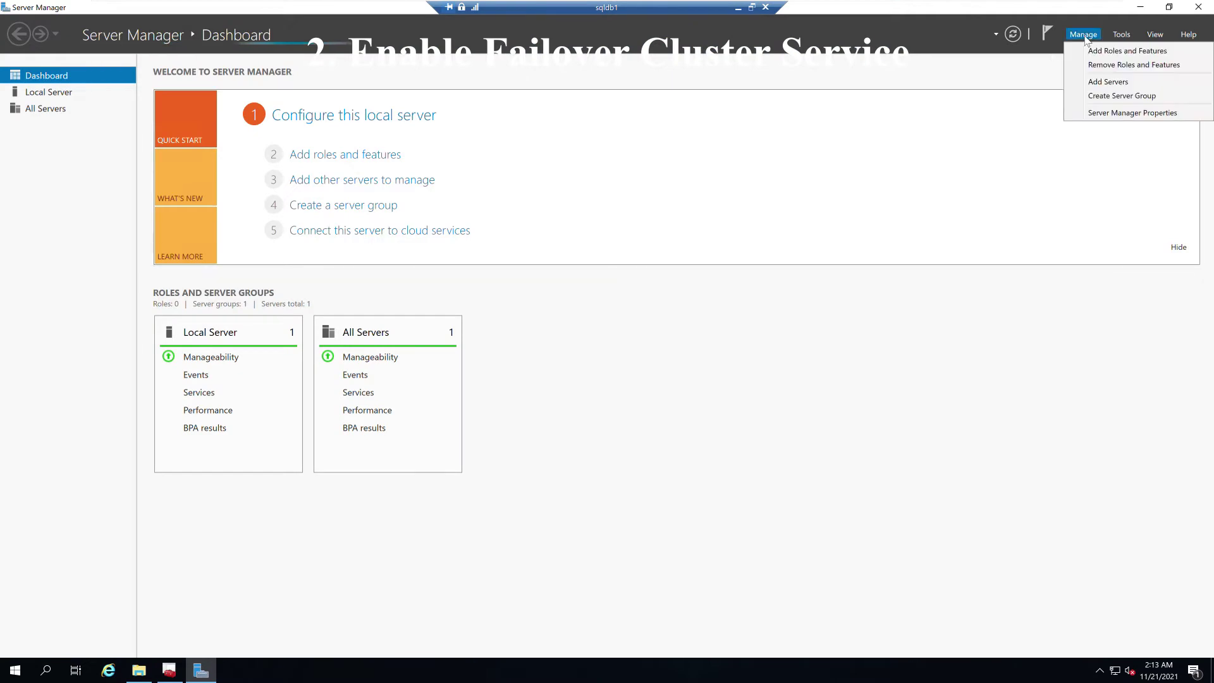
left_click(1121, 36)
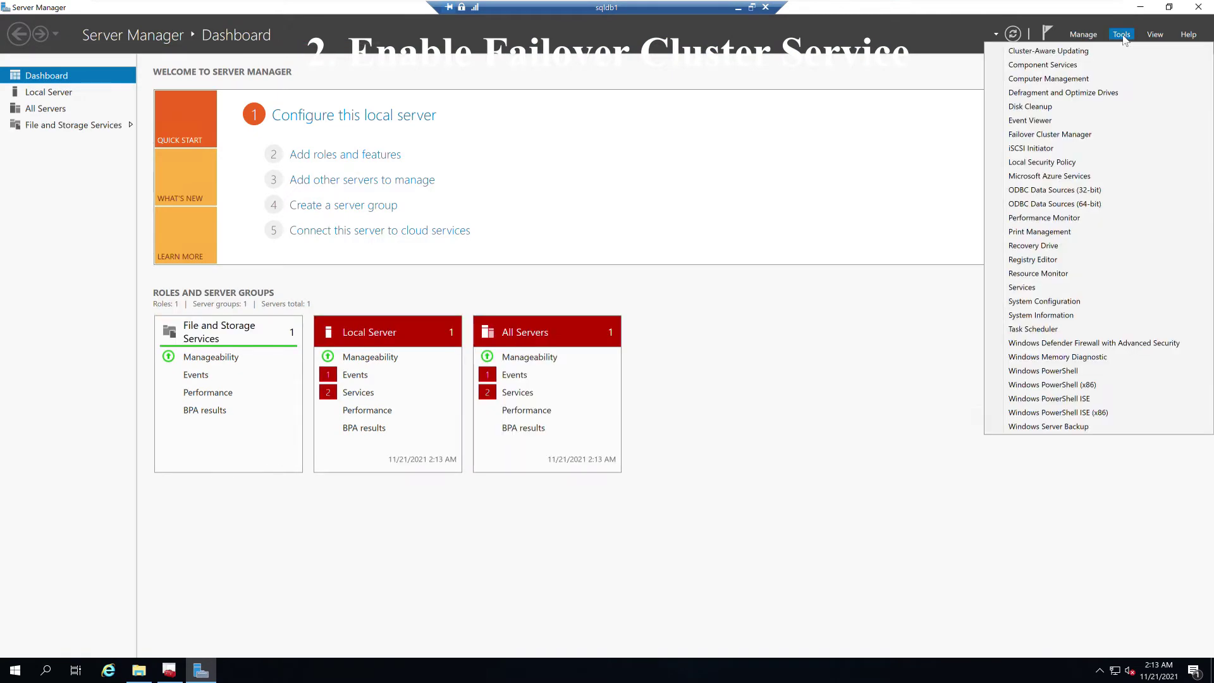
left_click(1054, 134)
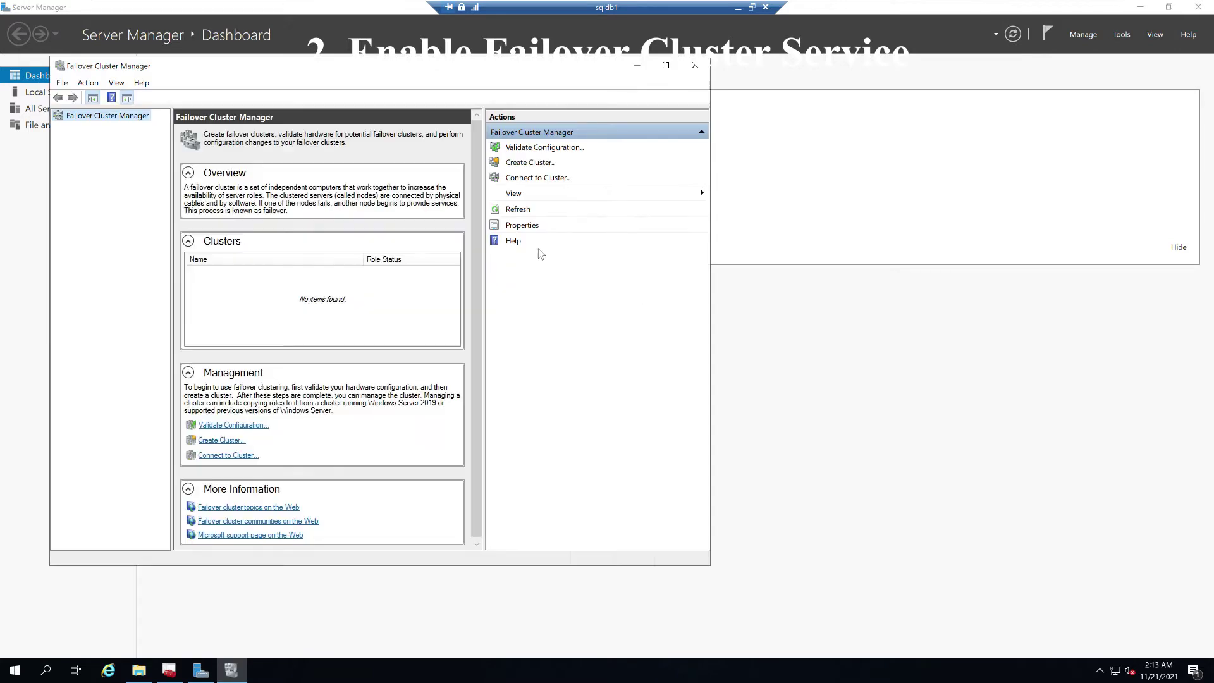
Start creating a new cluster and add sqldb1 and sqldb2 as its servers.
right_click(110, 116)
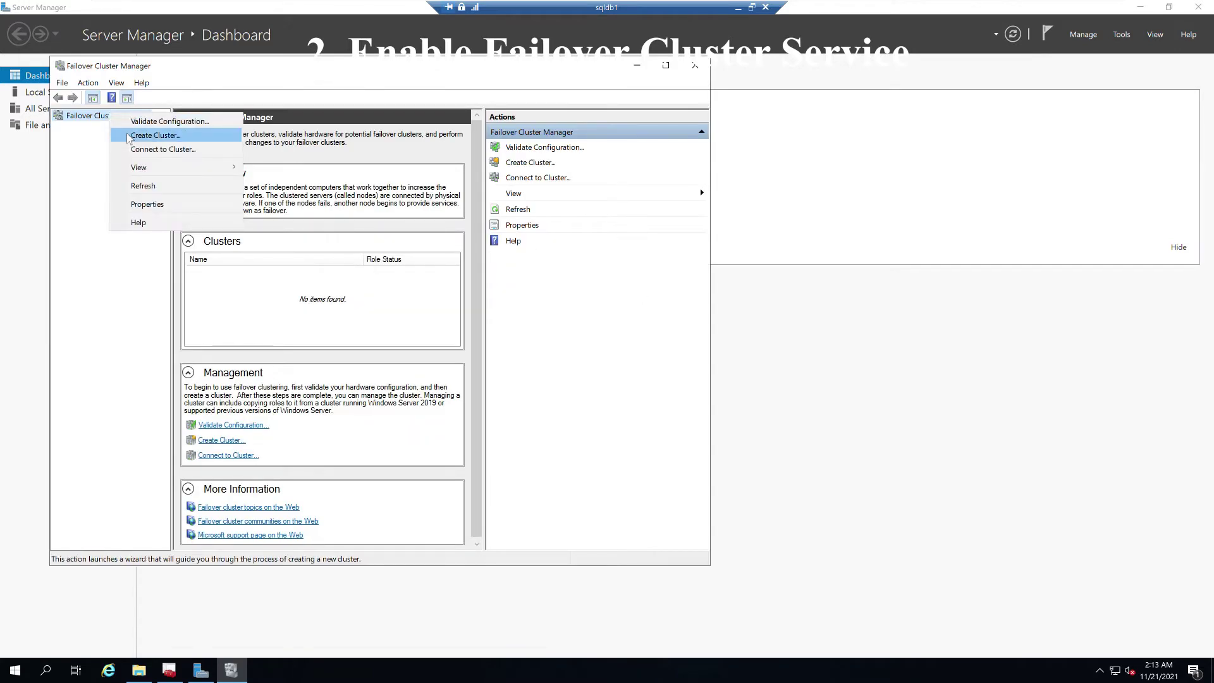
left_click(155, 135)
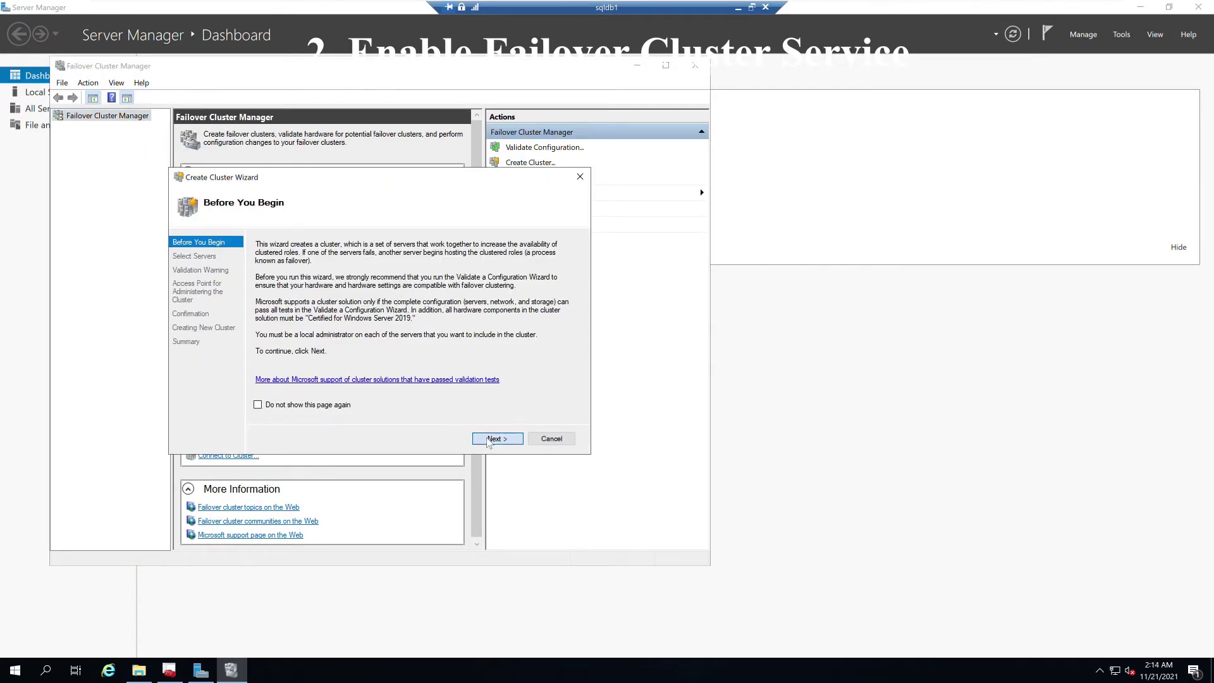
left_click(490, 438)
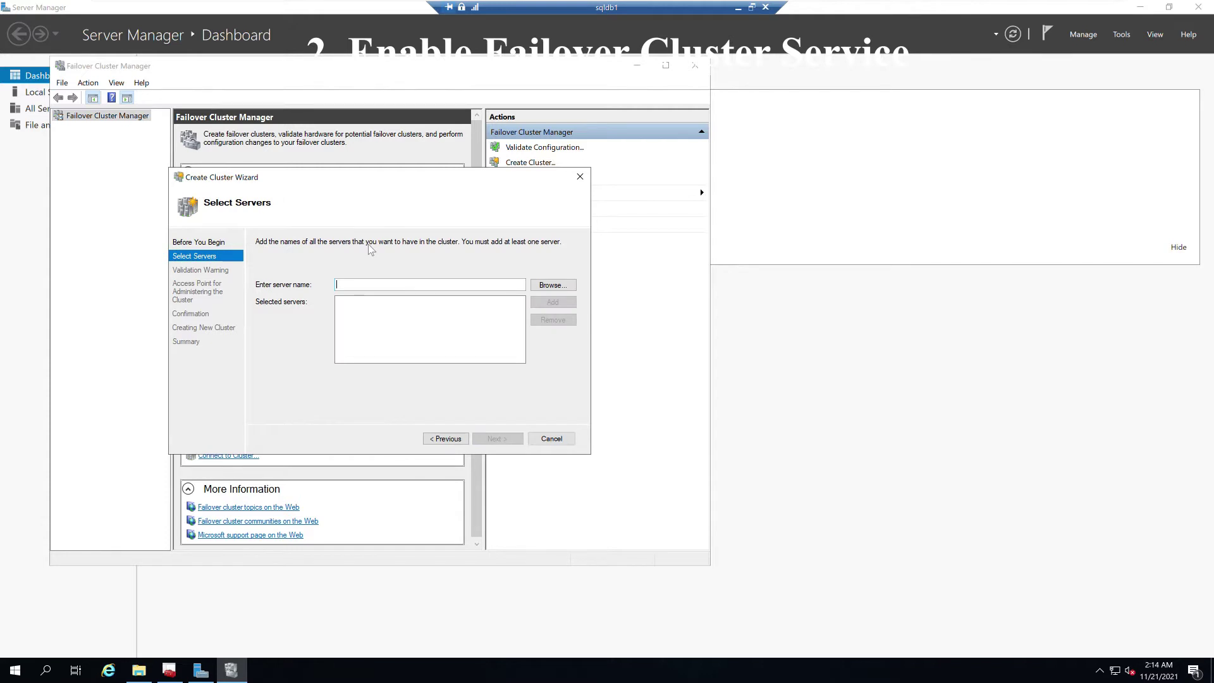
type("sqldb1")
left_click(562, 304)
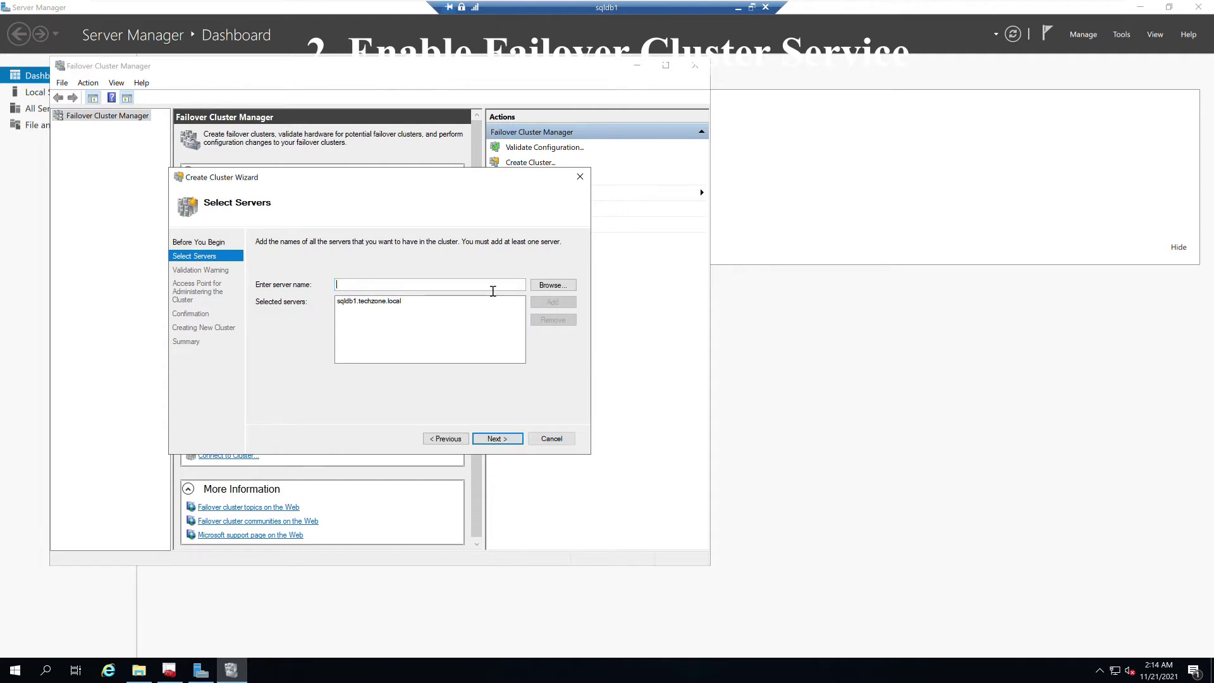
type("sqldb2")
left_click(554, 303)
left_click(496, 439)
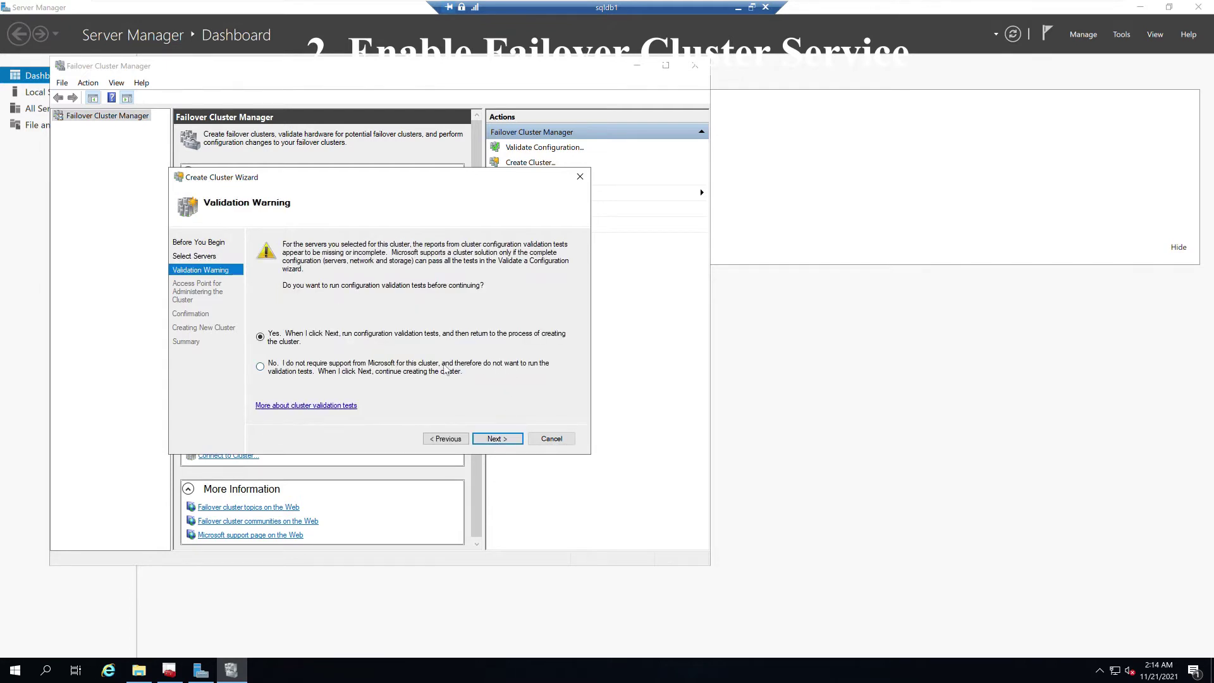
Run all recommended configuration validation tests on the two selected servers and finish the validation.
left_click(496, 438)
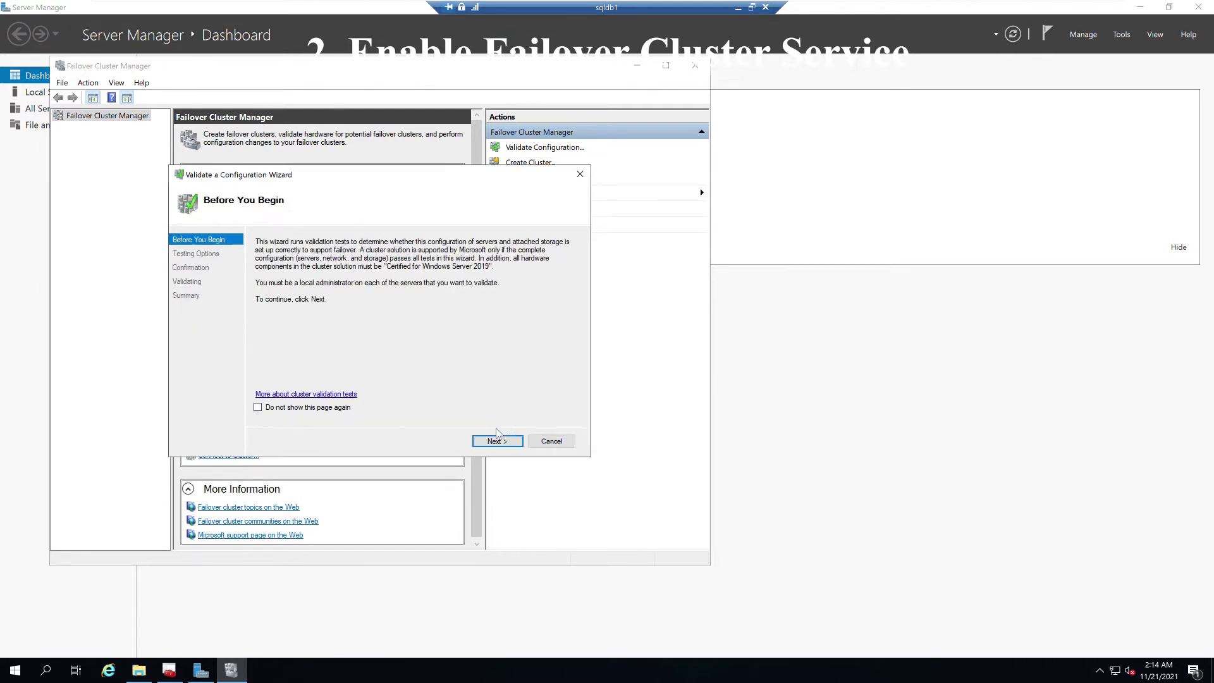
left_click(499, 442)
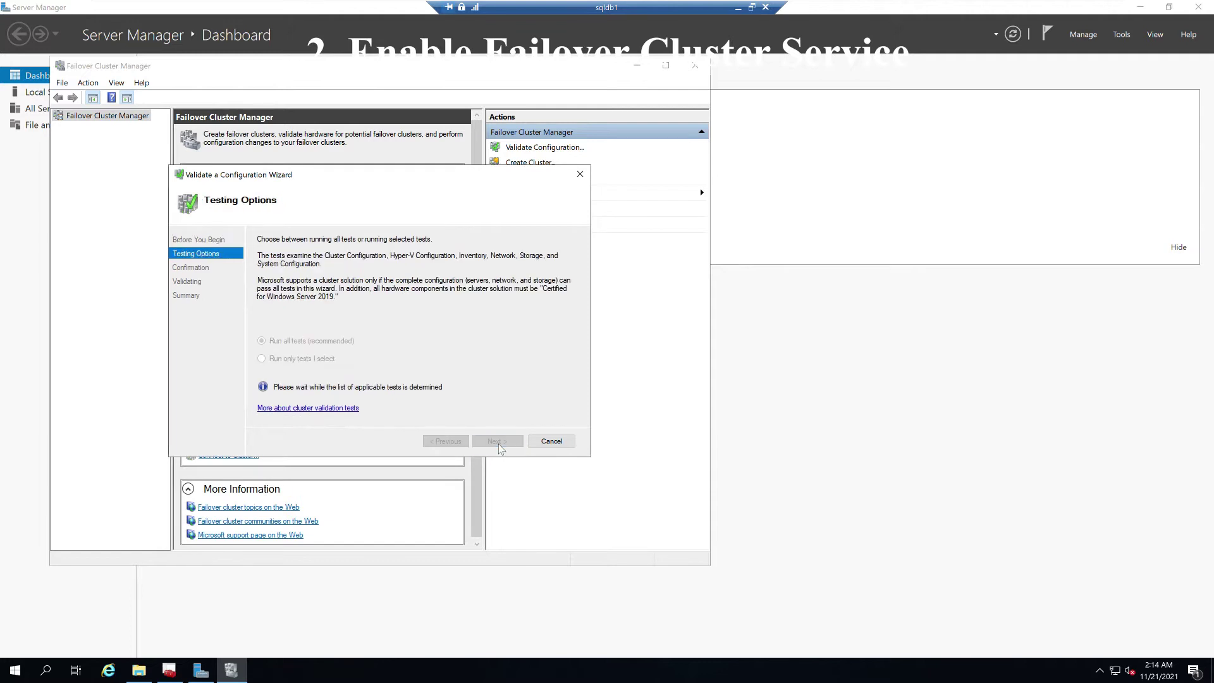
left_click(496, 442)
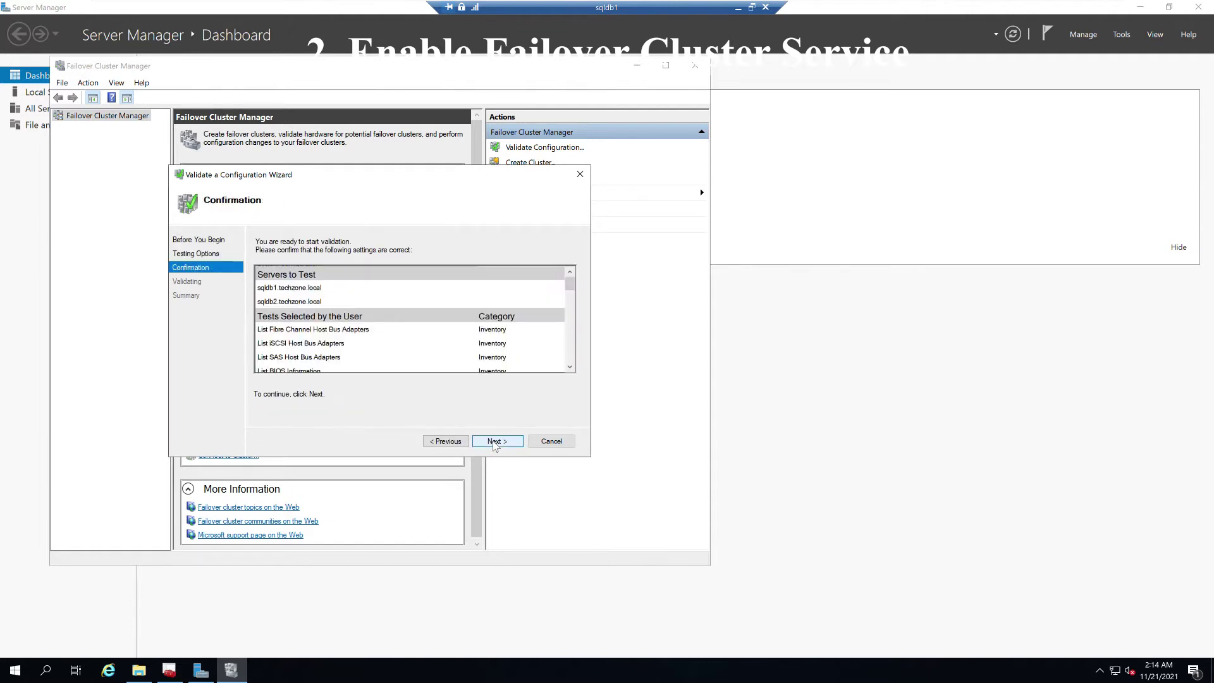
left_click(496, 443)
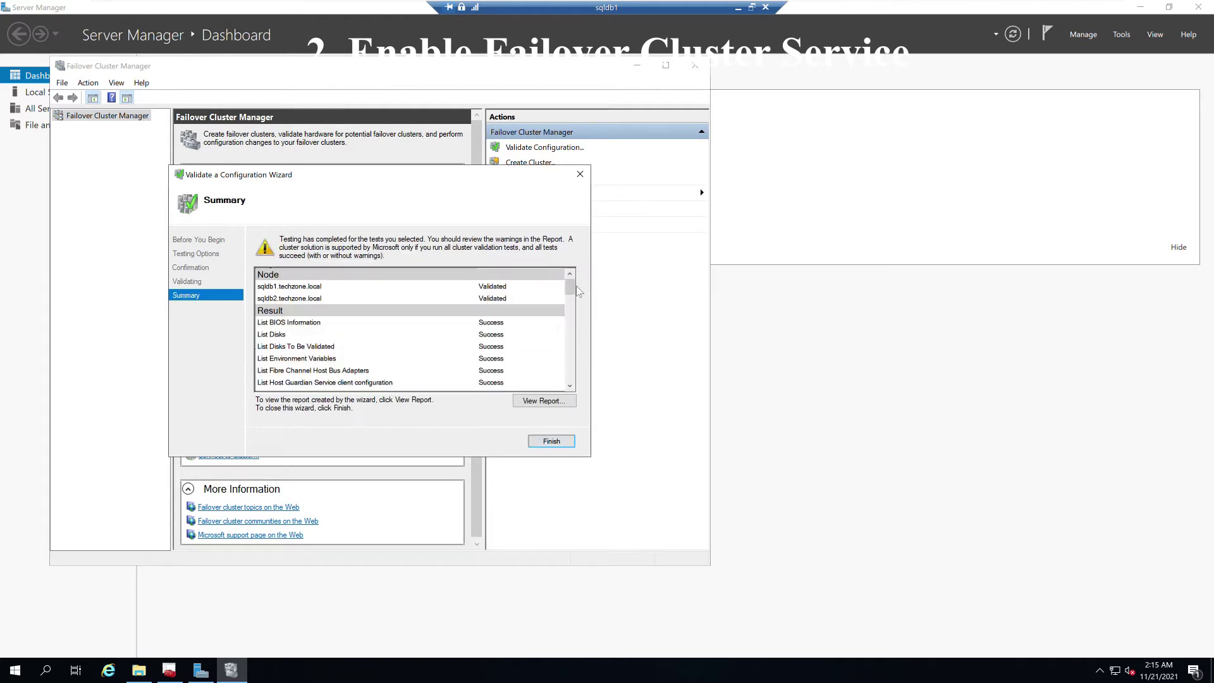
left_click(539, 441)
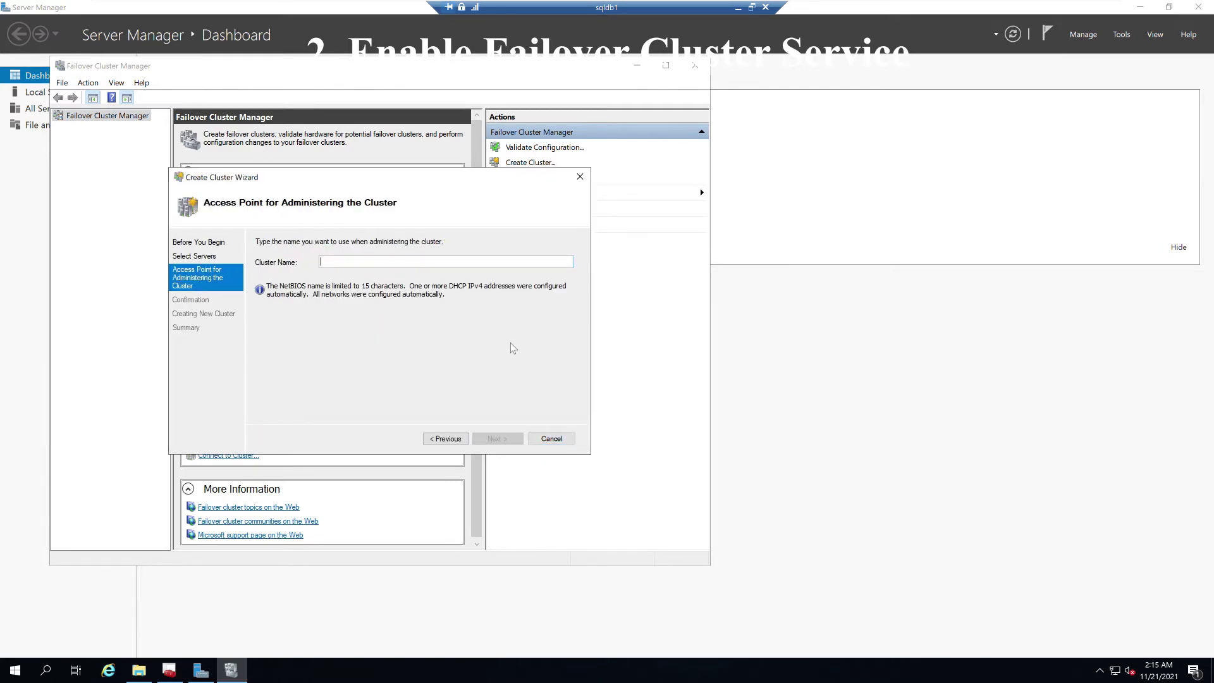
Name the cluster sqldbcluster and create it with all eligible storage added.
type("sqldbcluster")
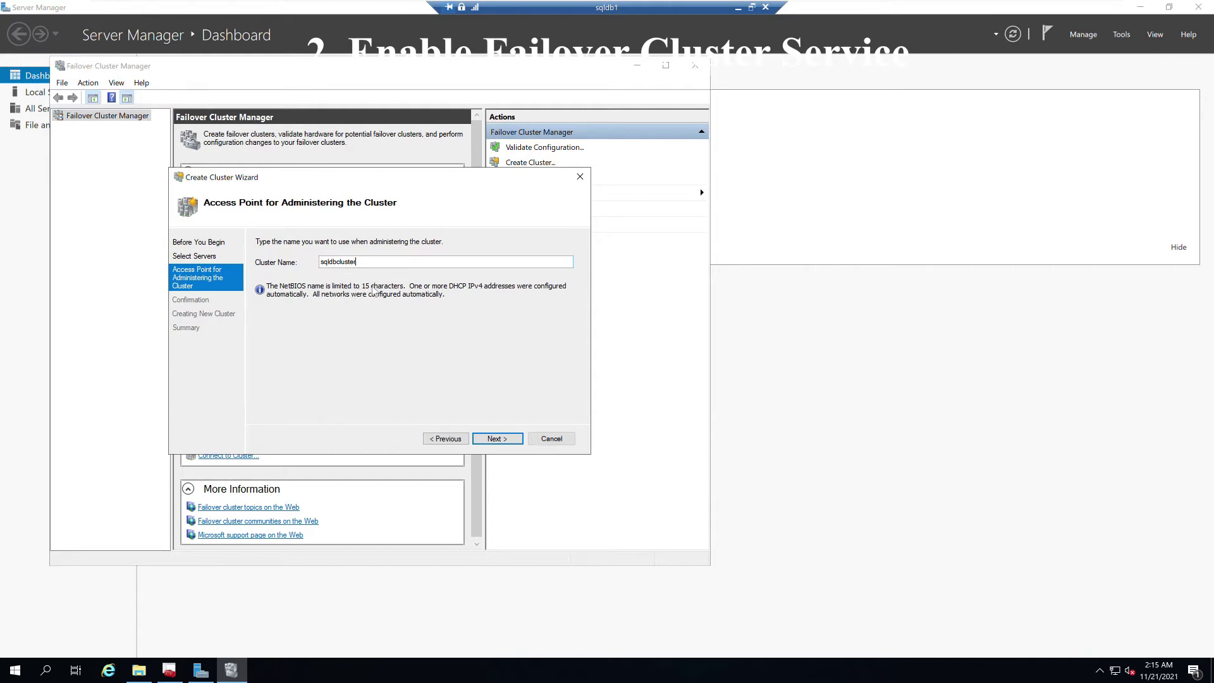
left_click(503, 438)
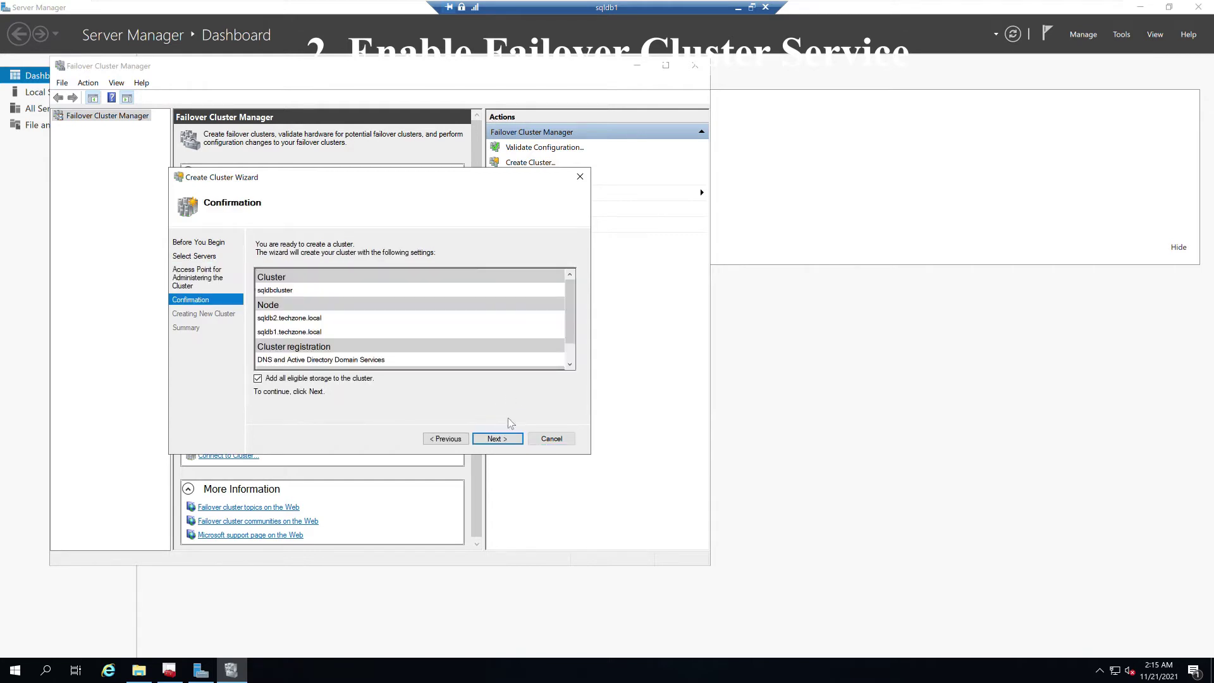
left_click(504, 438)
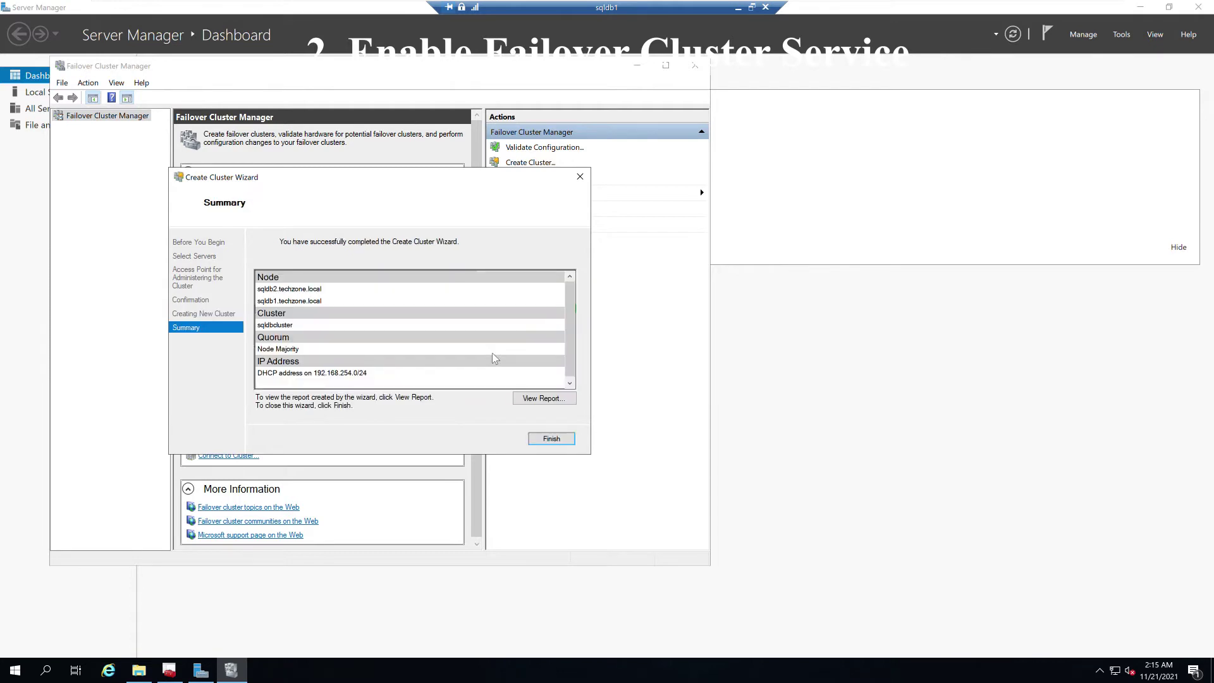
left_click(551, 439)
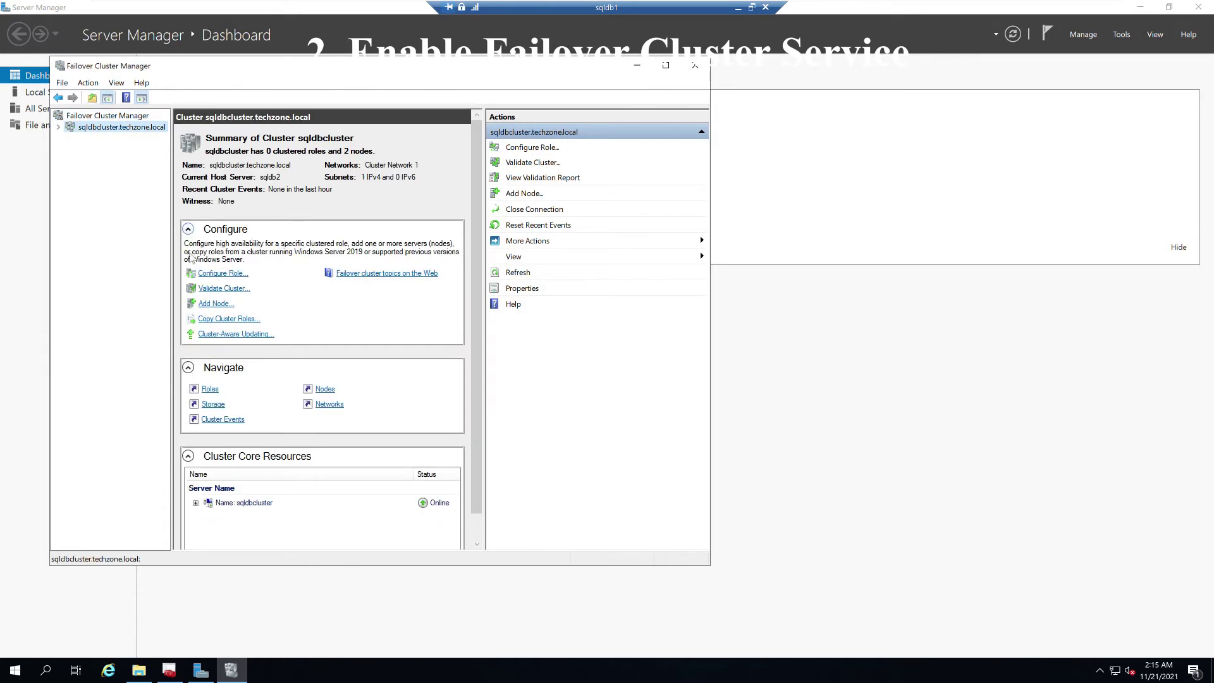
Check the status and details of both nodes in the sqldbcluster cluster on sqldb1.
left_click(59, 127)
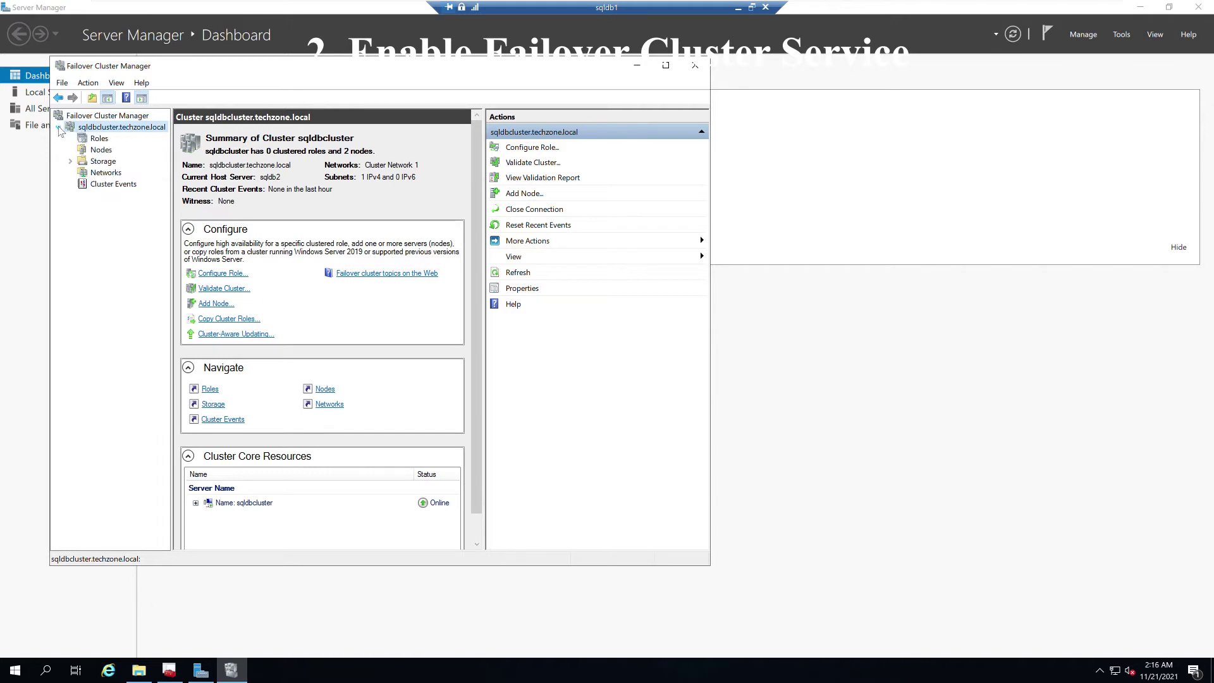
left_click(99, 151)
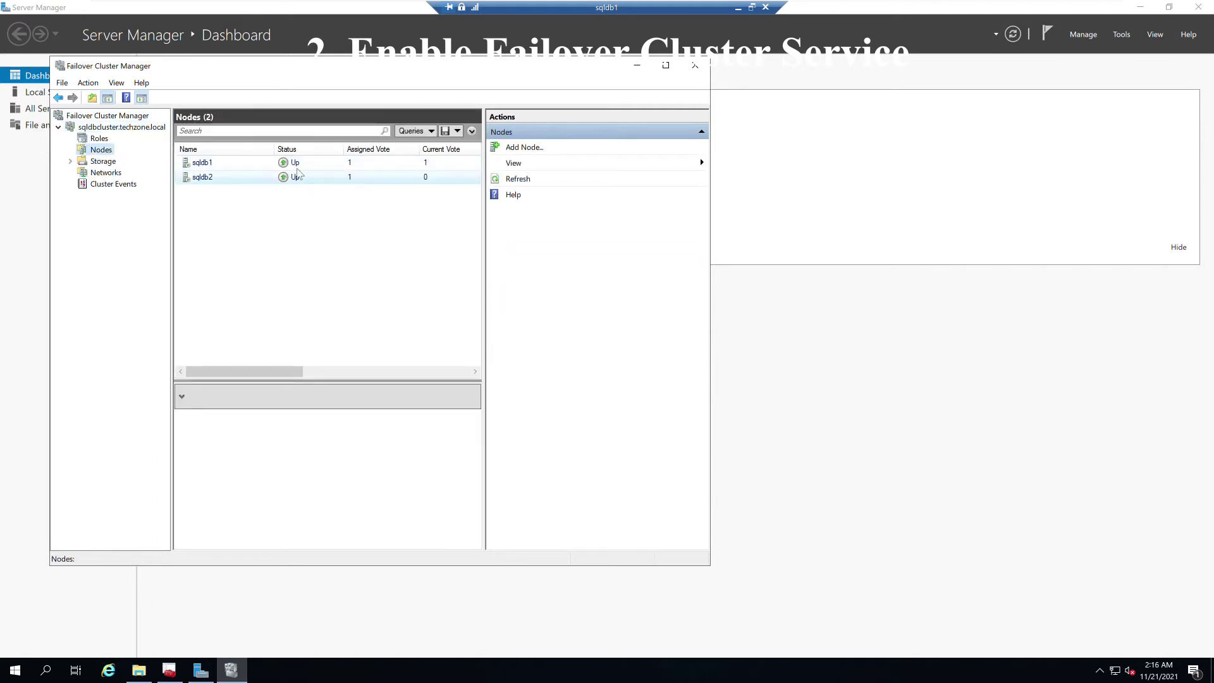
left_click(305, 179)
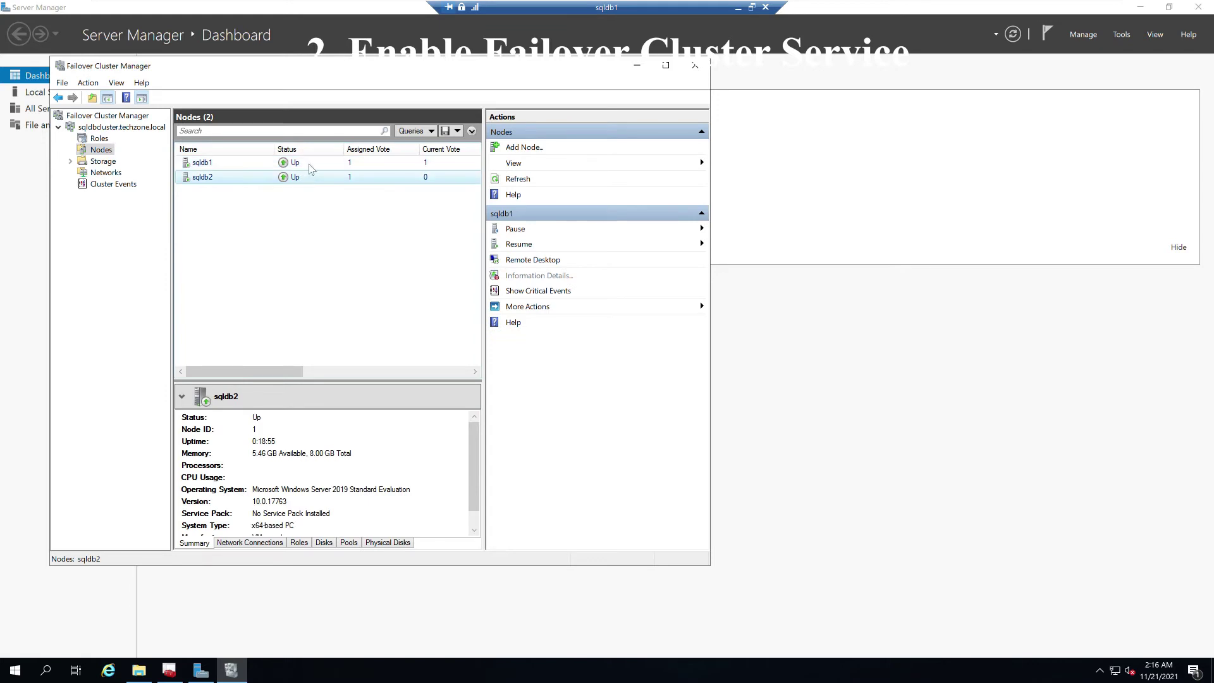
left_click(312, 165)
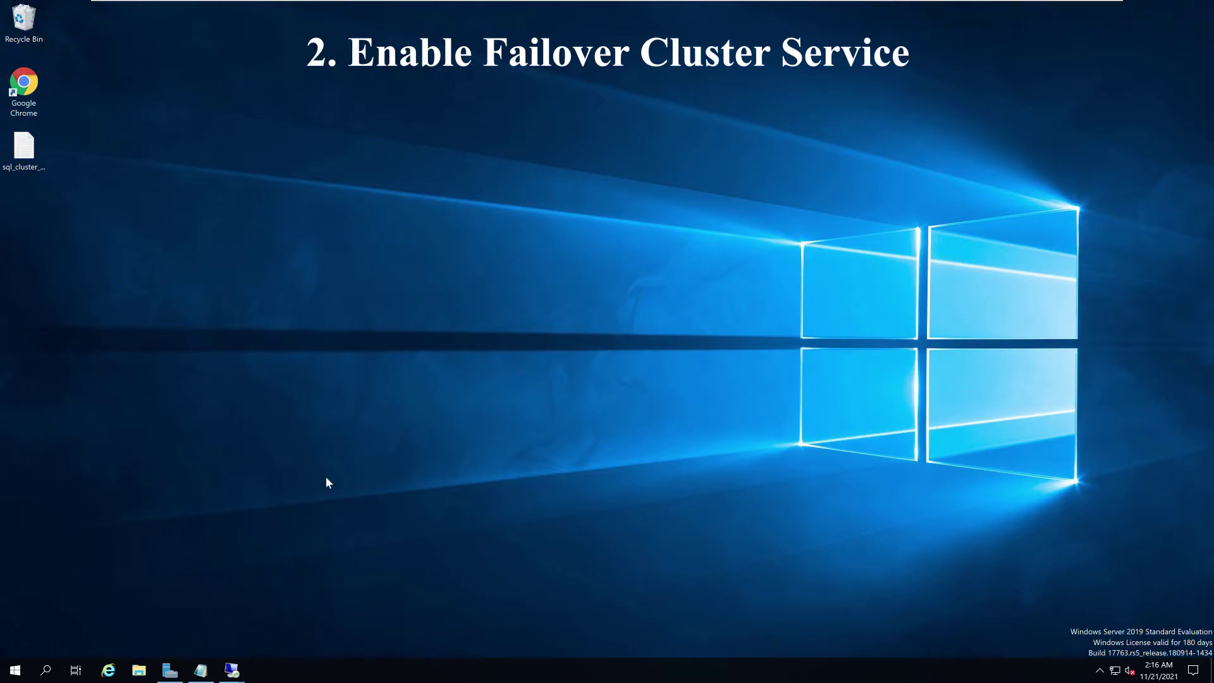
Switch to the sqldb2 session, open Failover Cluster Manager and permanently dismiss the Windows Admin Center message.
mouse_move(240, 671)
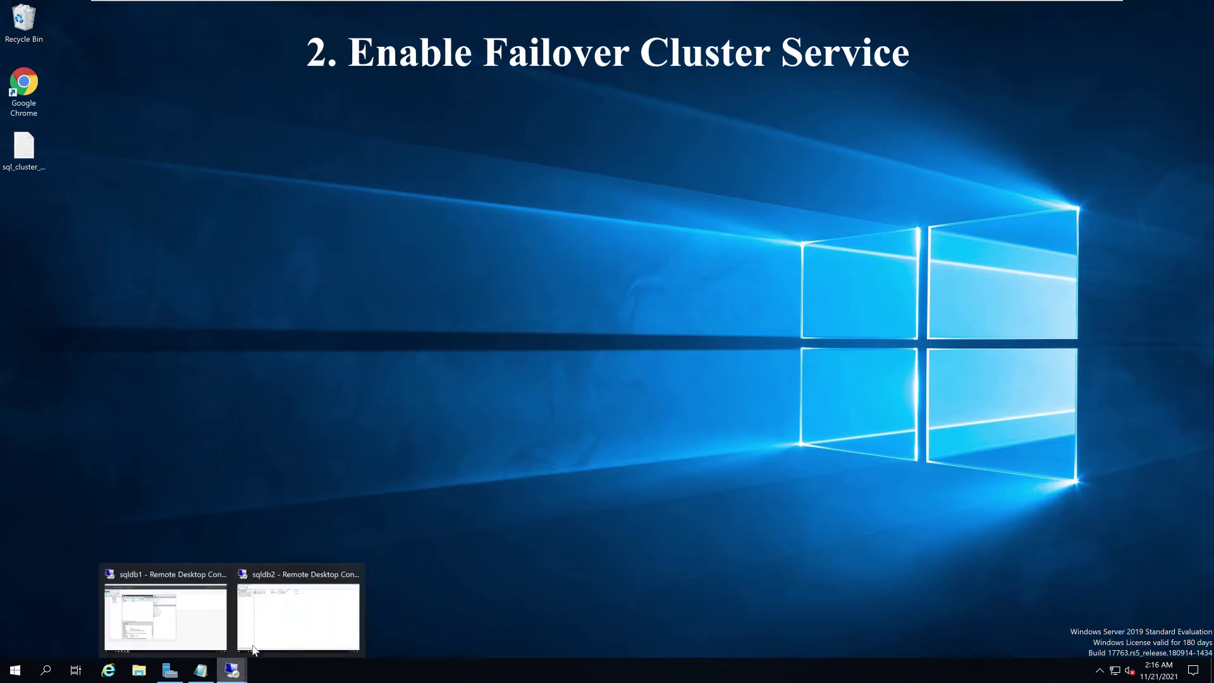
left_click(281, 613)
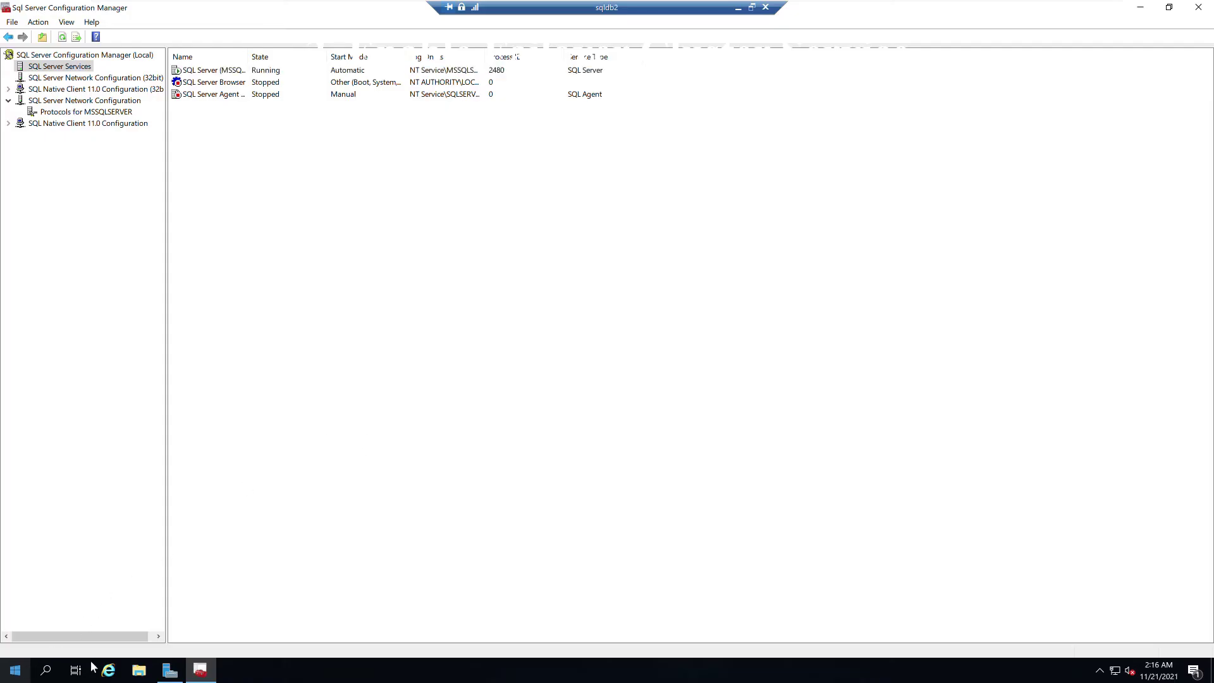
left_click(164, 673)
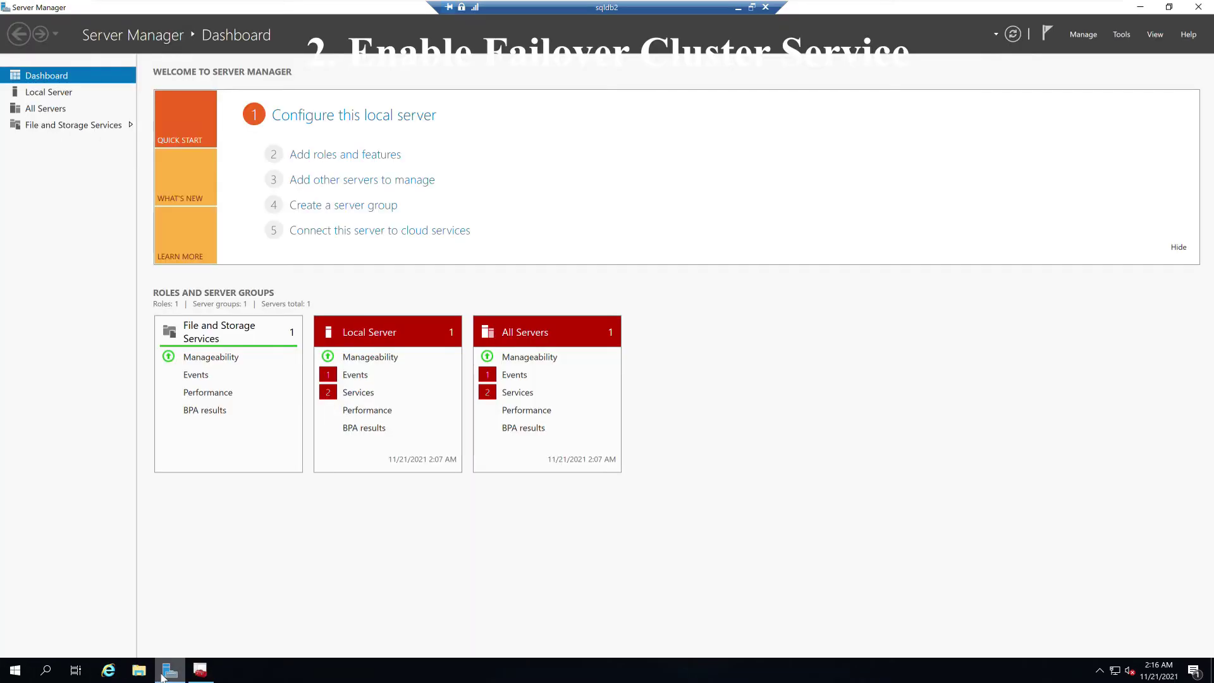
left_click(1119, 36)
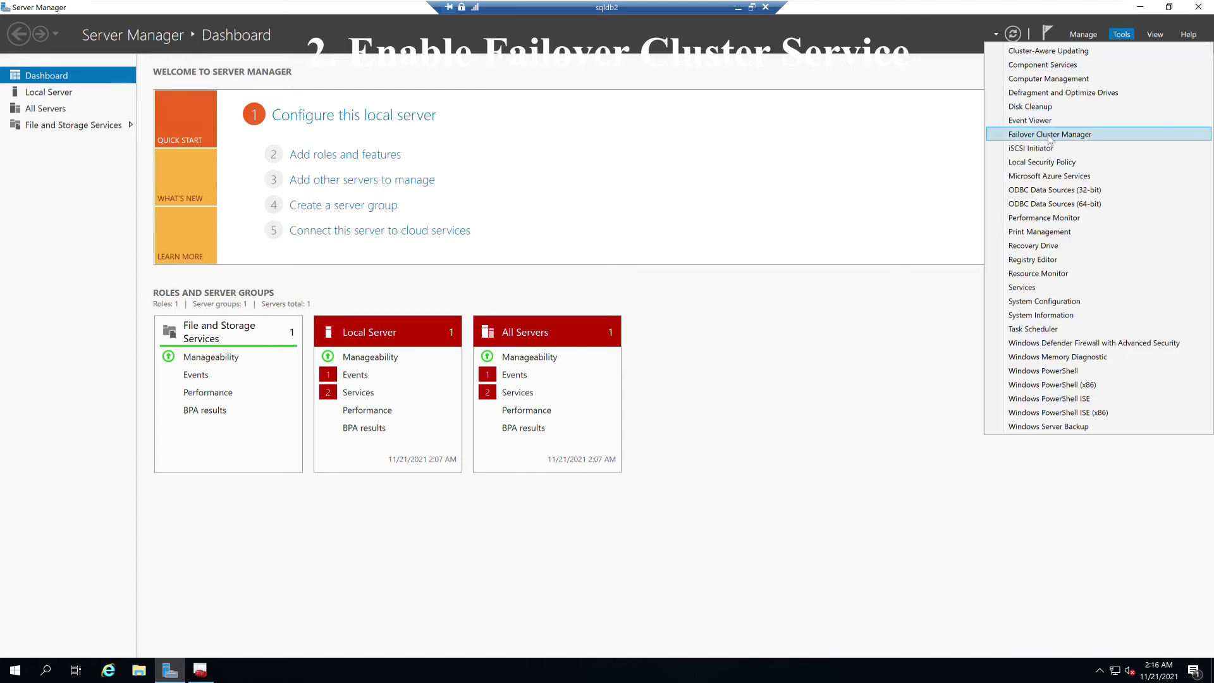
left_click(1051, 137)
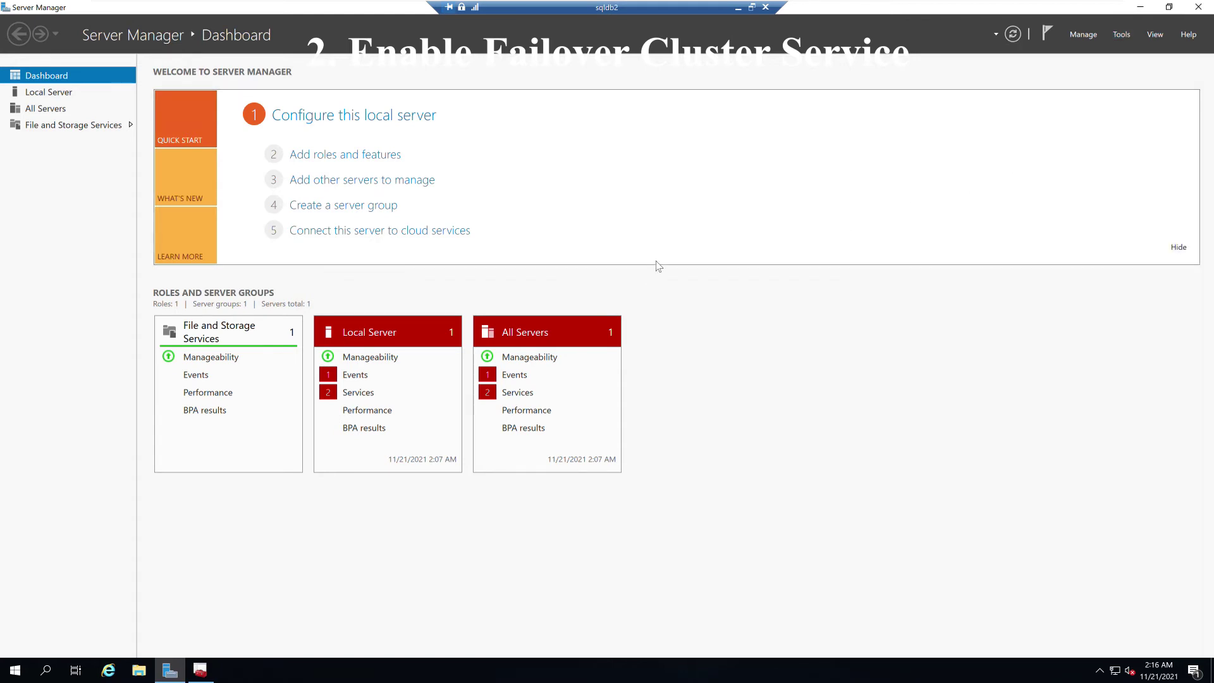
left_click(144, 142)
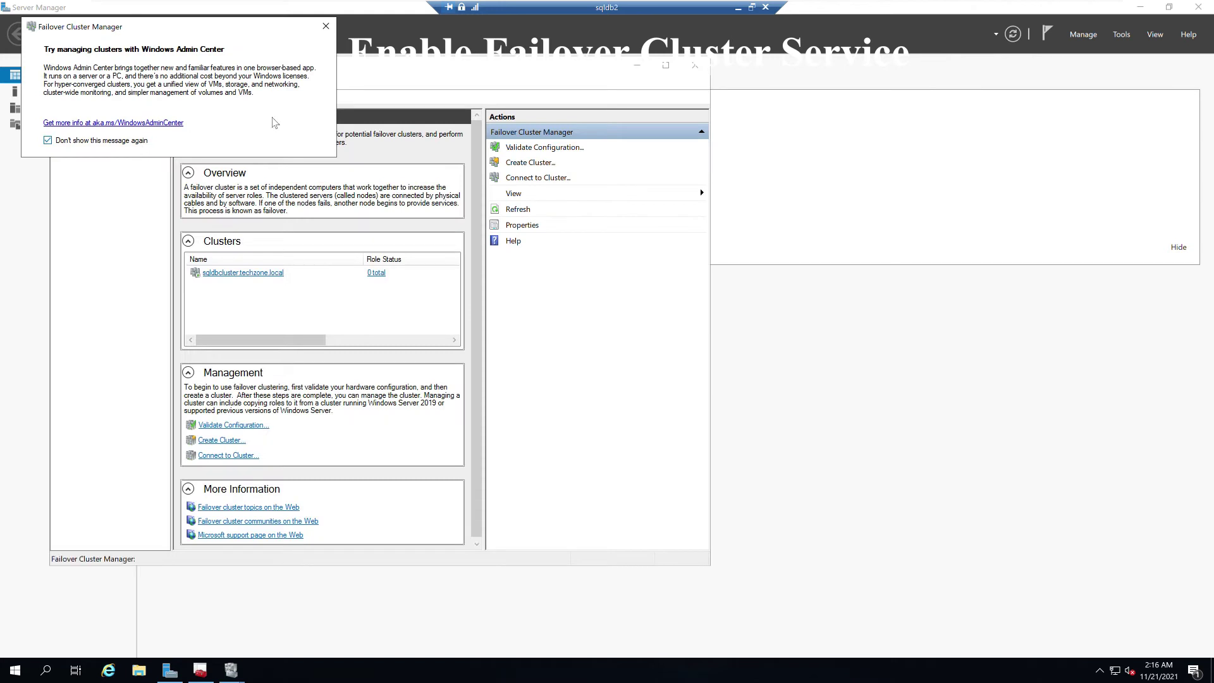
left_click(326, 27)
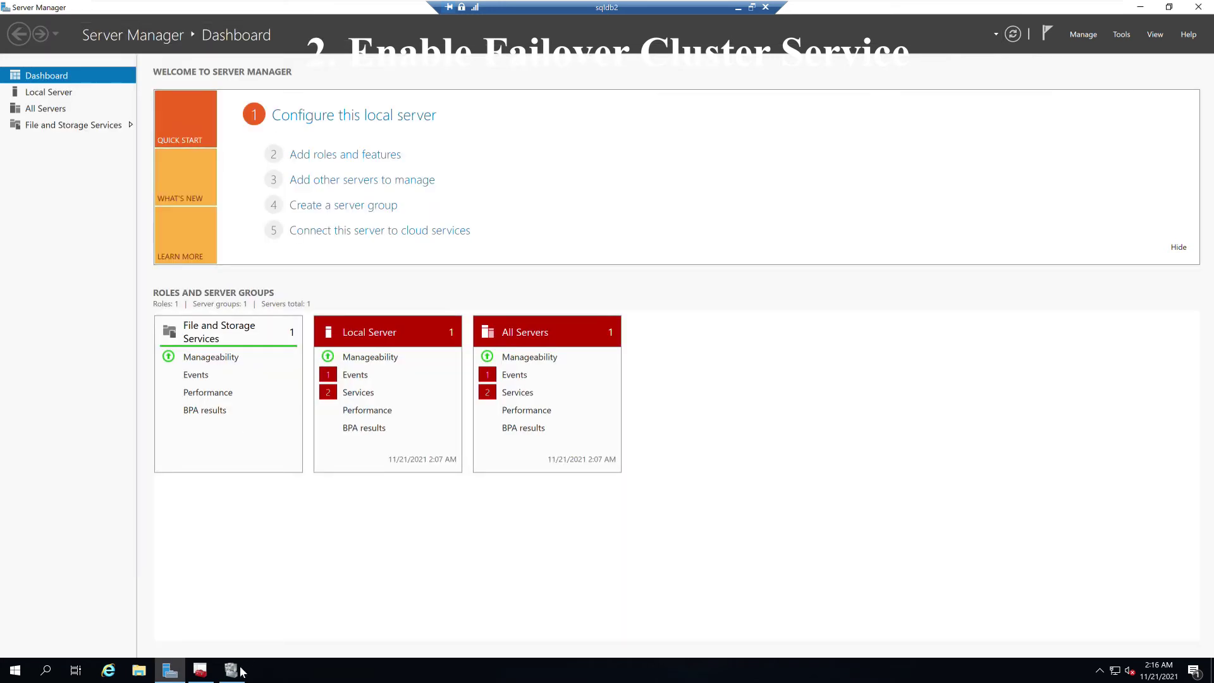
Check the status of the sqldbcluster nodes on sqldb2 and return to the sqldb1 session.
left_click(117, 127)
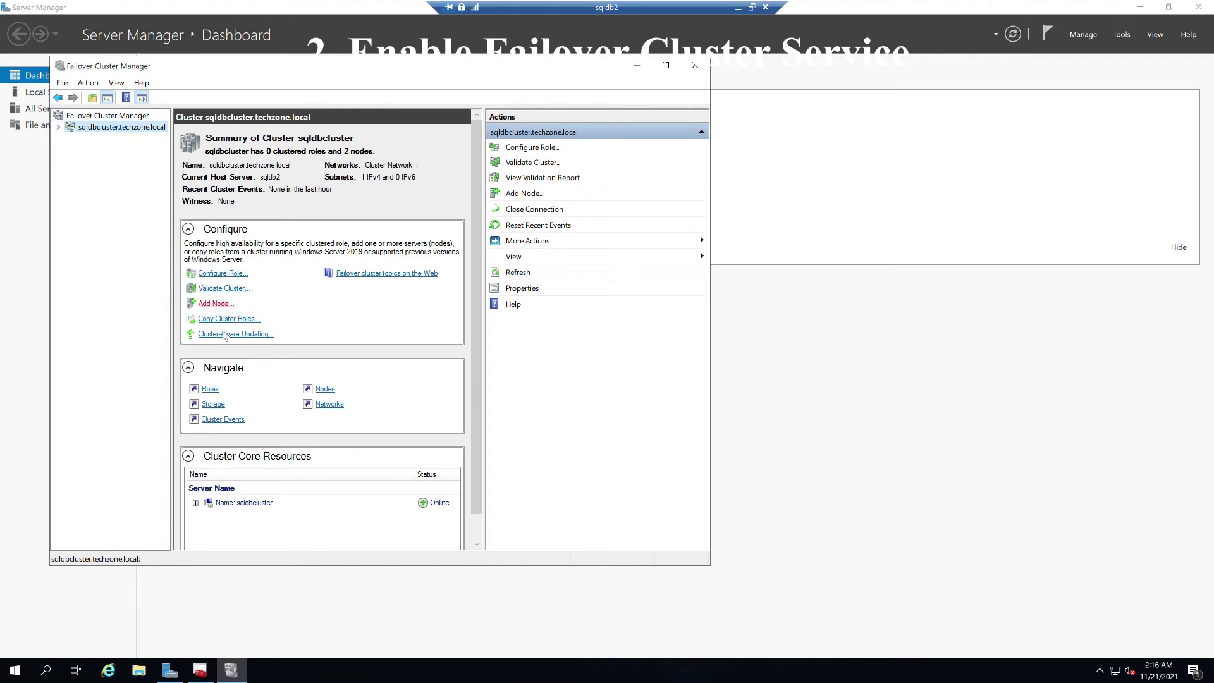
left_click(58, 127)
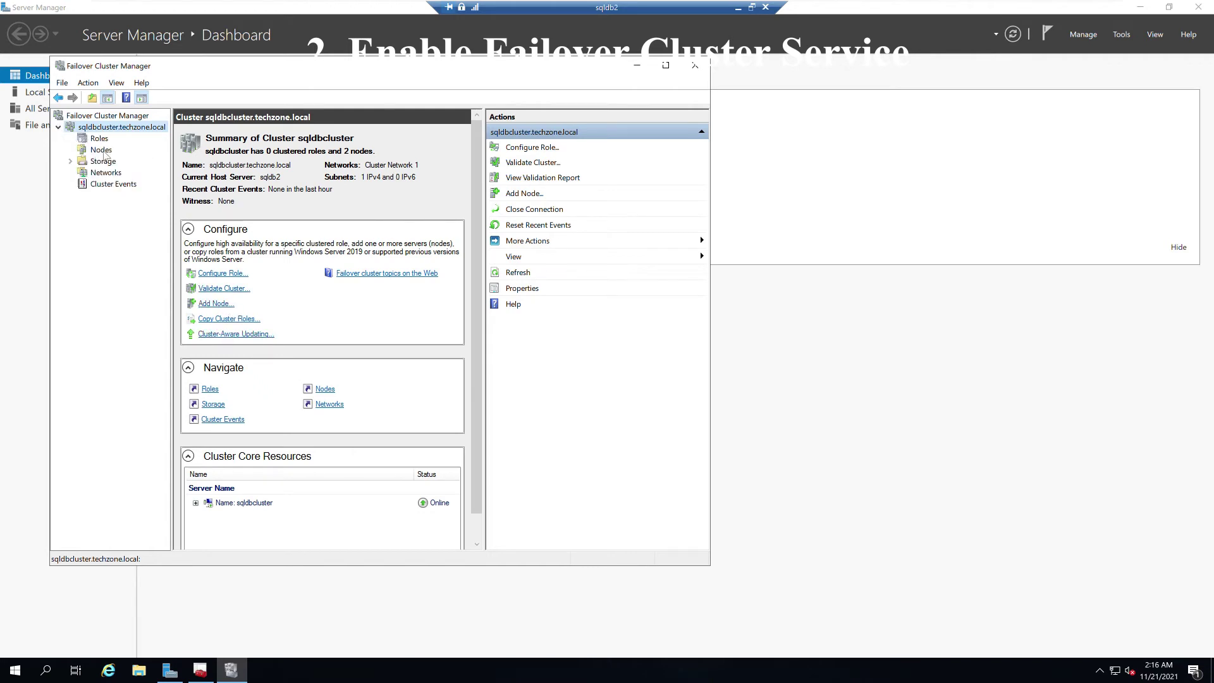
left_click(102, 150)
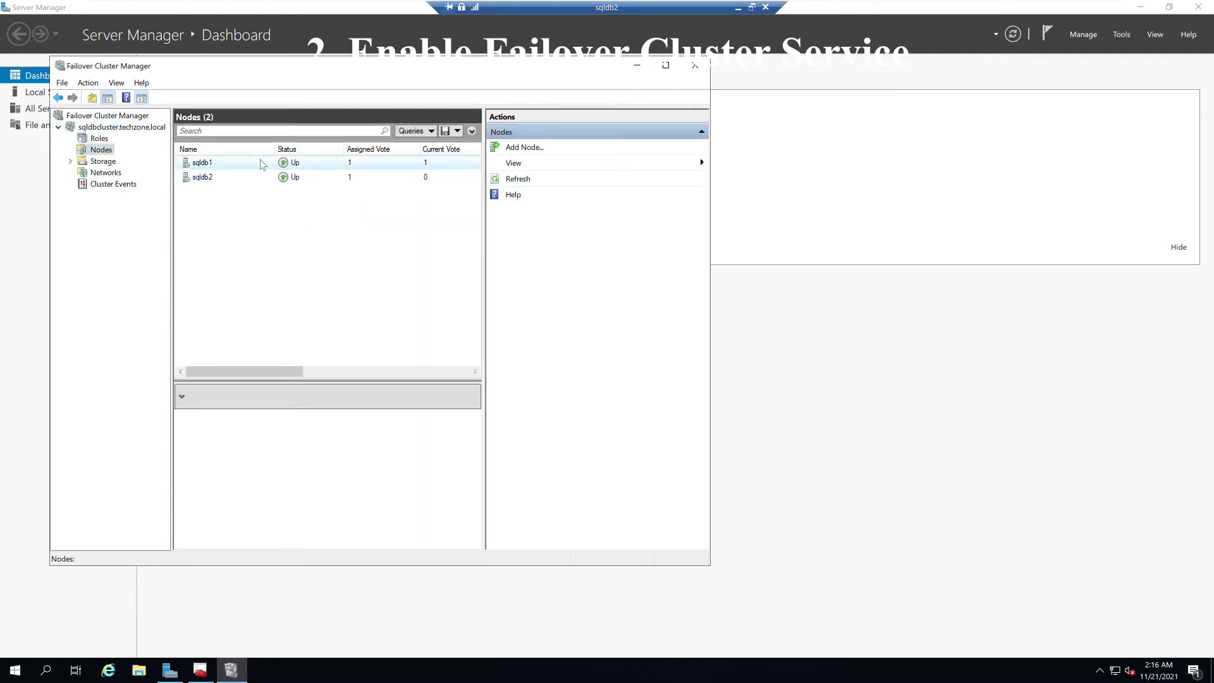
left_click(262, 164)
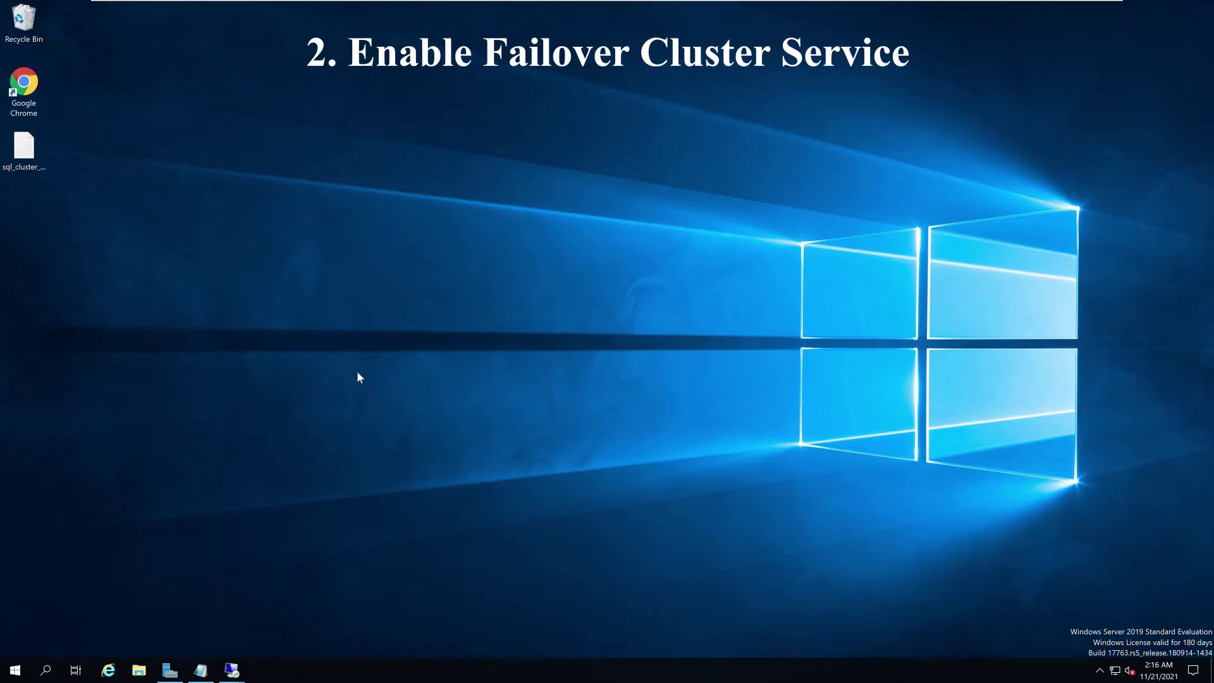
mouse_move(242, 675)
left_click(199, 609)
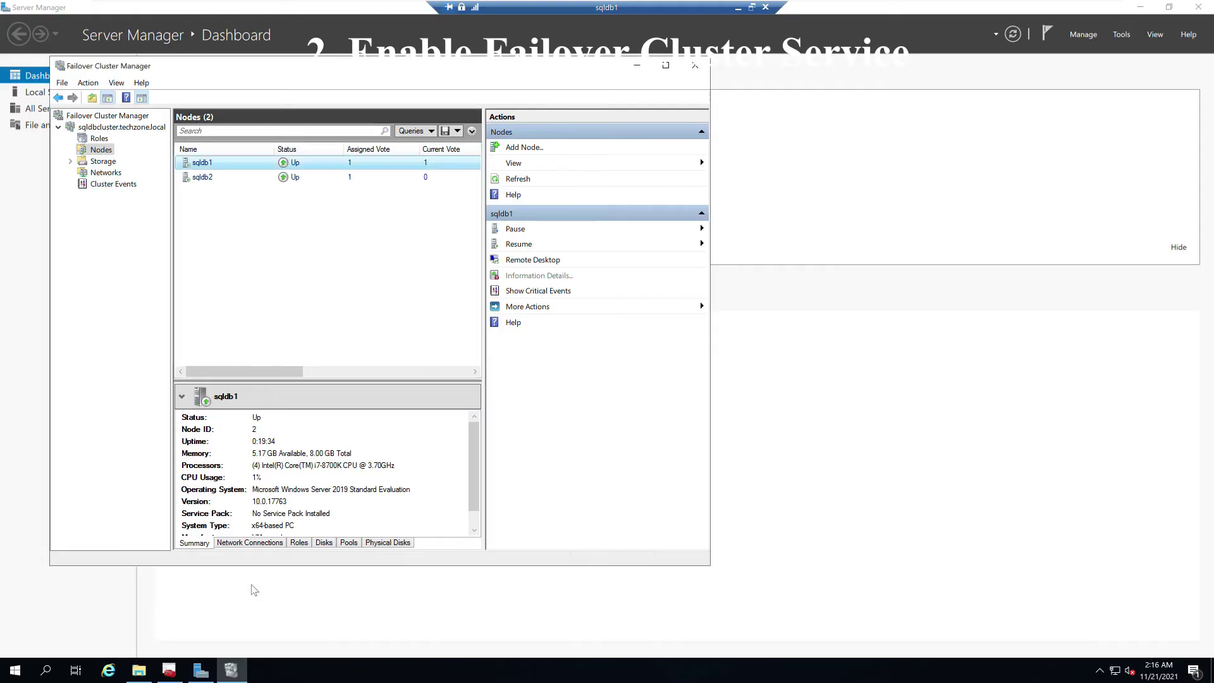
Ping sqldbcluster from a command prompt on sqldb1, close the prompt and minimize Failover Cluster Manager.
left_click(16, 670)
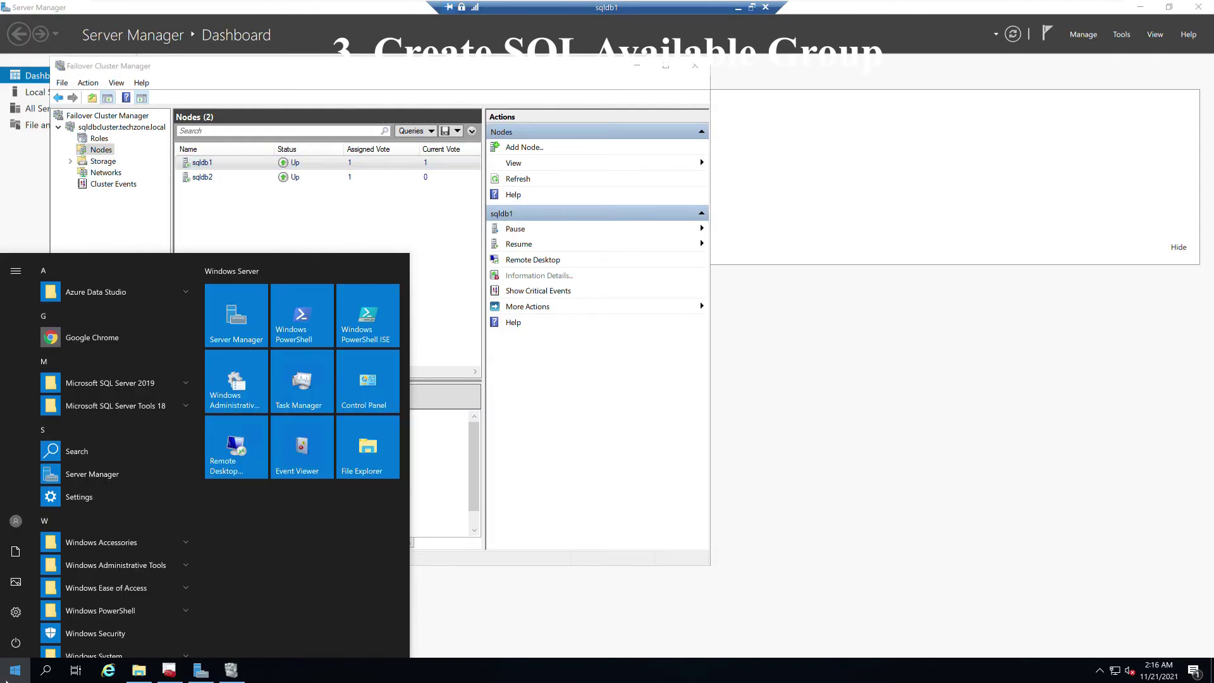
type("cmd")
key("Return")
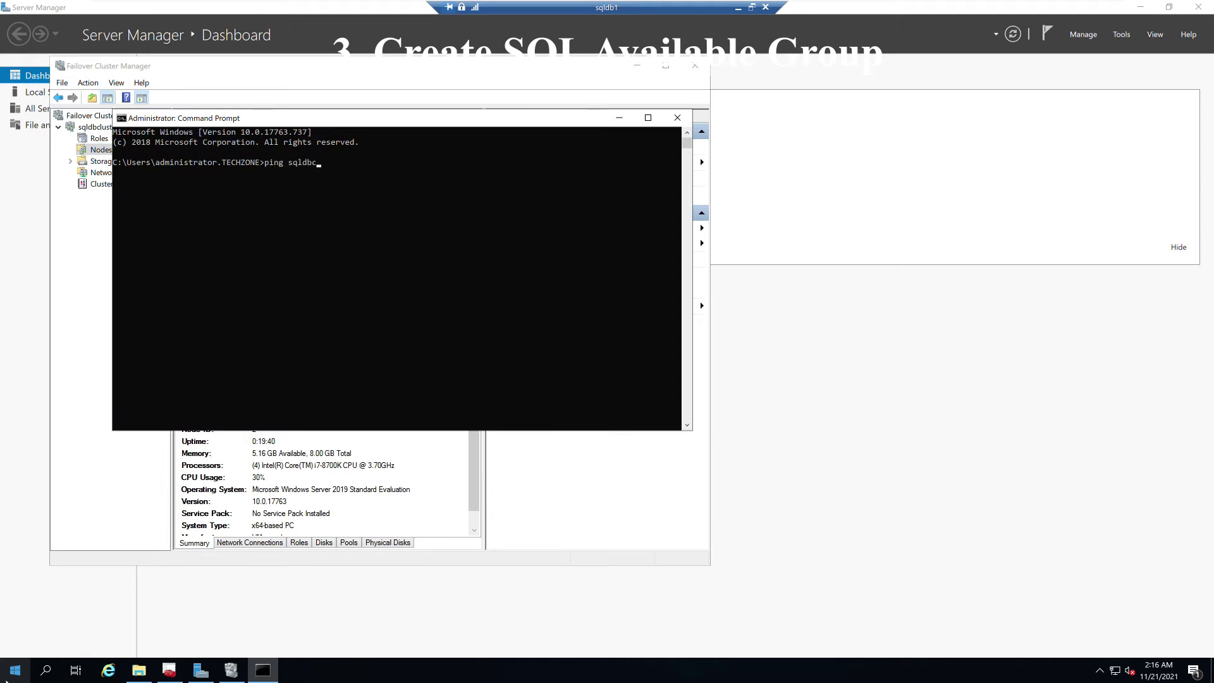
type("ping sqldbcluster")
key("Return")
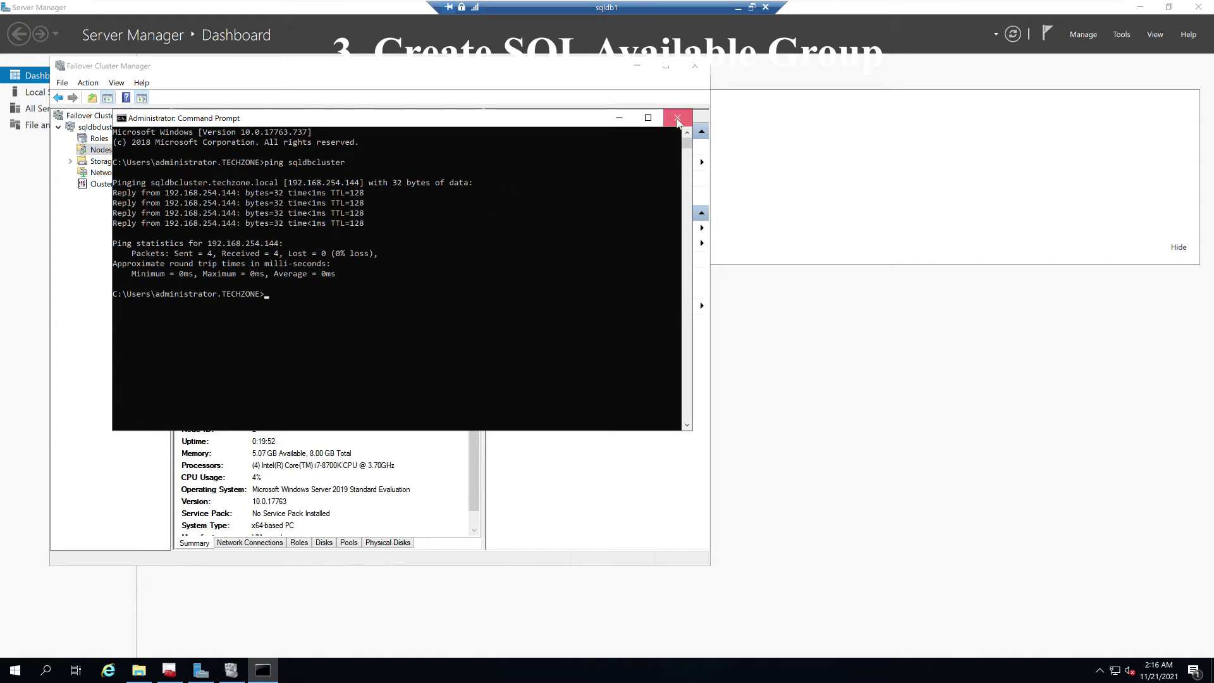
left_click(677, 118)
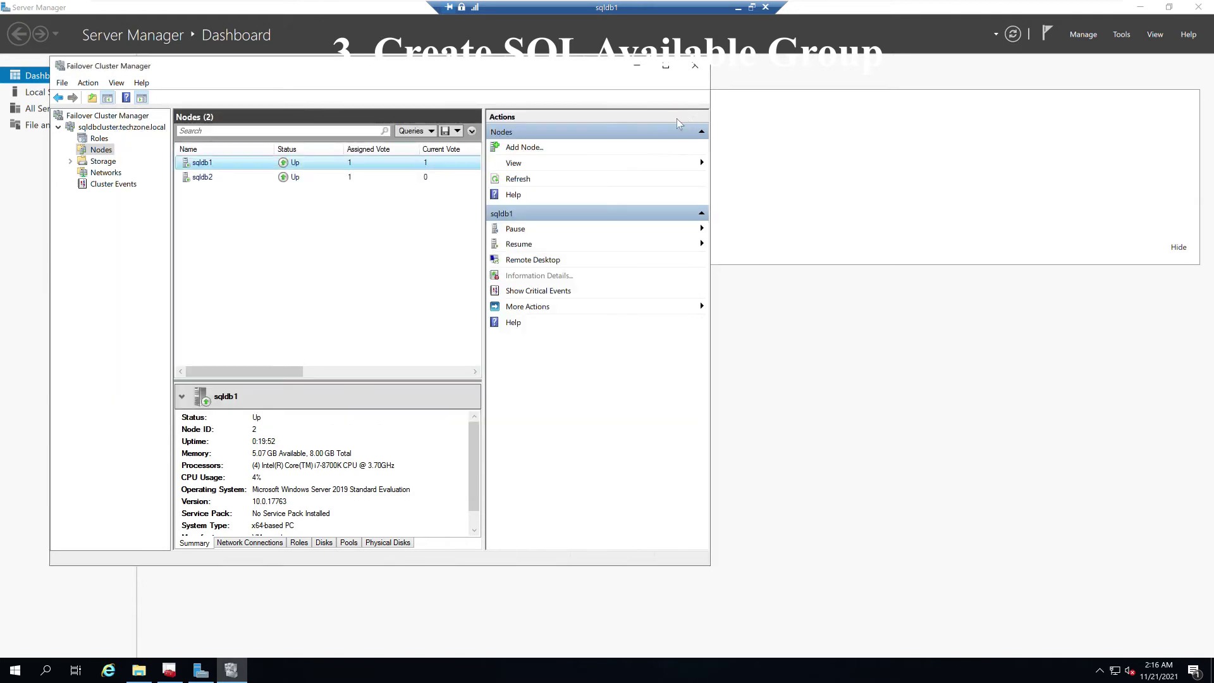
left_click(635, 67)
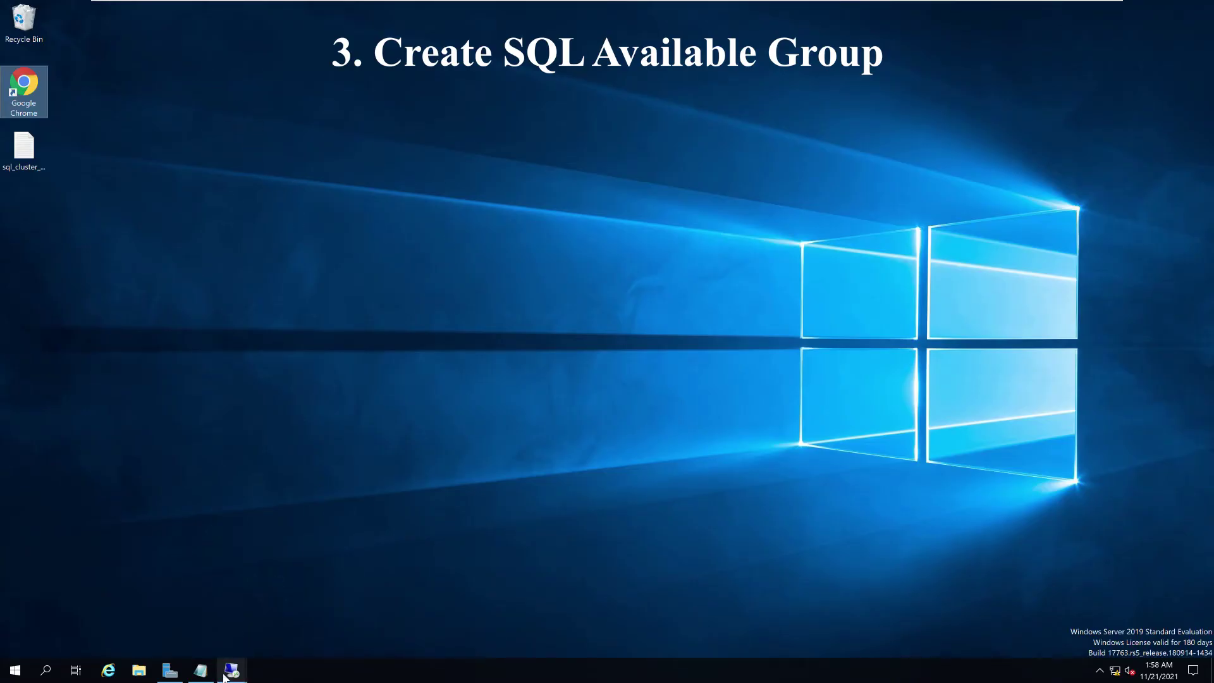
Switch to the sqldb1 session, close Server Manager and open SQL Server 2019 Configuration Manager.
mouse_move(231, 672)
left_click(198, 626)
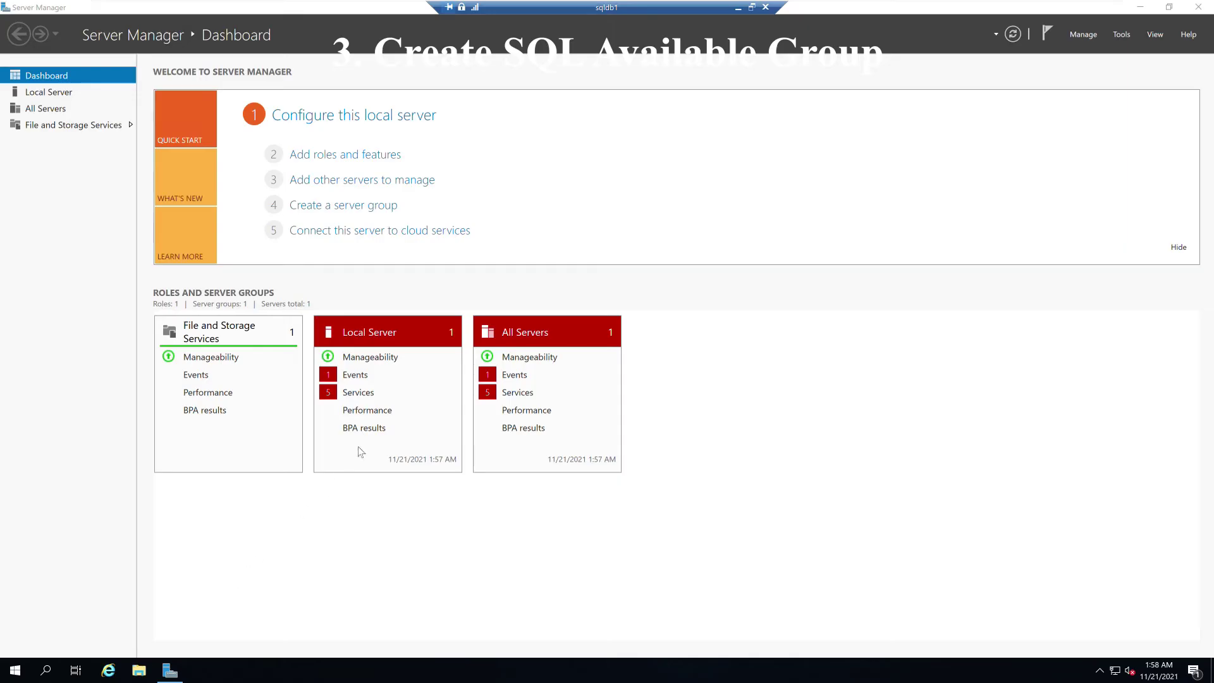
left_click(1199, 7)
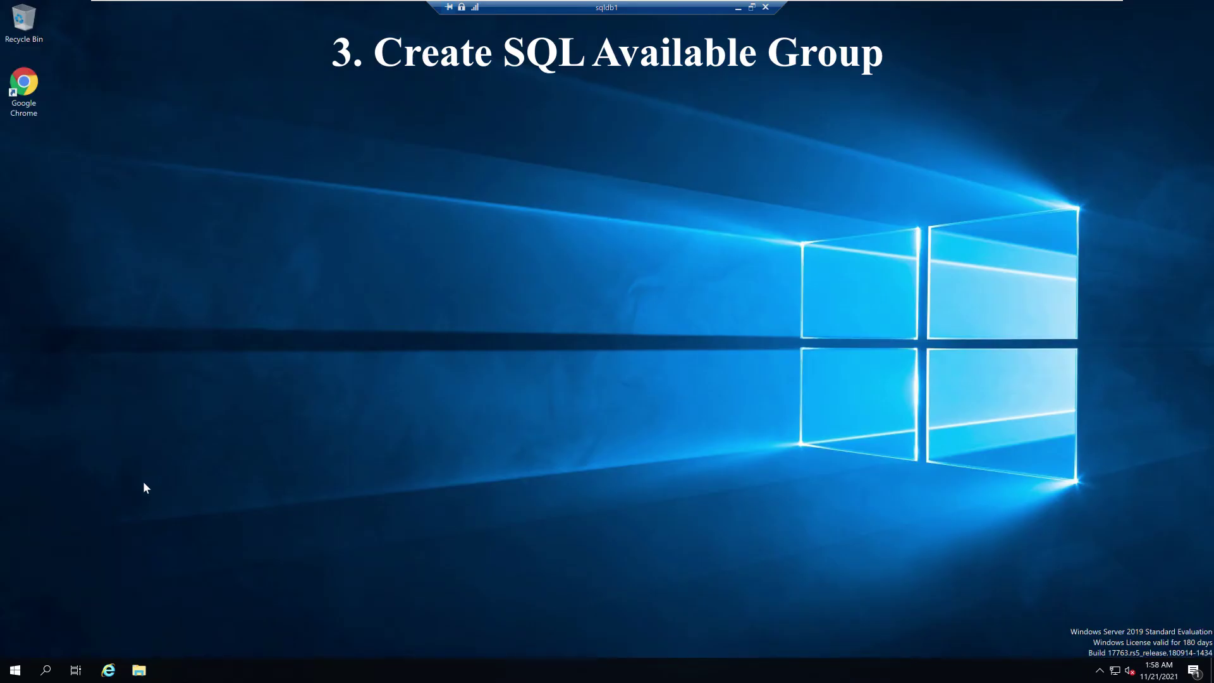
left_click(15, 669)
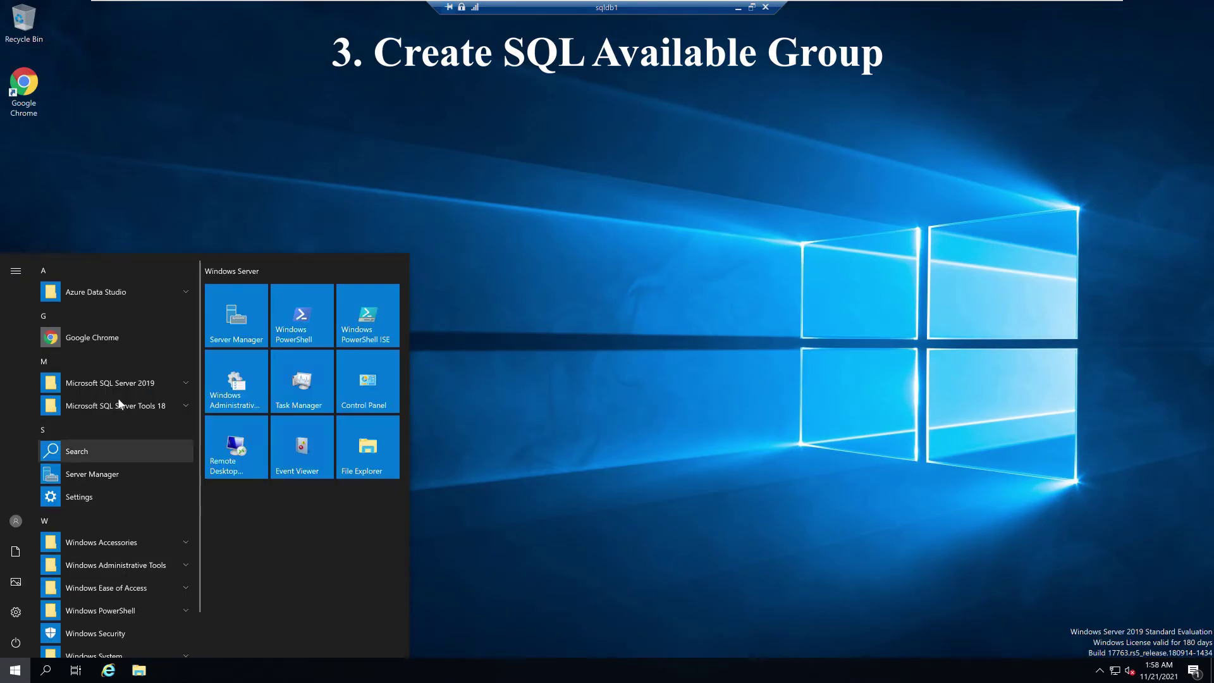
left_click(127, 382)
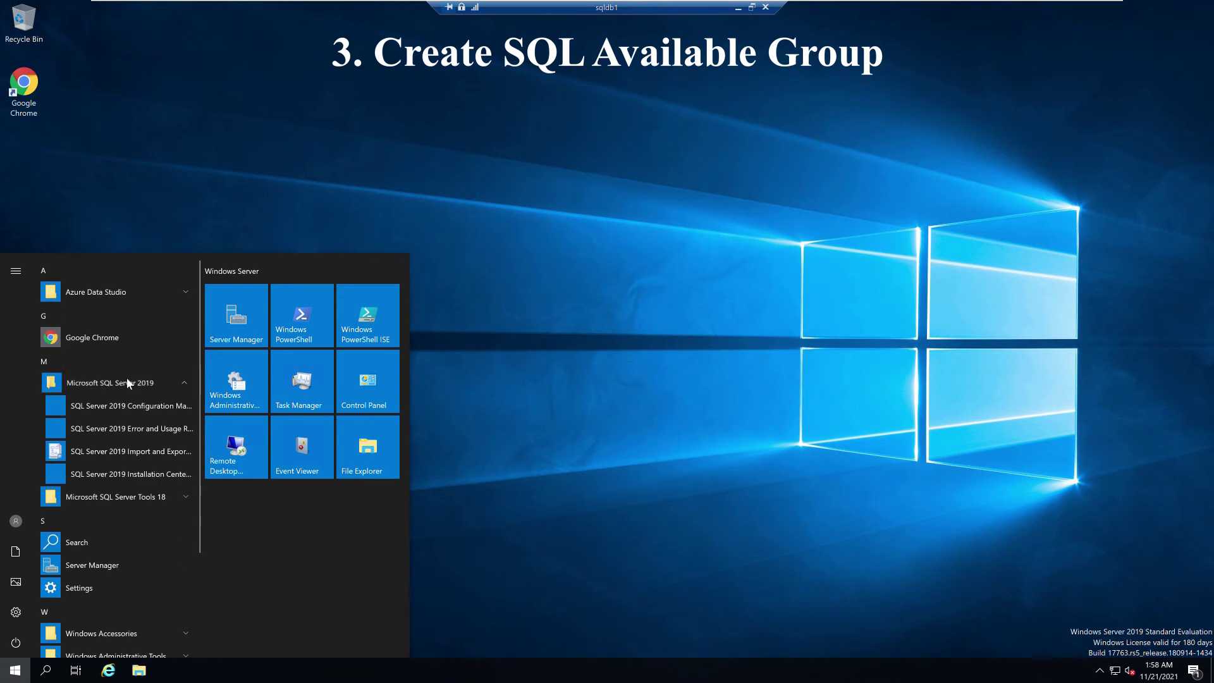
left_click(115, 411)
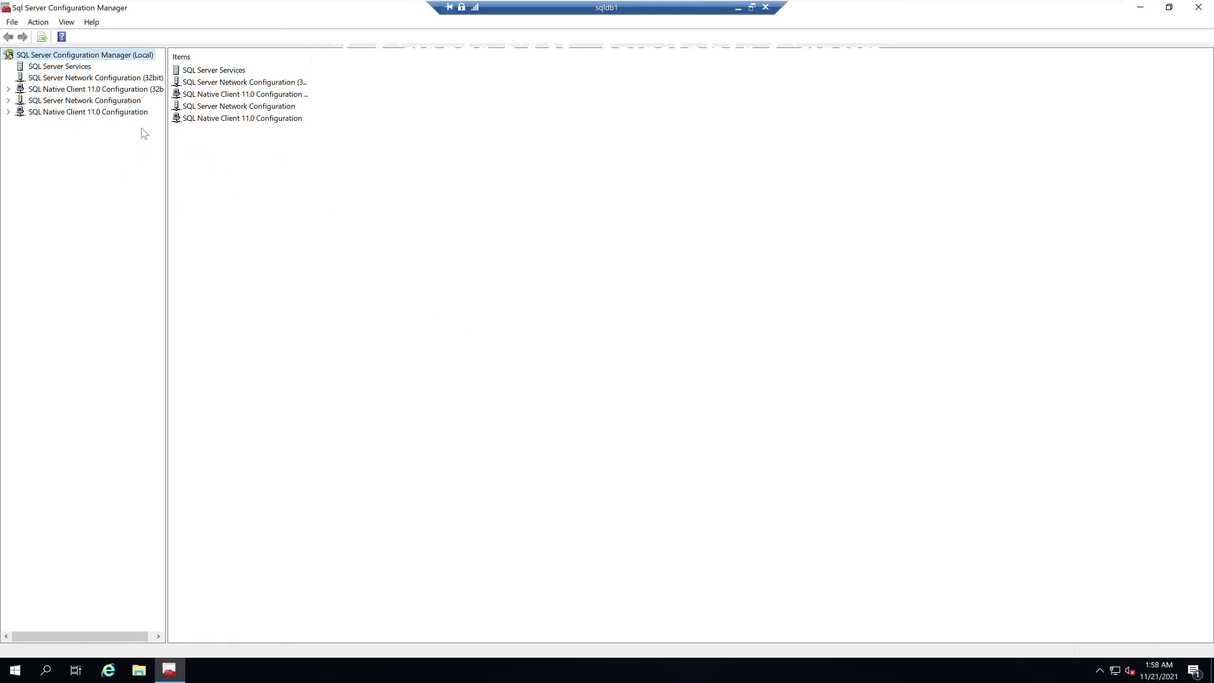
Check the SQL Server services and the TCP/IP protocol status for MSSQLSERVER on sqldb1.
left_click(71, 67)
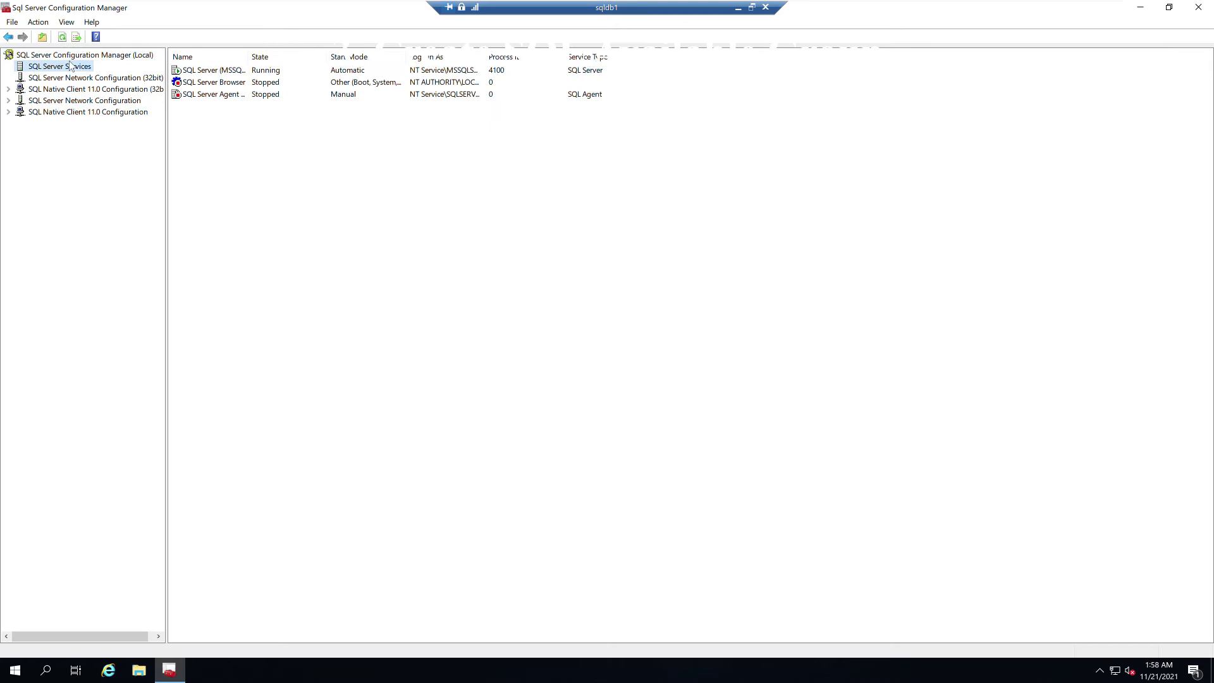
left_click(79, 104)
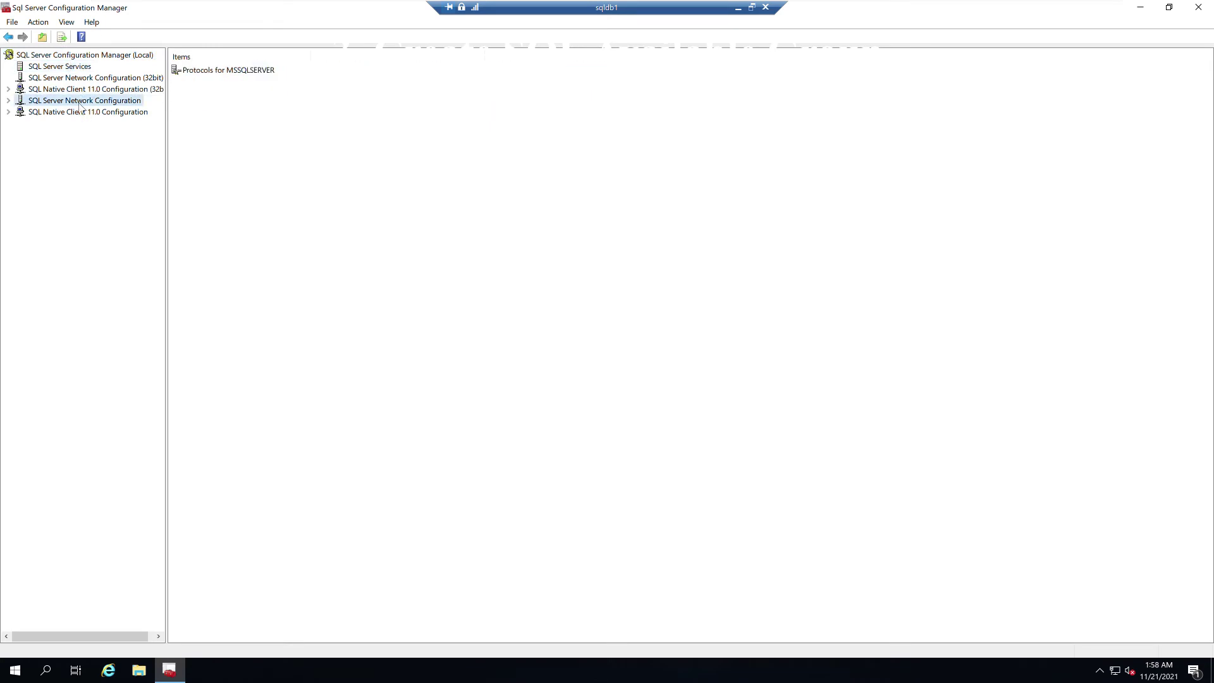
left_click(209, 74)
double_click(210, 77)
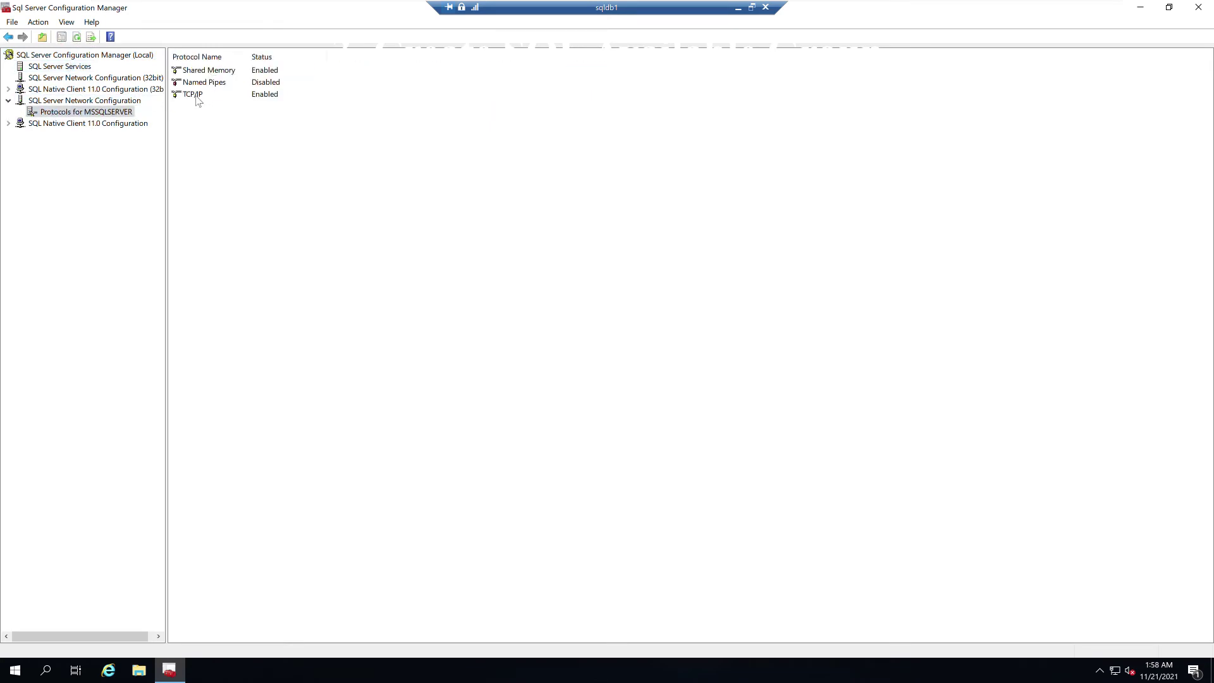
left_click(196, 95)
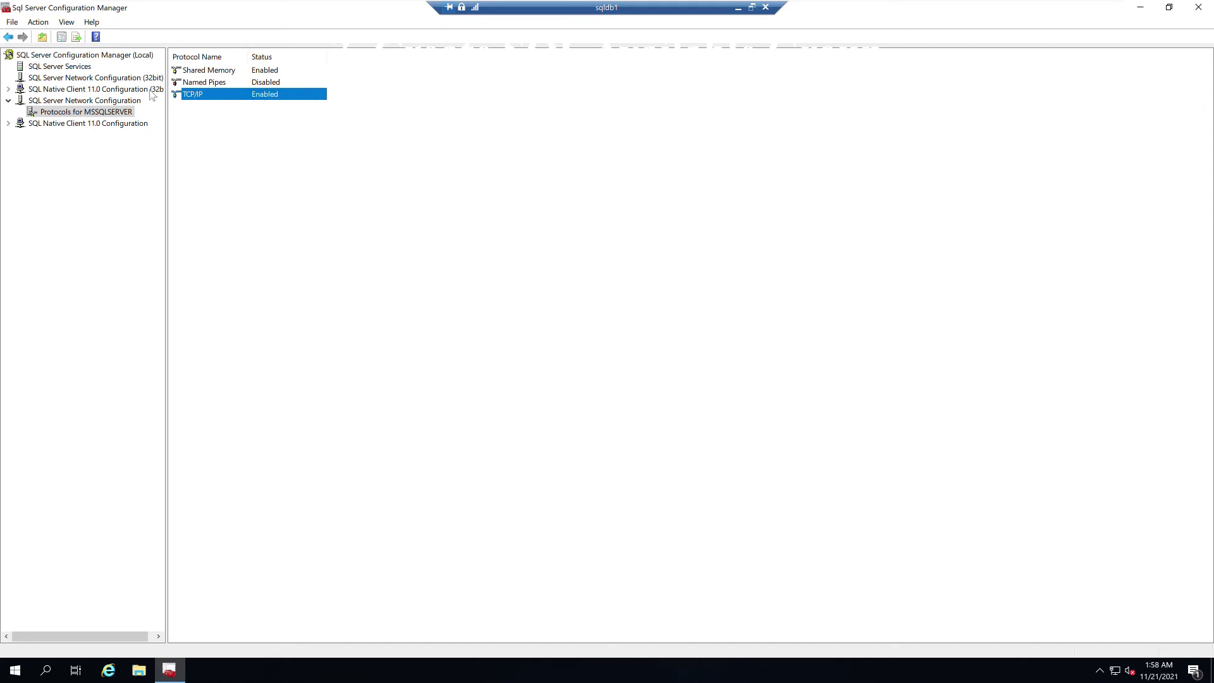
Enable Always On Availability Groups for the SQL Server (MSSQLSERVER) service on sqldb1 and restart the service.
left_click(71, 67)
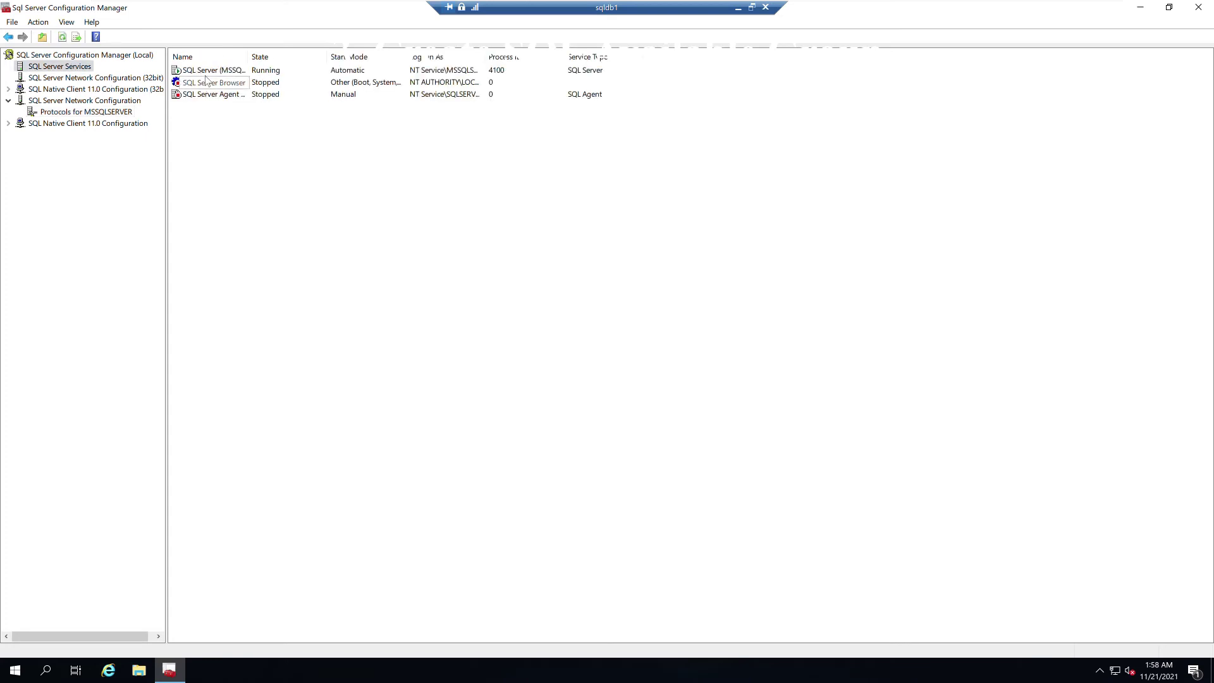
left_click(212, 71)
double_click(224, 74)
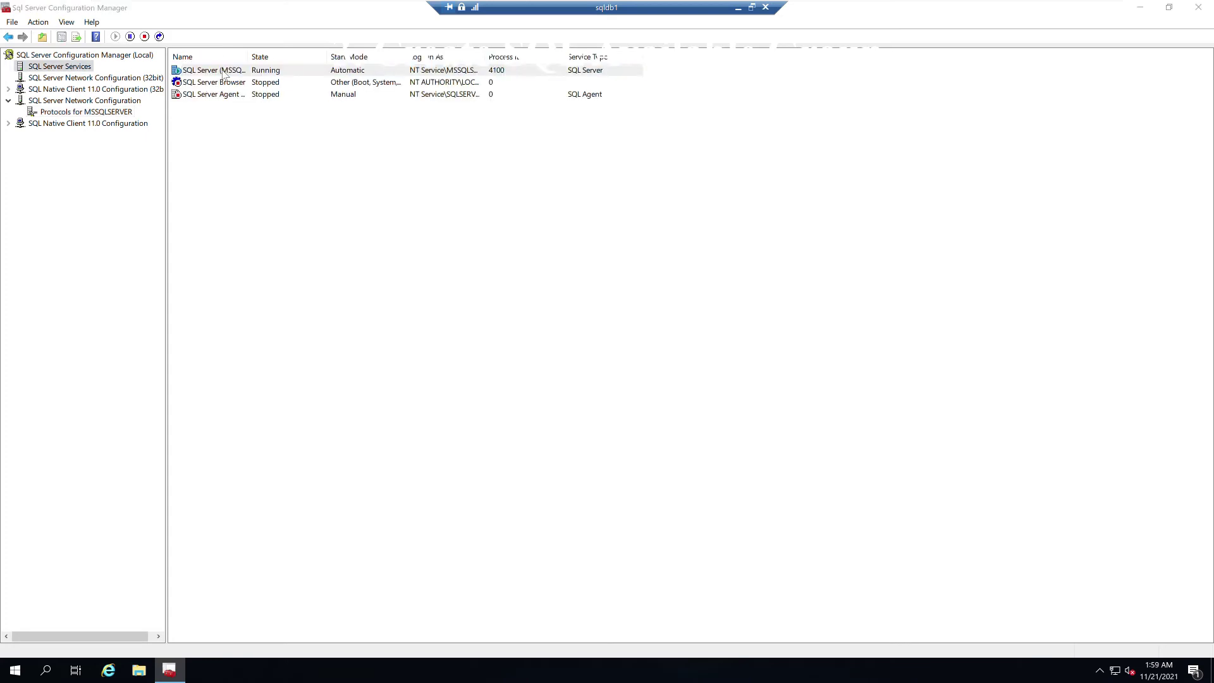
left_click(514, 193)
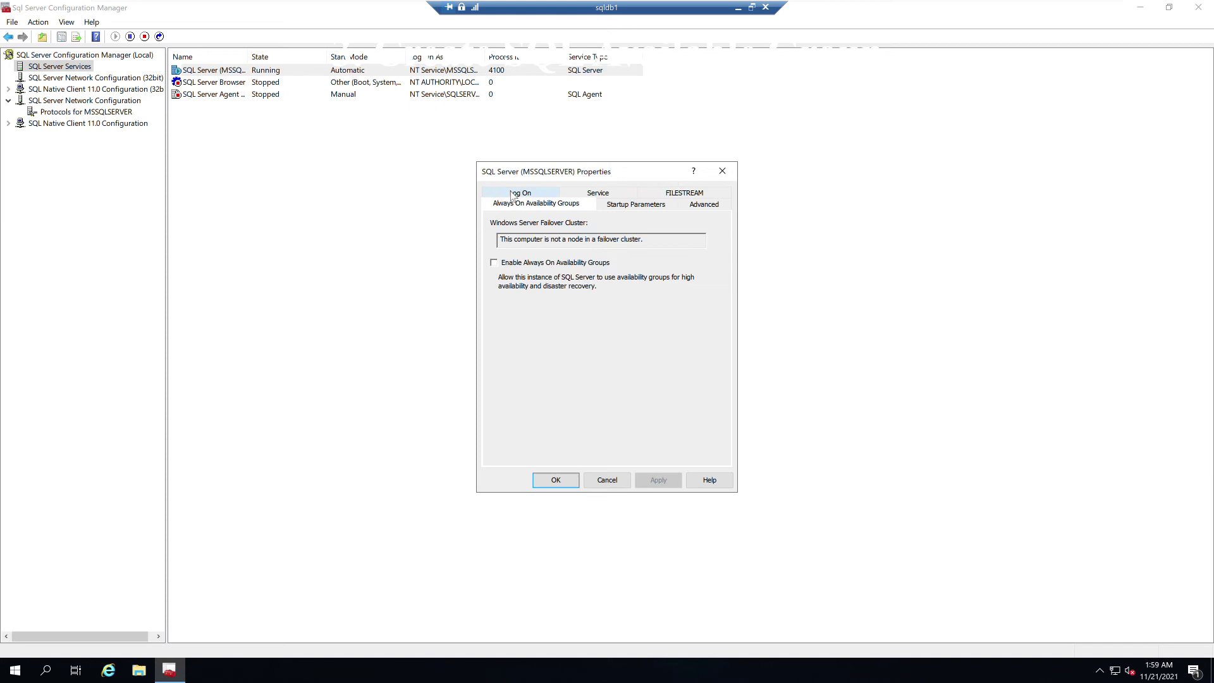
left_click(518, 264)
left_click(674, 482)
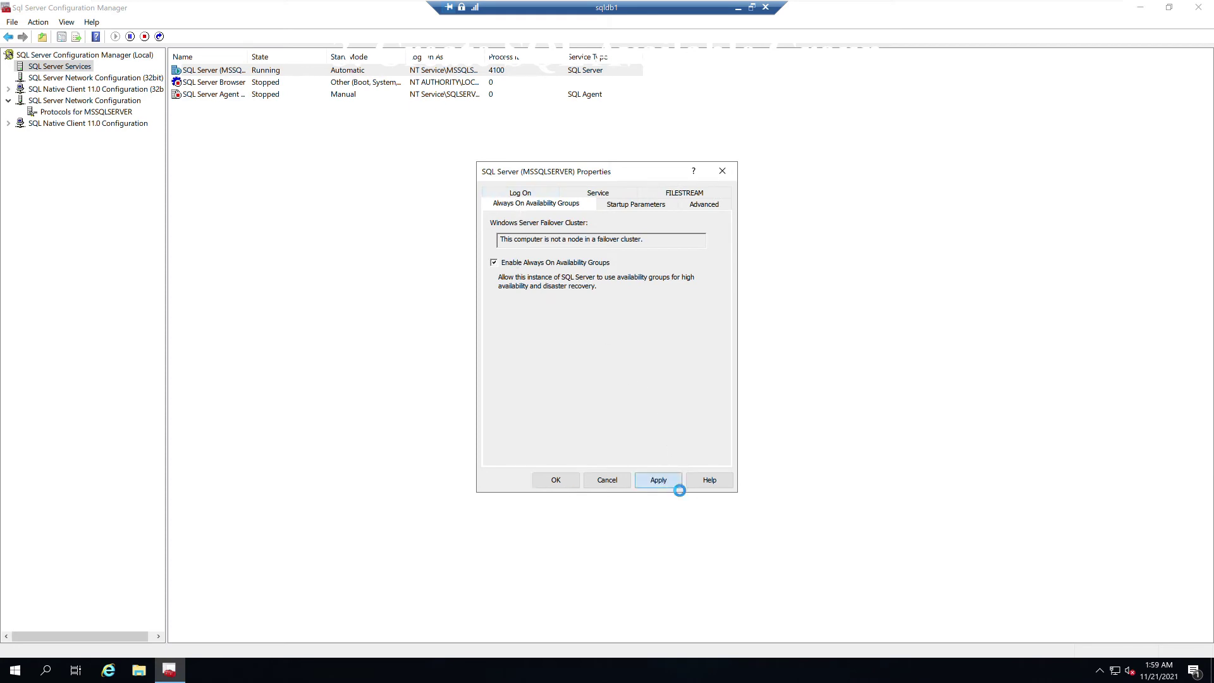
left_click(705, 436)
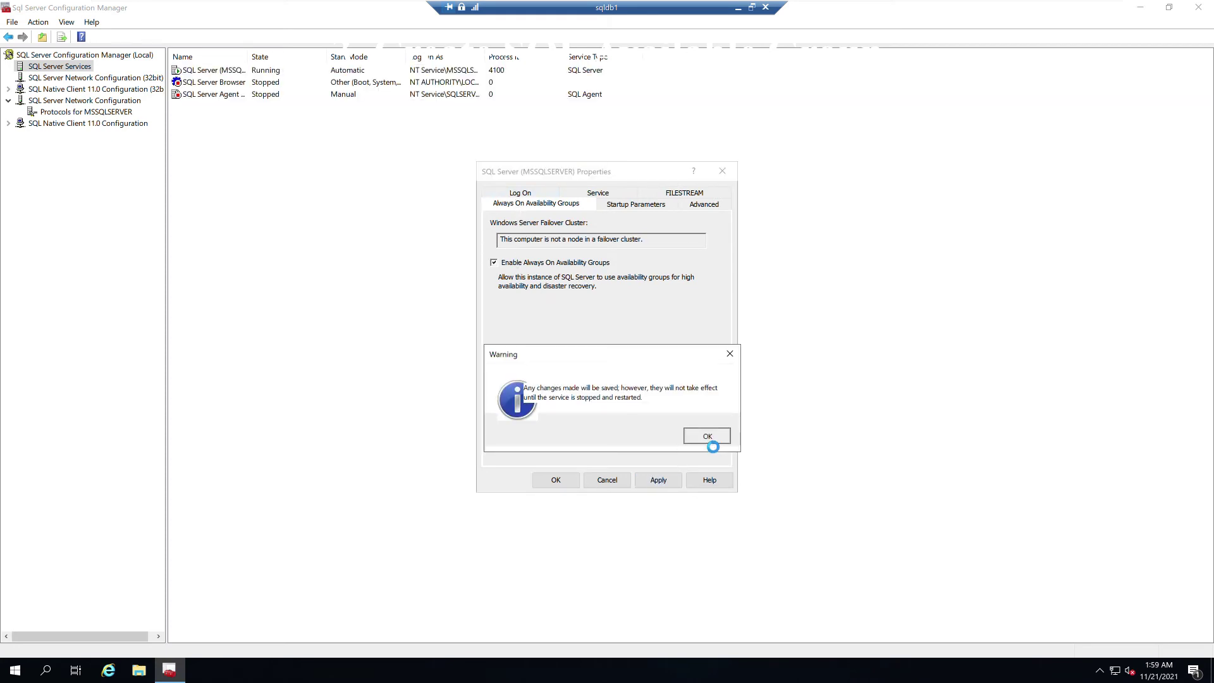
left_click(556, 480)
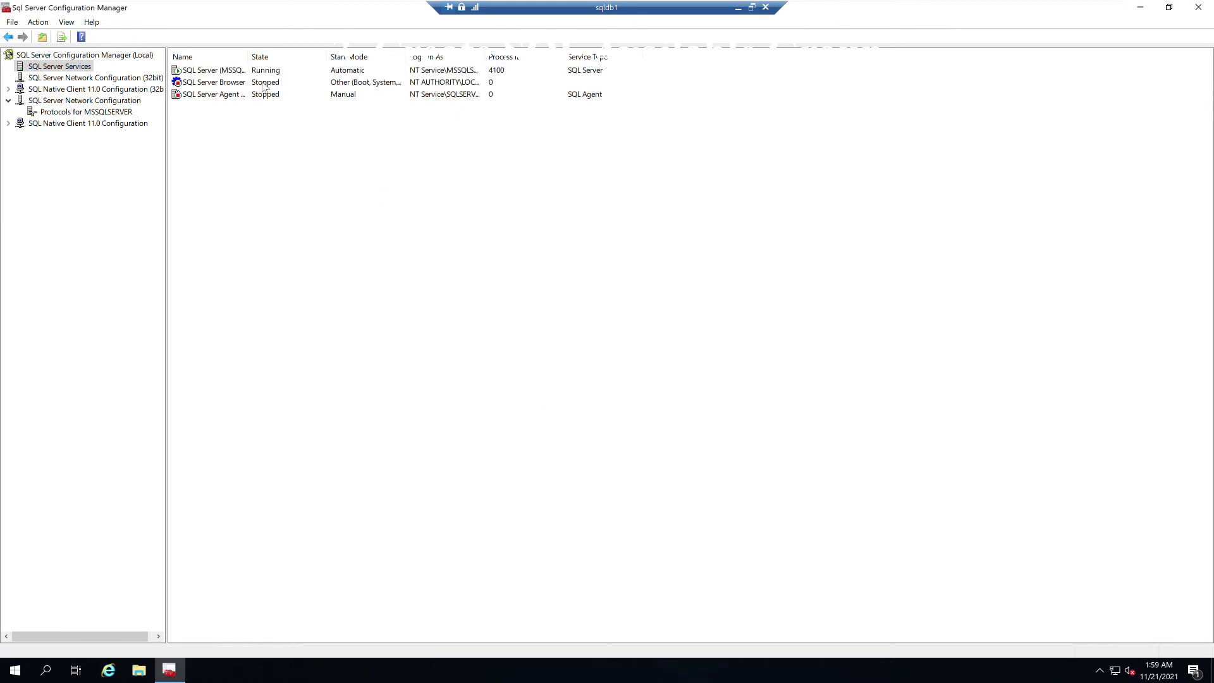
right_click(226, 71)
left_click(268, 135)
Switch to the sqldb2 session and open SQL Server 2019 Configuration Manager.
left_click(738, 8)
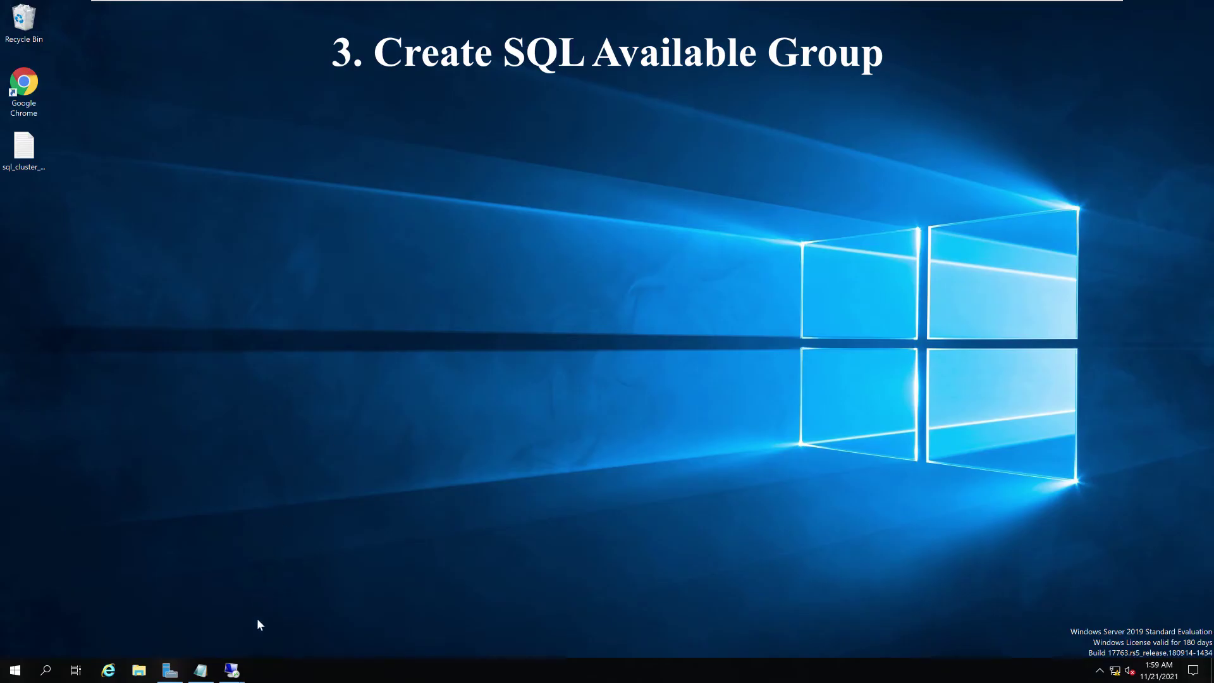
mouse_move(242, 670)
left_click(288, 617)
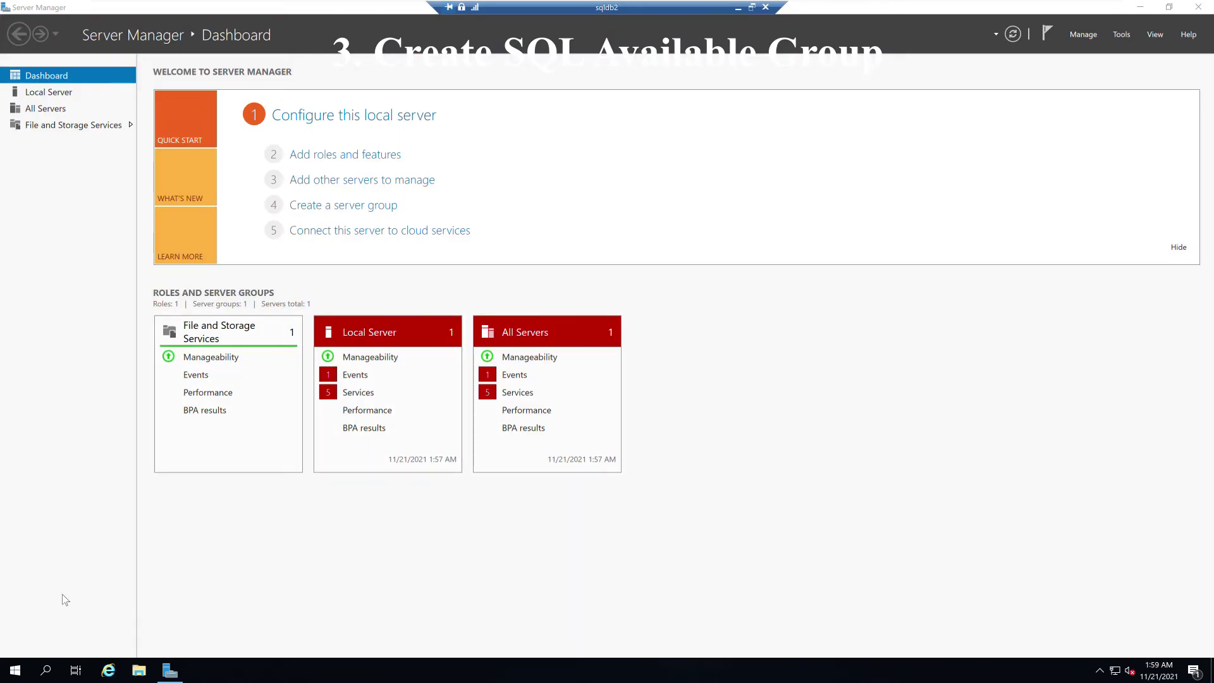
left_click(15, 669)
left_click(88, 385)
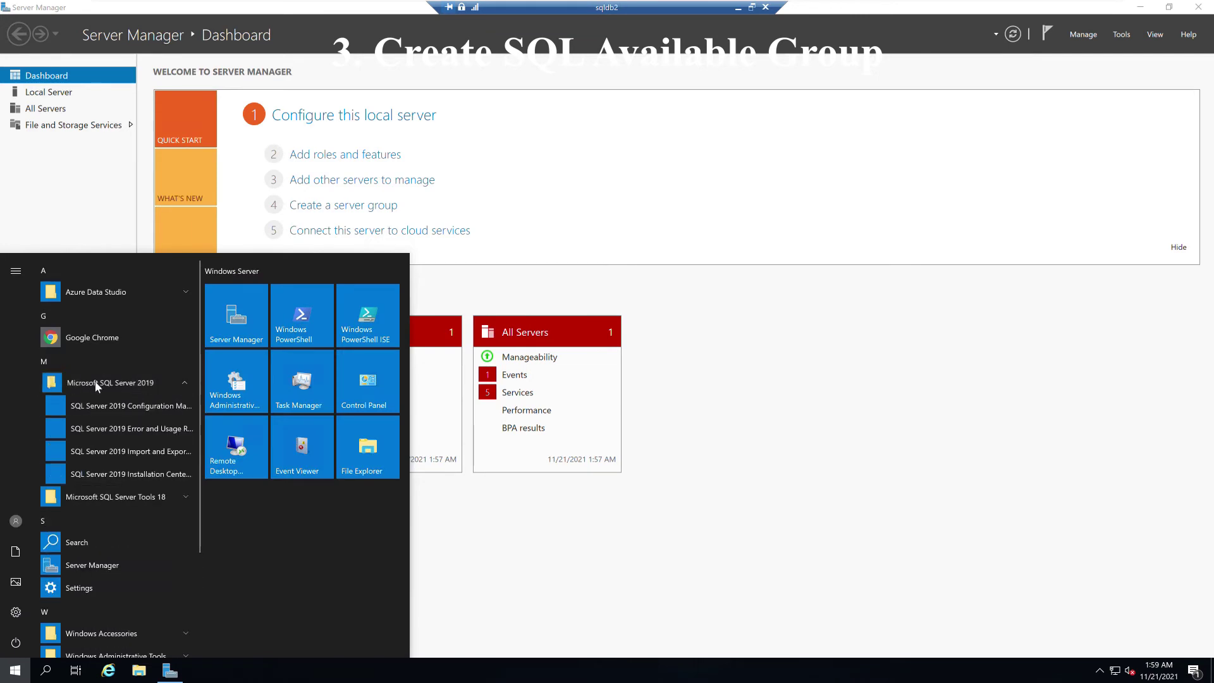
left_click(98, 409)
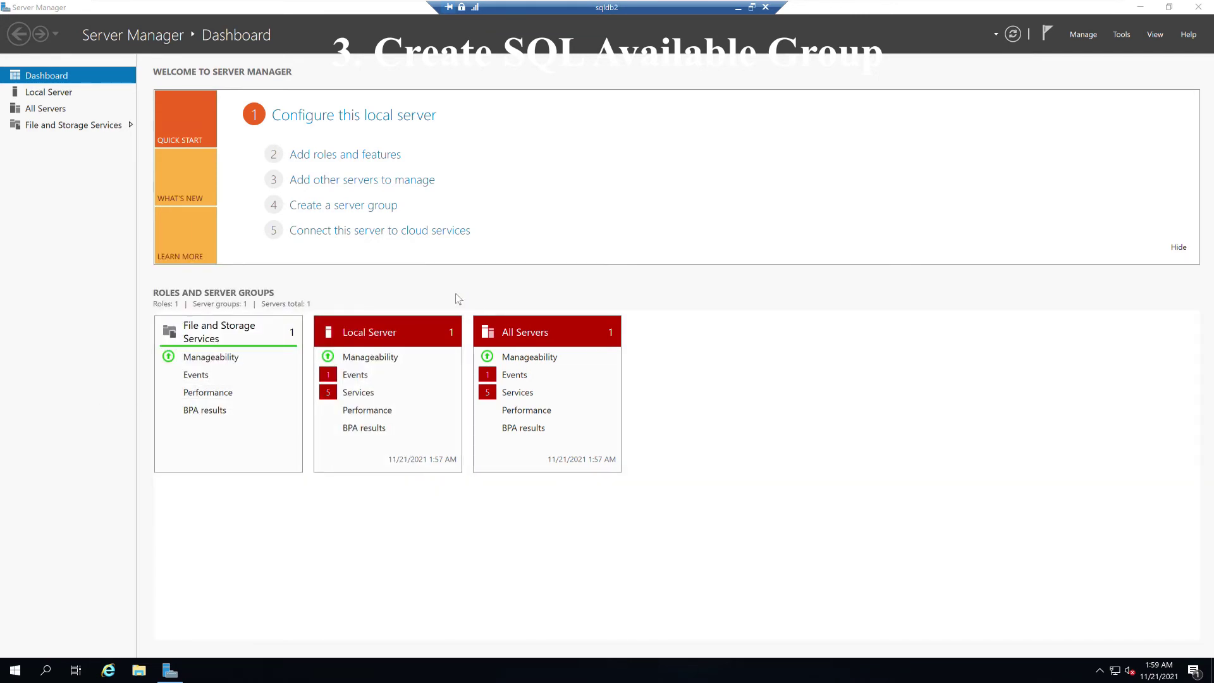
Check the TCP/IP protocol status for MSSQLSERVER in the network configuration on sqldb2.
double_click(89, 102)
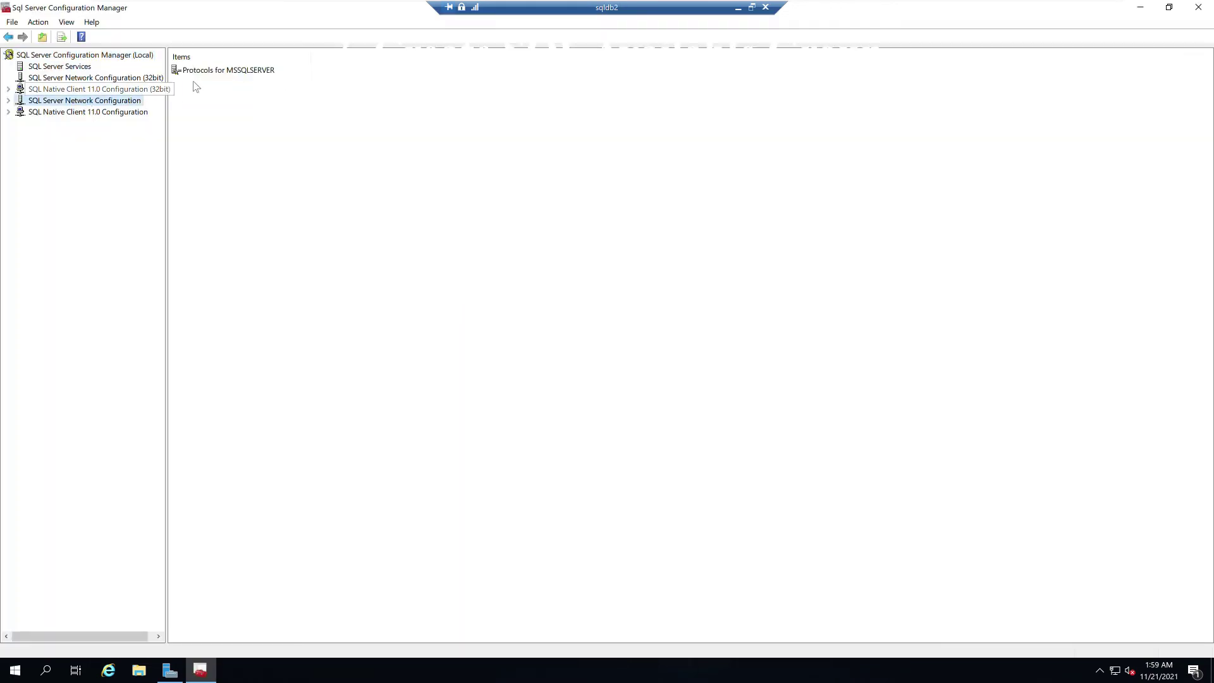
double_click(203, 71)
left_click(218, 94)
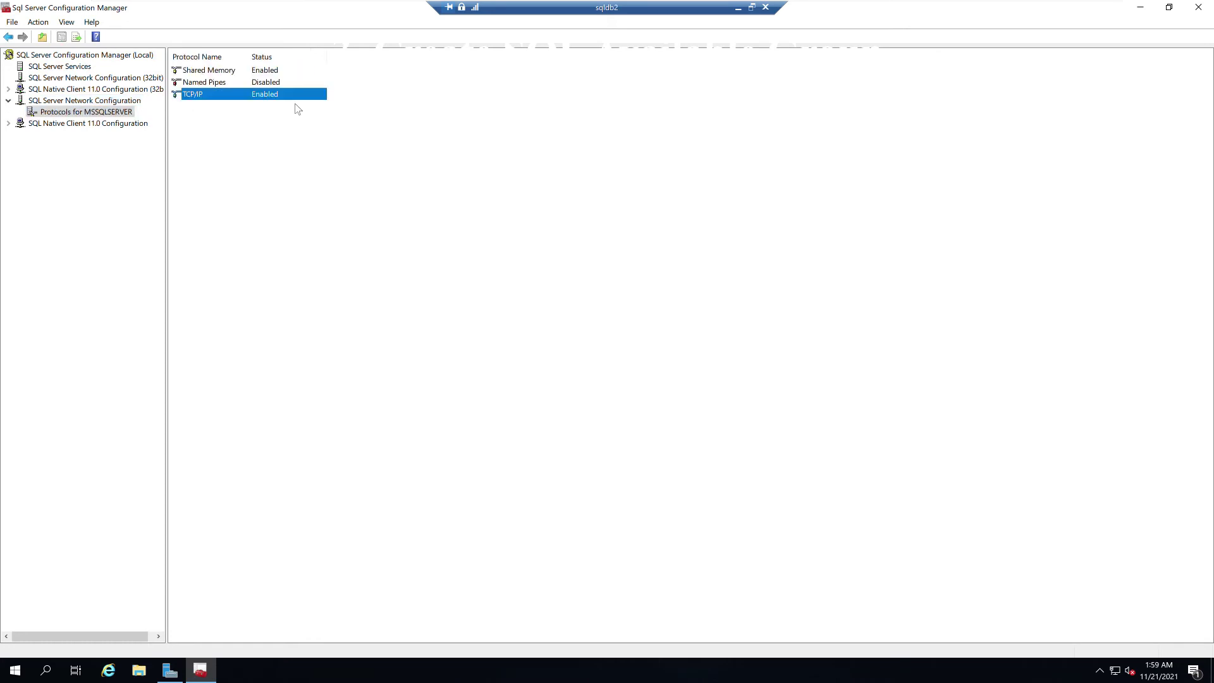
Enable Always On Availability Groups for the SQL Server (MSSQLSERVER) service on sqldb2 and restart the service.
left_click(60, 67)
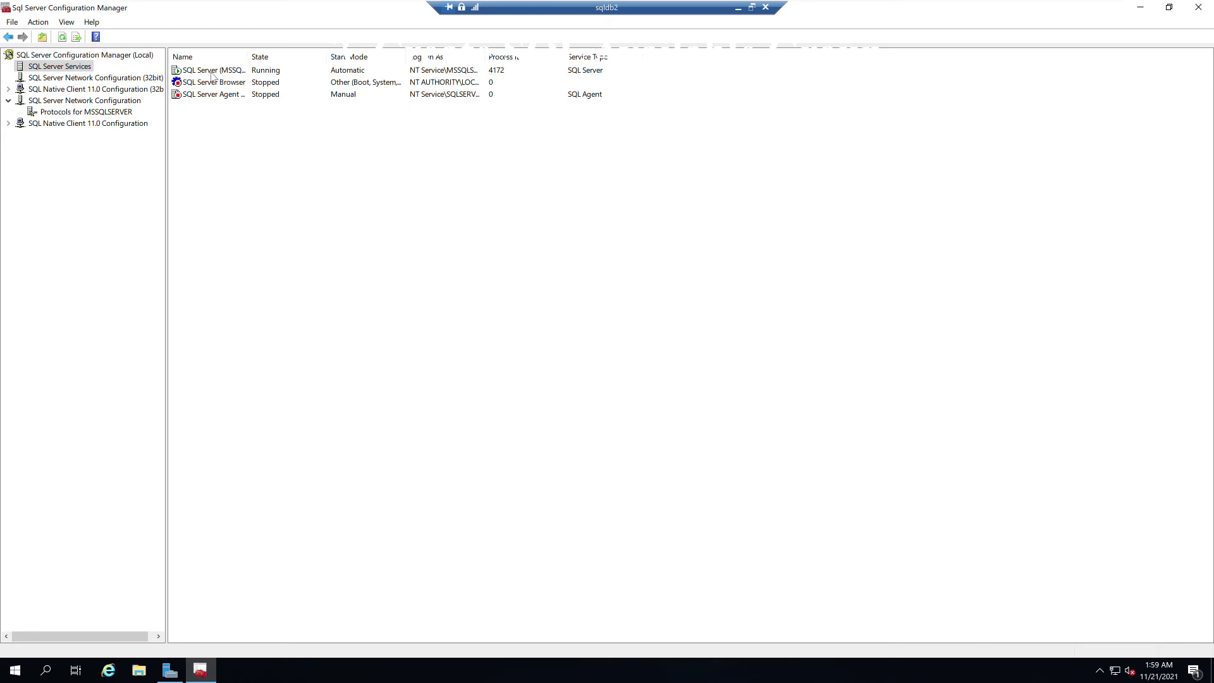
right_click(212, 71)
left_click(246, 156)
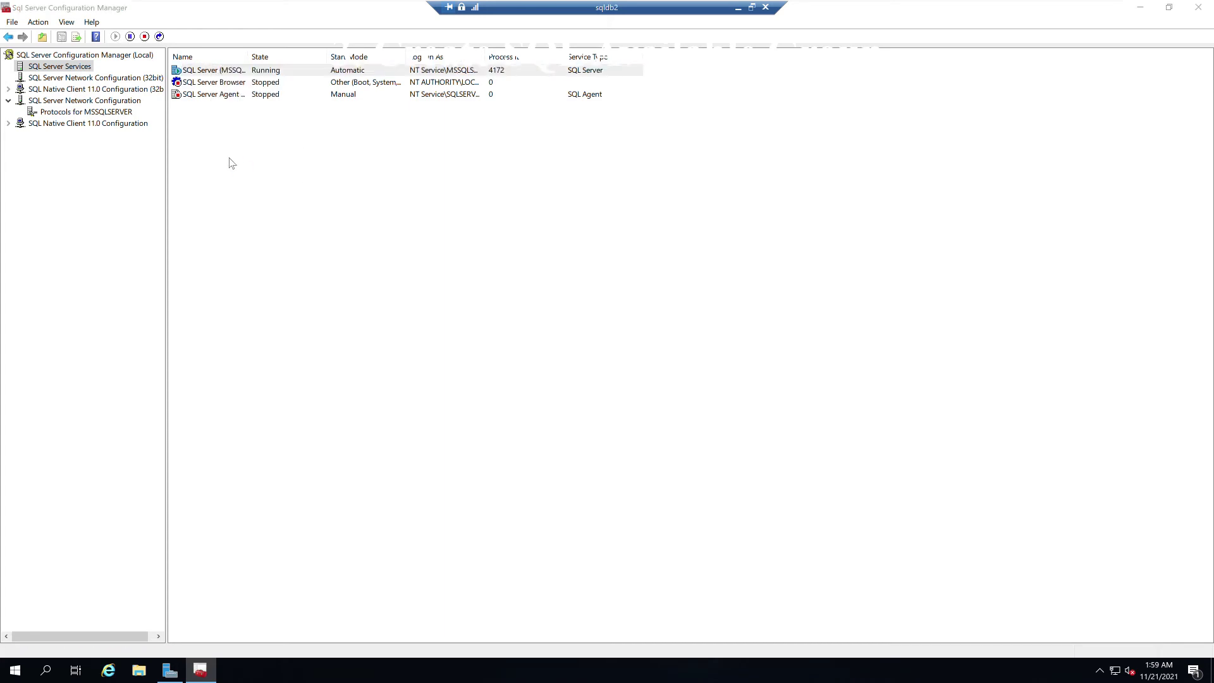
left_click(532, 195)
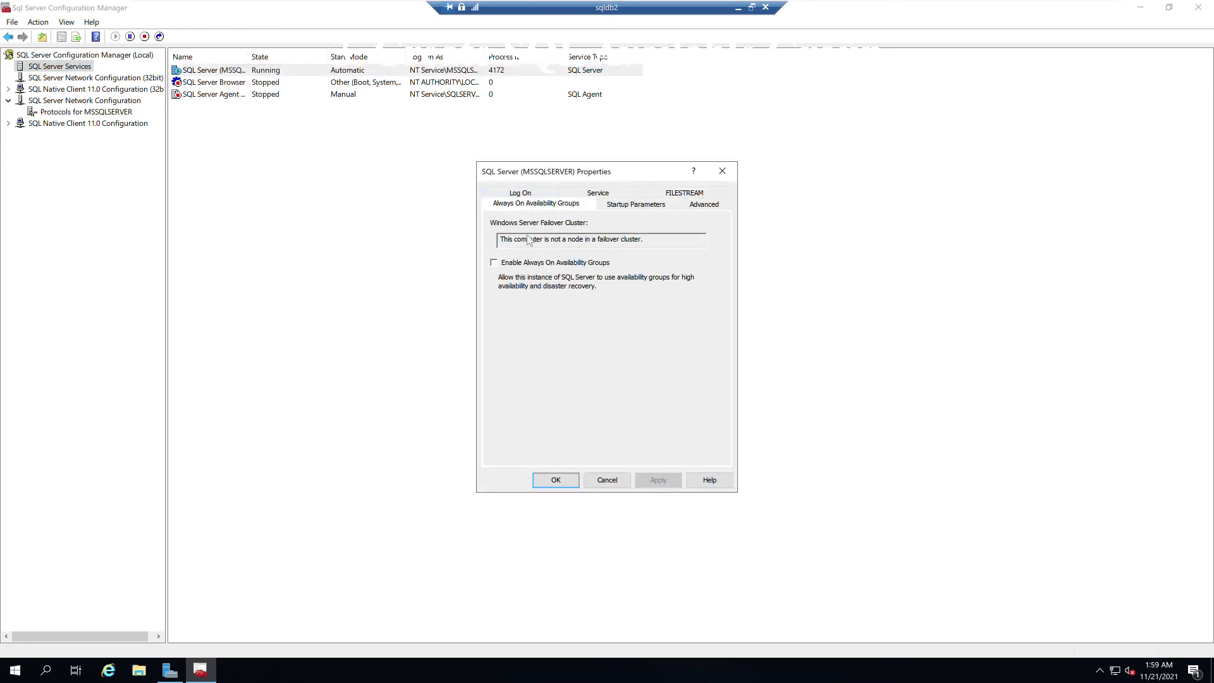
left_click(520, 263)
left_click(643, 480)
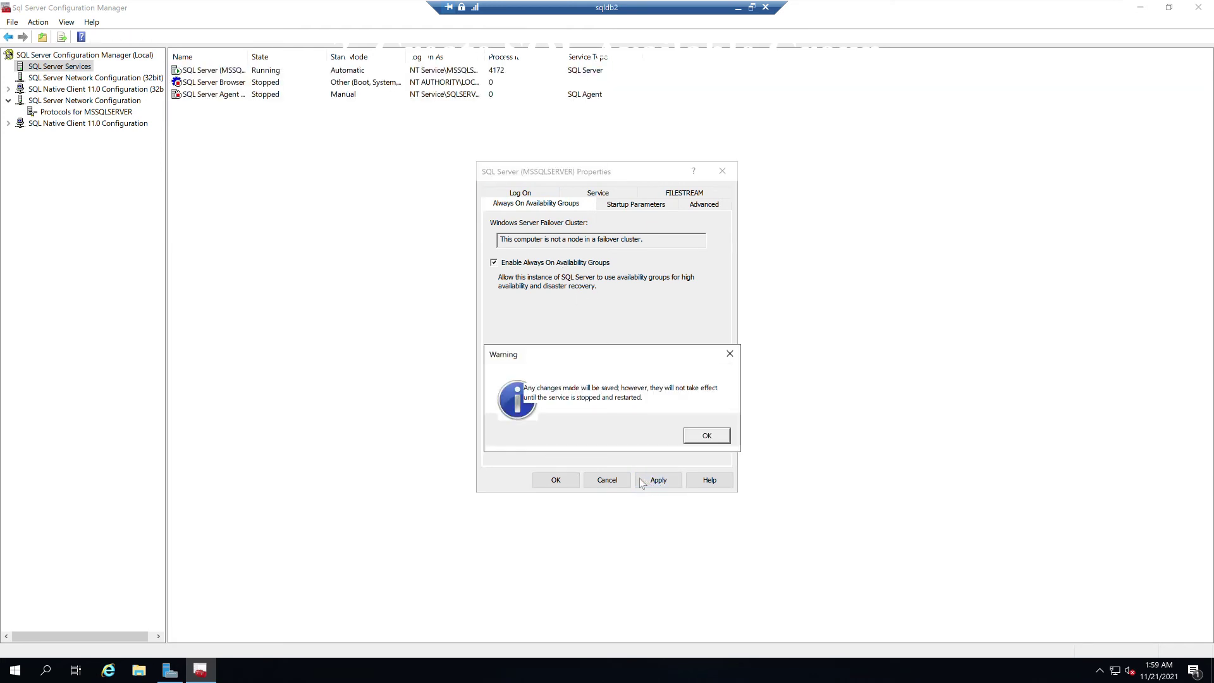
left_click(688, 438)
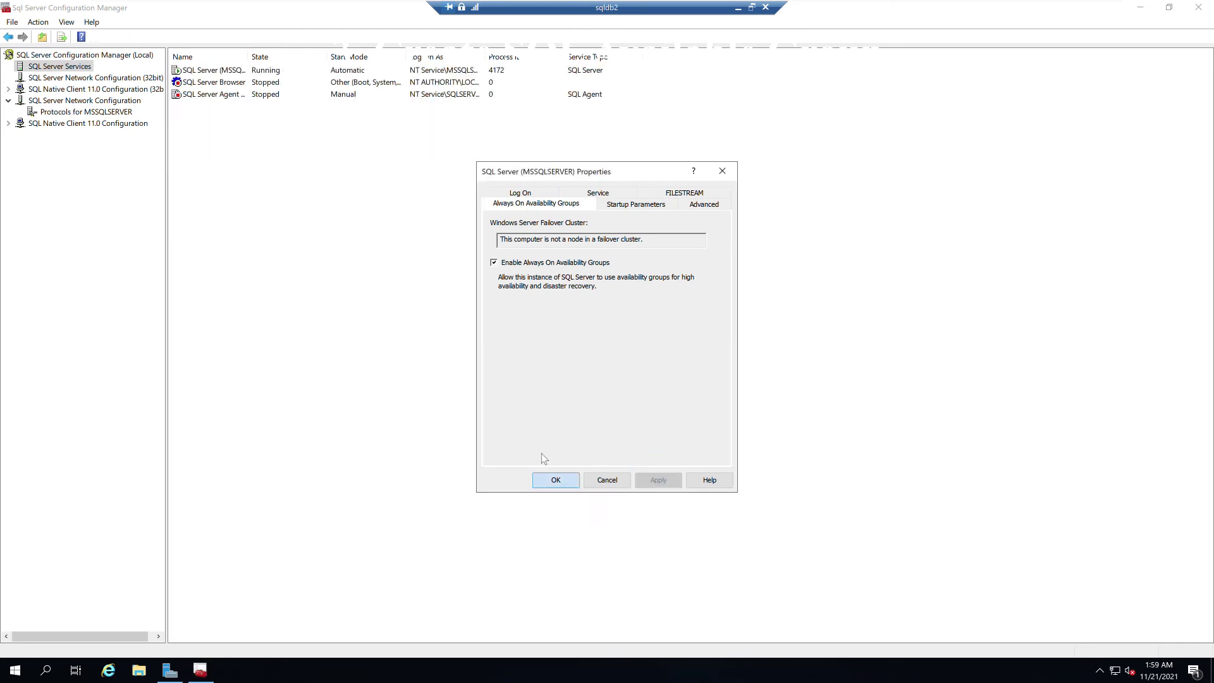
left_click(552, 480)
right_click(190, 76)
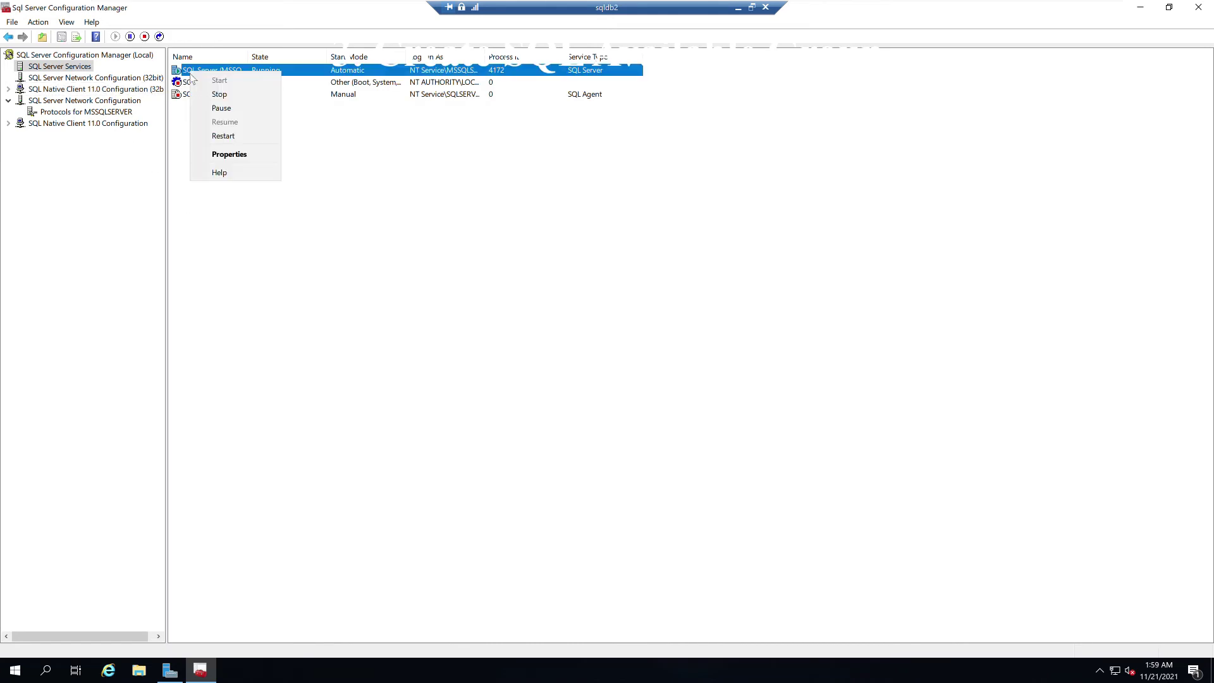
left_click(217, 136)
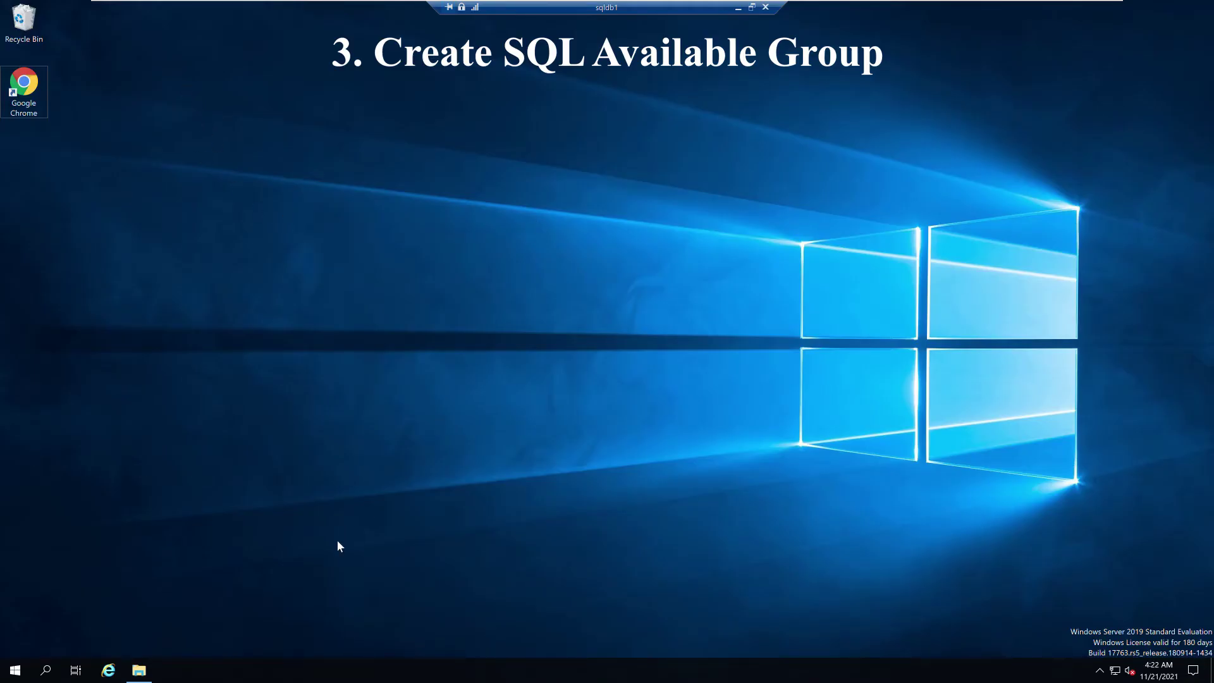
Open SQL Server Management Studio 18 on sqldb1.
left_click(15, 671)
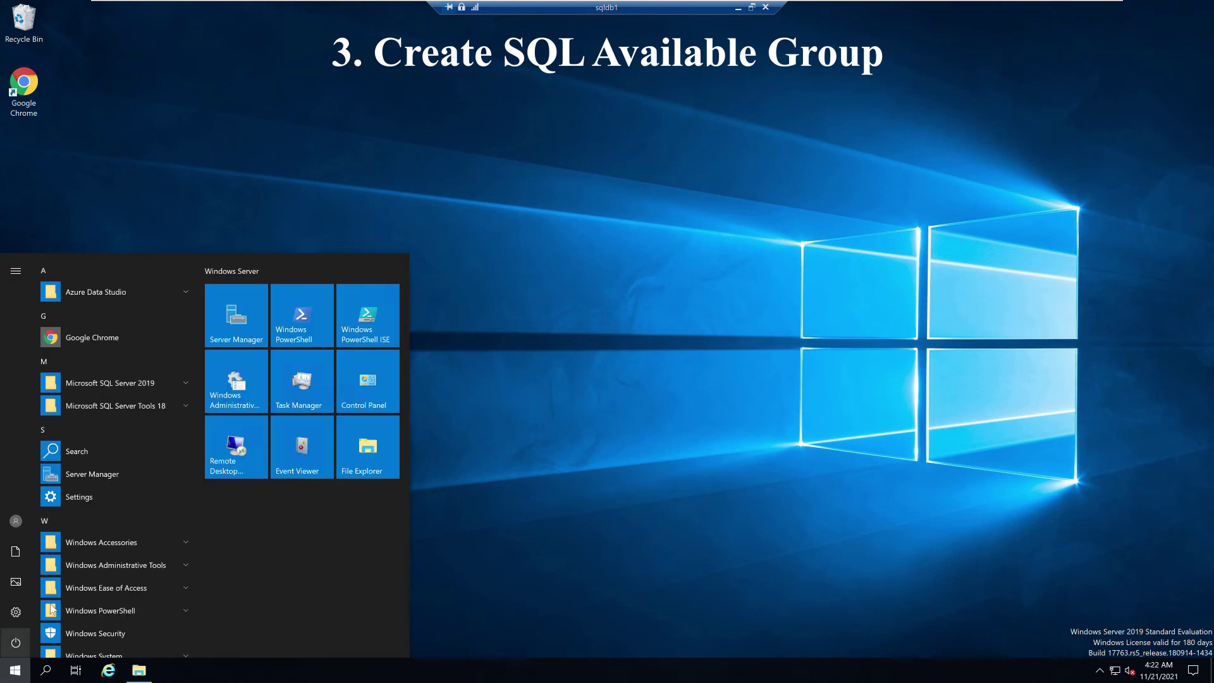
left_click(141, 407)
left_click(108, 474)
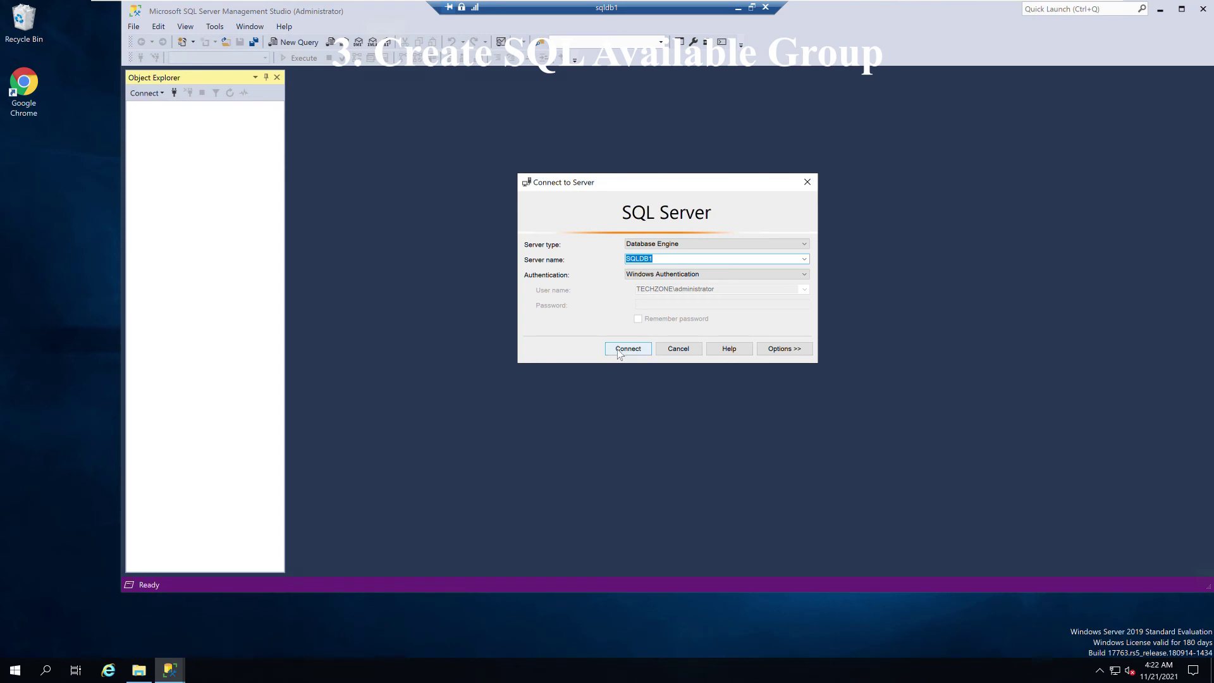
Connect to the SQLDB1 database engine with Windows Authentication and create a new database named Test.
left_click(618, 350)
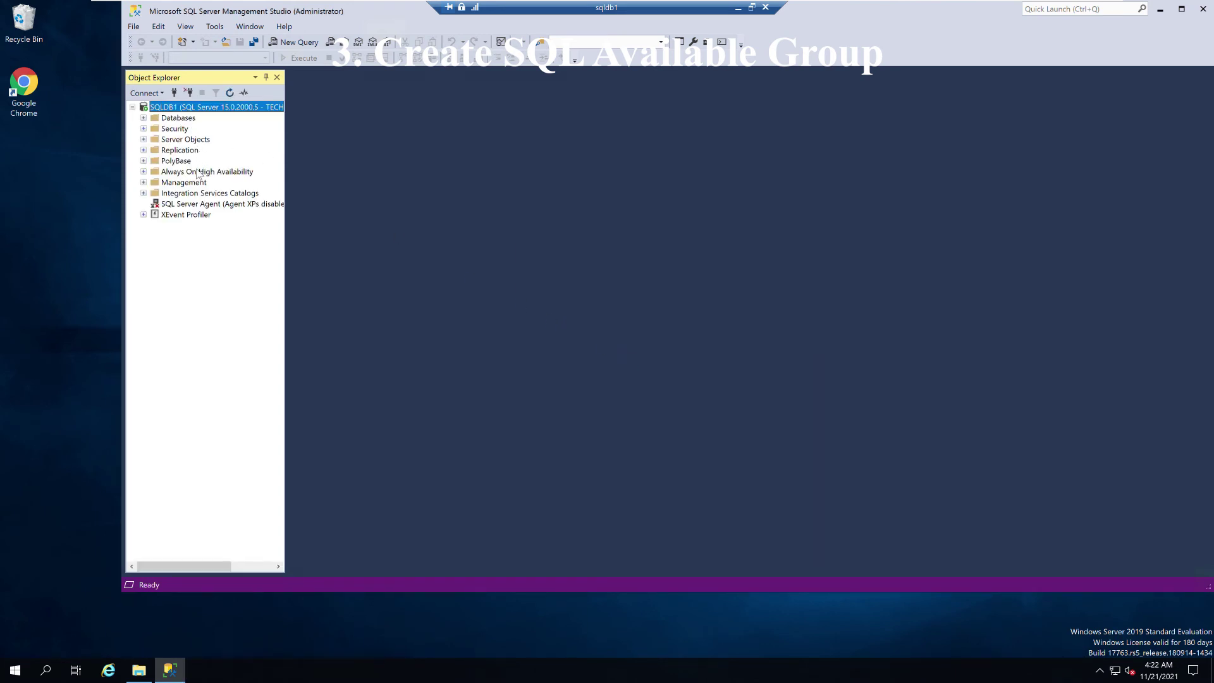
double_click(182, 119)
right_click(184, 119)
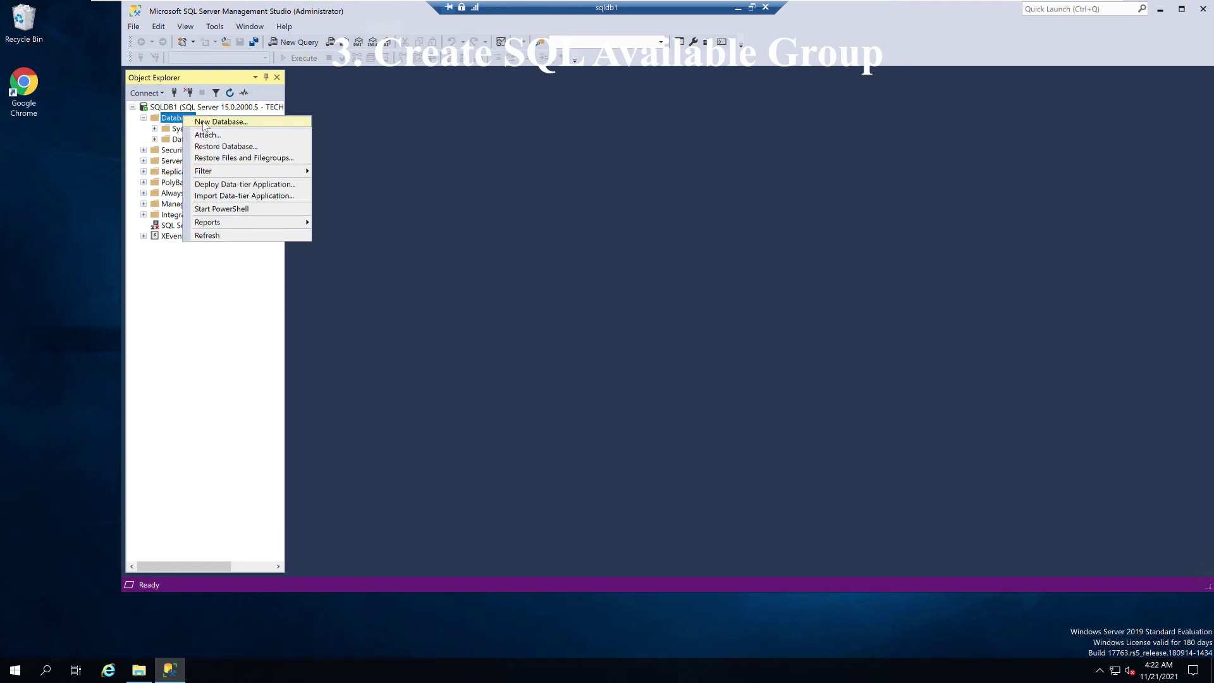
left_click(203, 122)
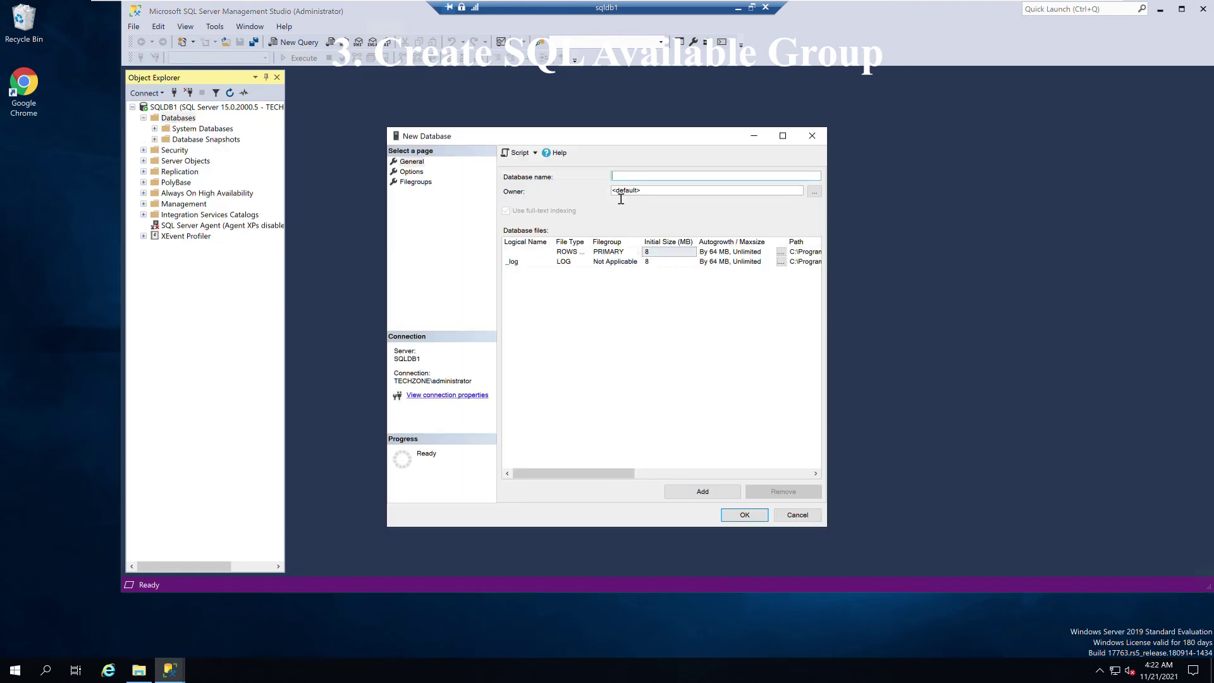
type("Test")
left_click(745, 514)
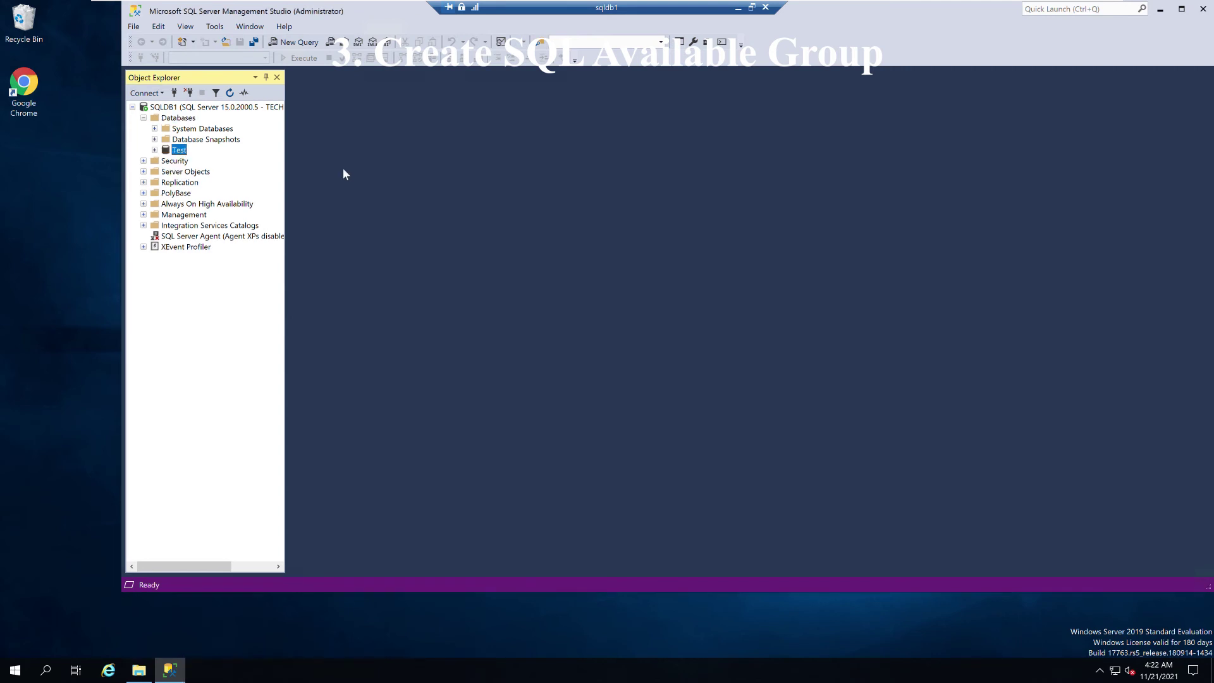
Run a full backup of the Test database, replacing the default destination with C:\Temp\Test.bak.
right_click(182, 151)
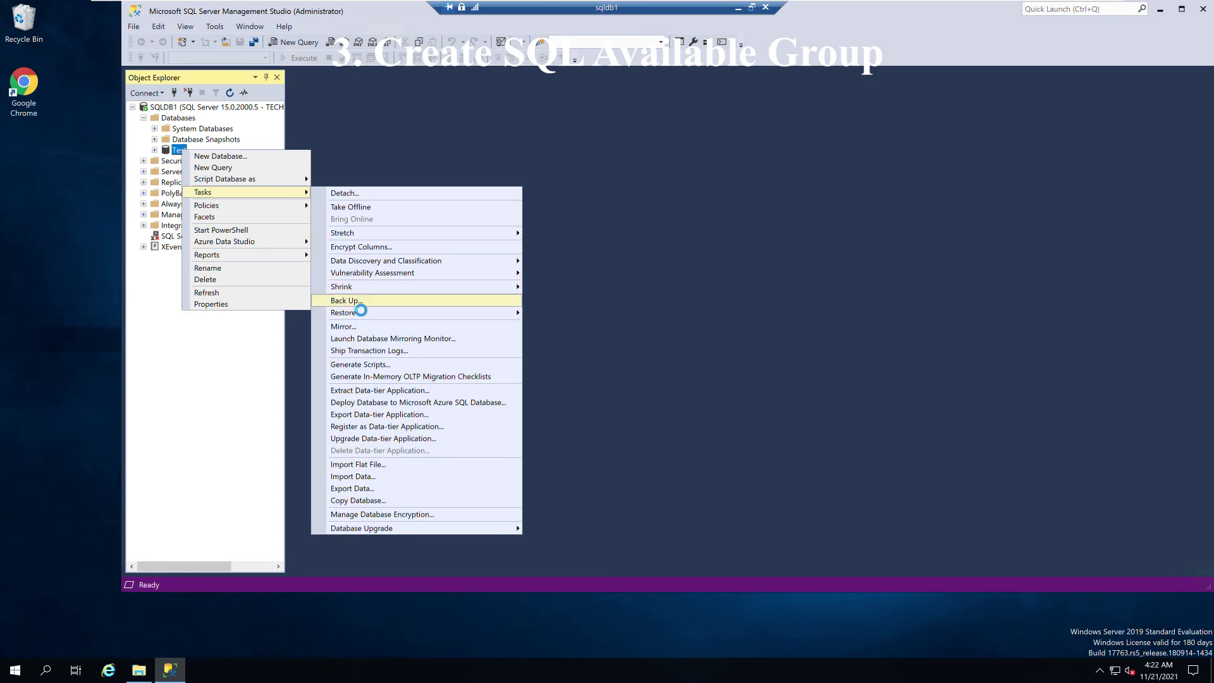
left_click(354, 300)
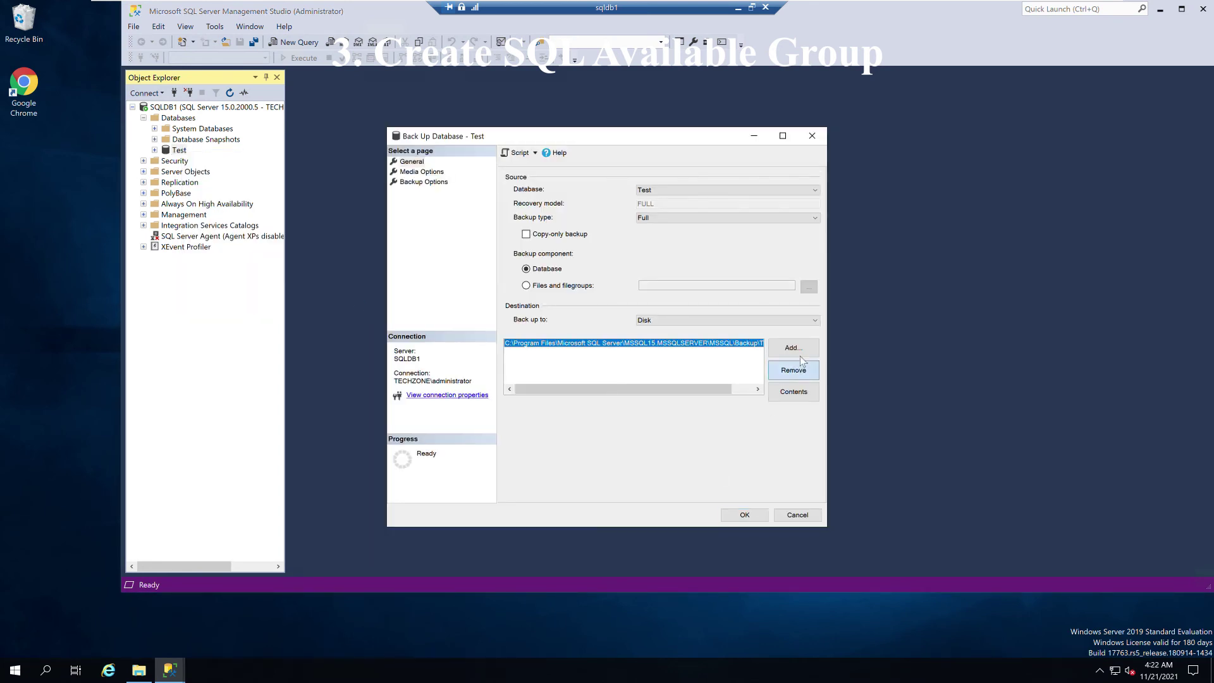
left_click(793, 349)
left_click(711, 334)
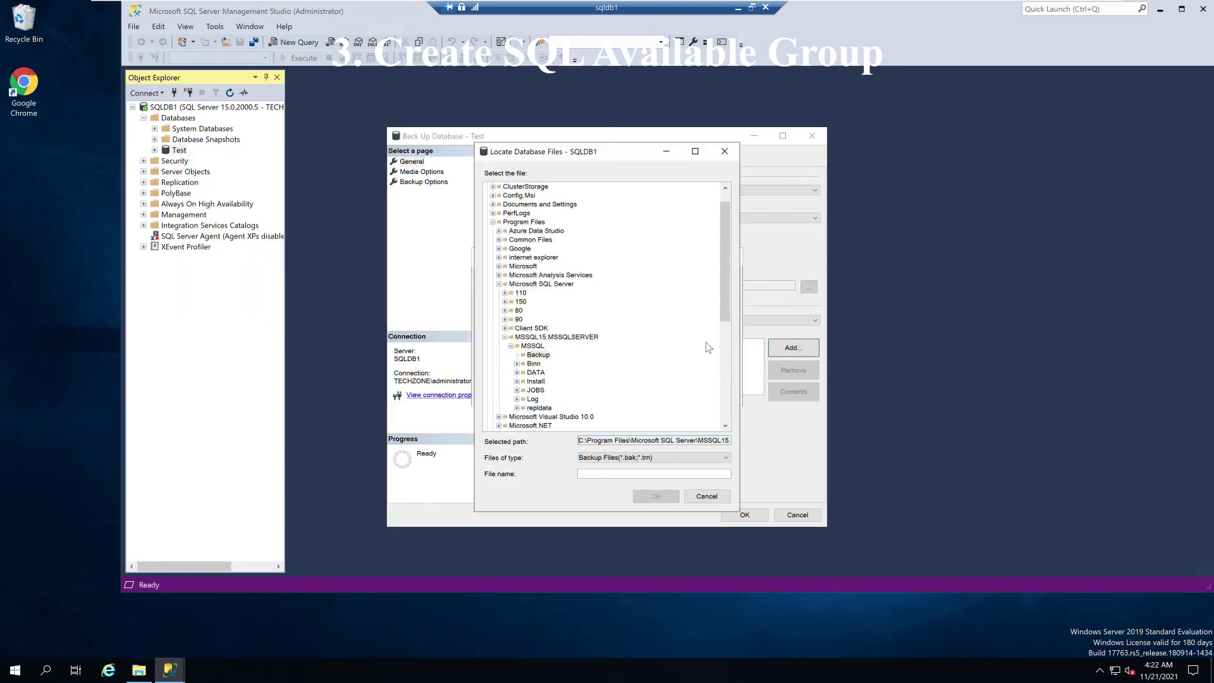
left_click(501, 285)
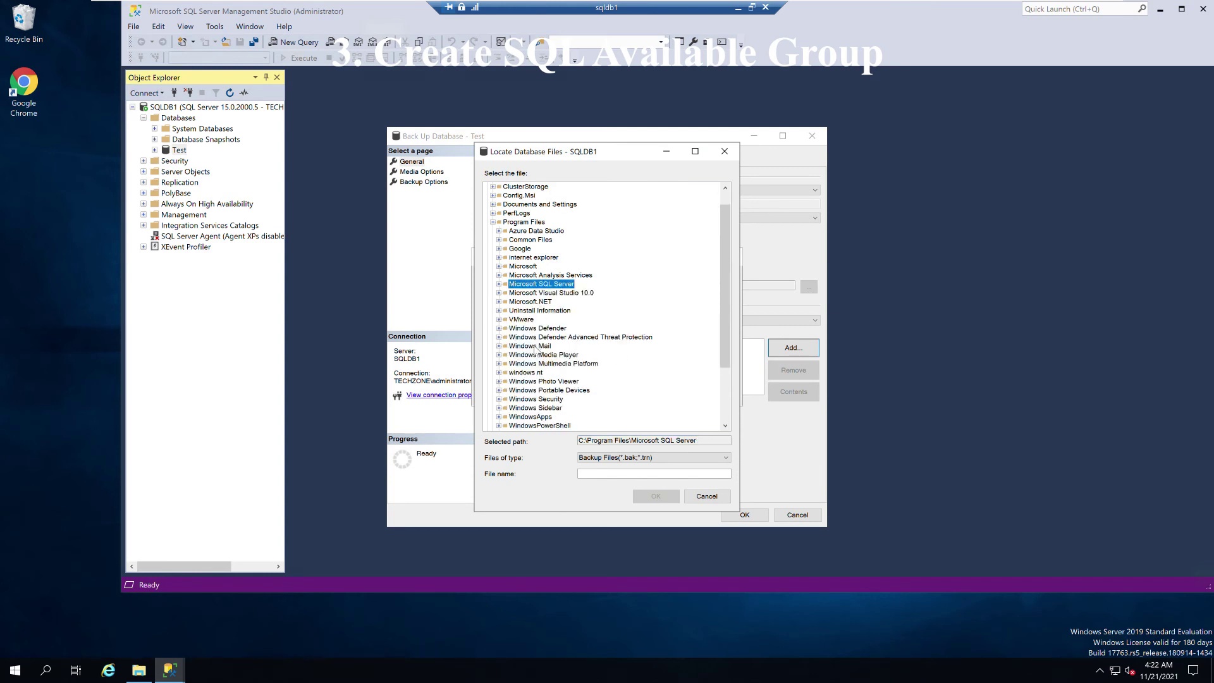
scroll(720, 389, "down", 3)
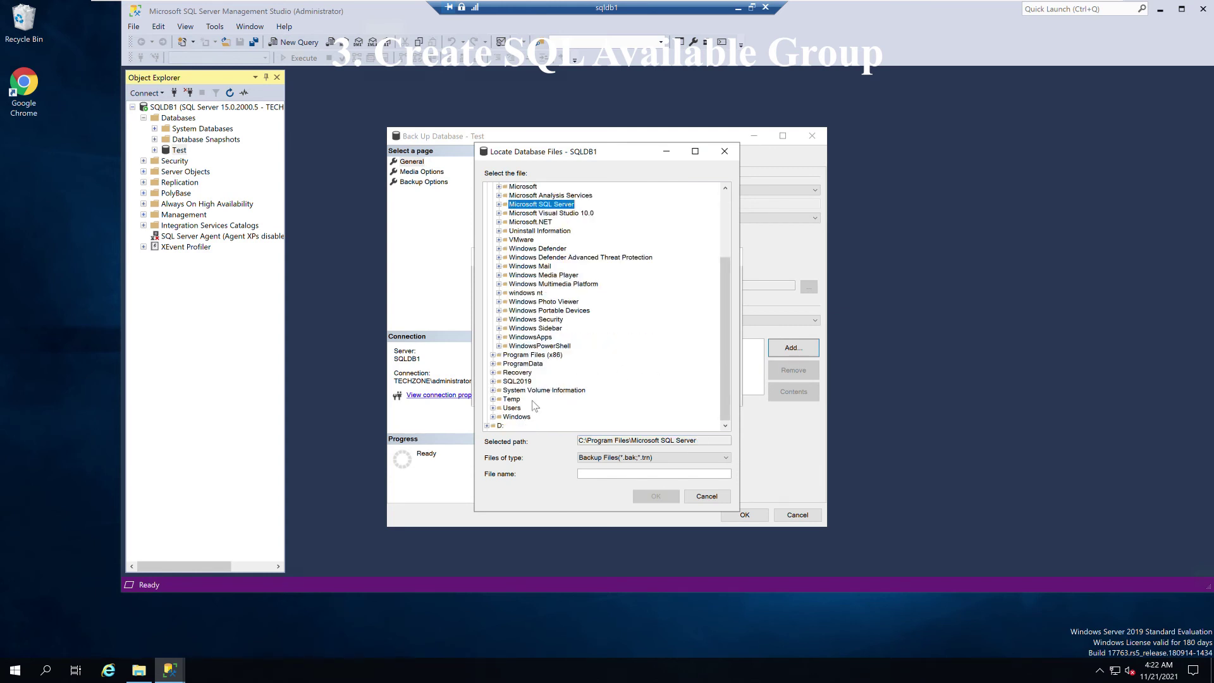
left_click(513, 399)
left_click(604, 476)
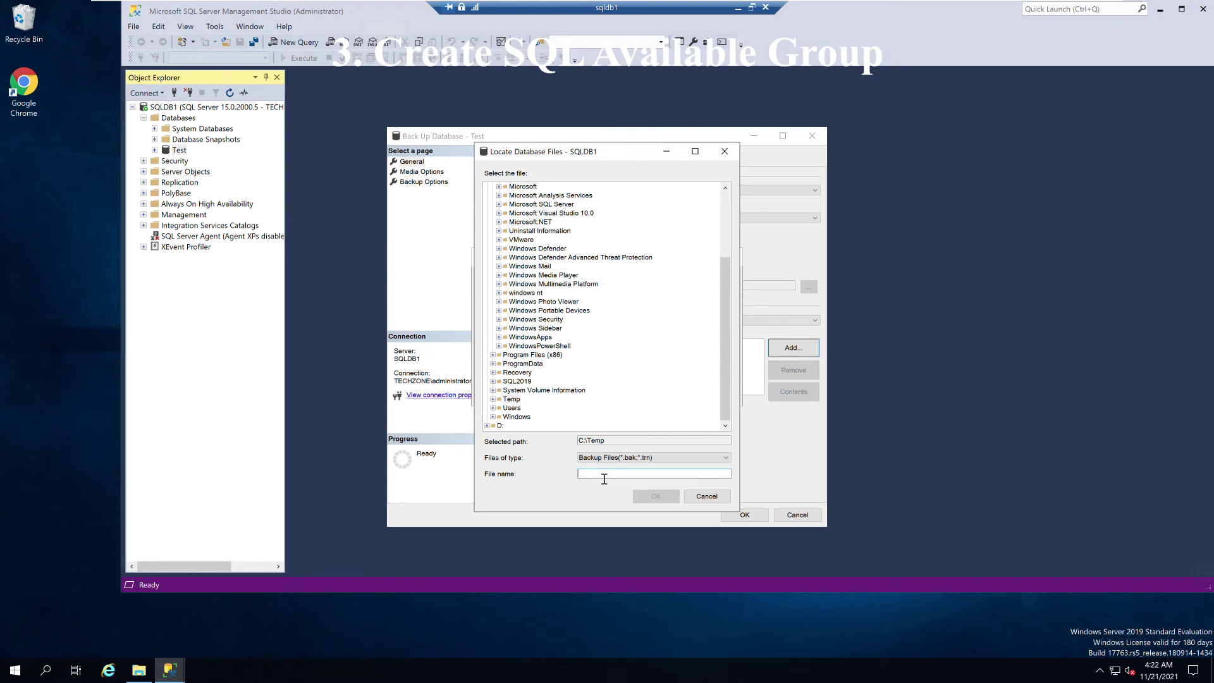
type("Test.bak")
left_click(658, 496)
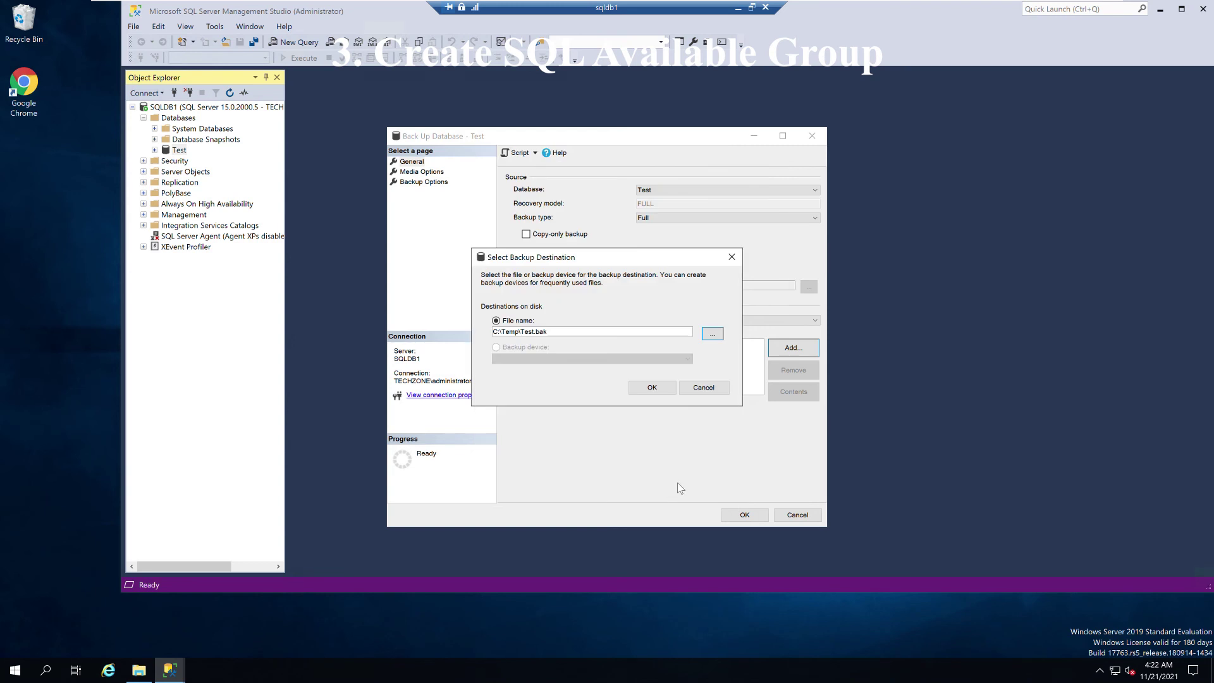
left_click(651, 388)
left_click(733, 515)
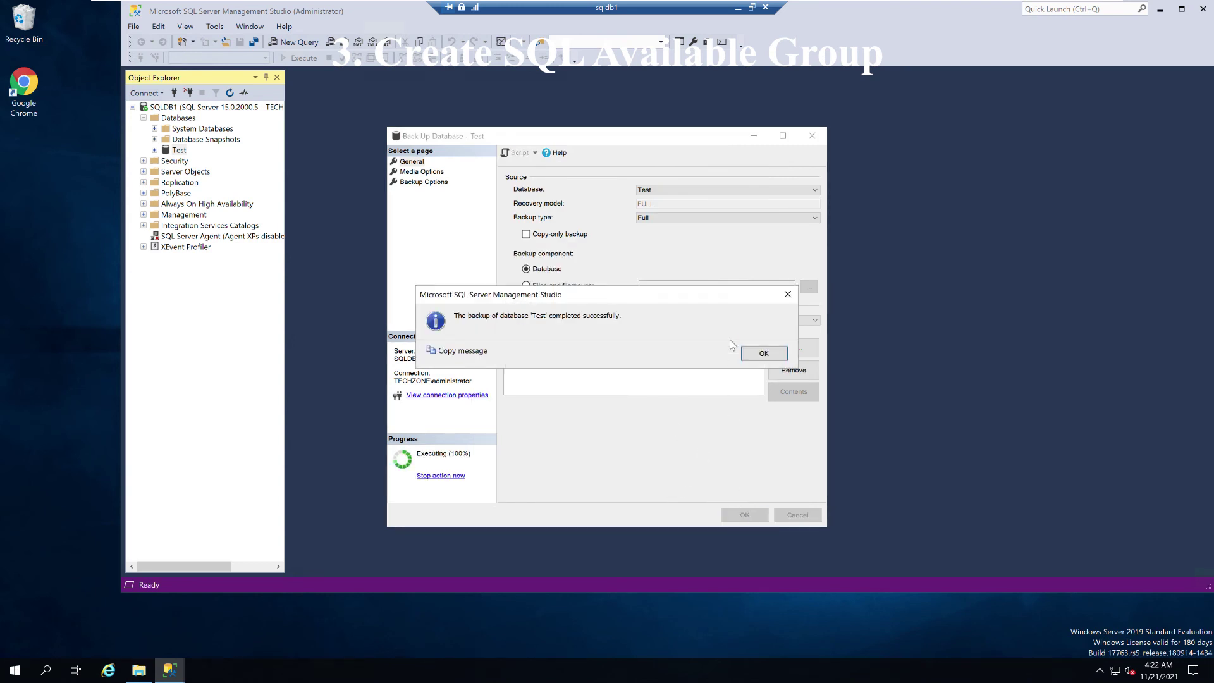
left_click(764, 352)
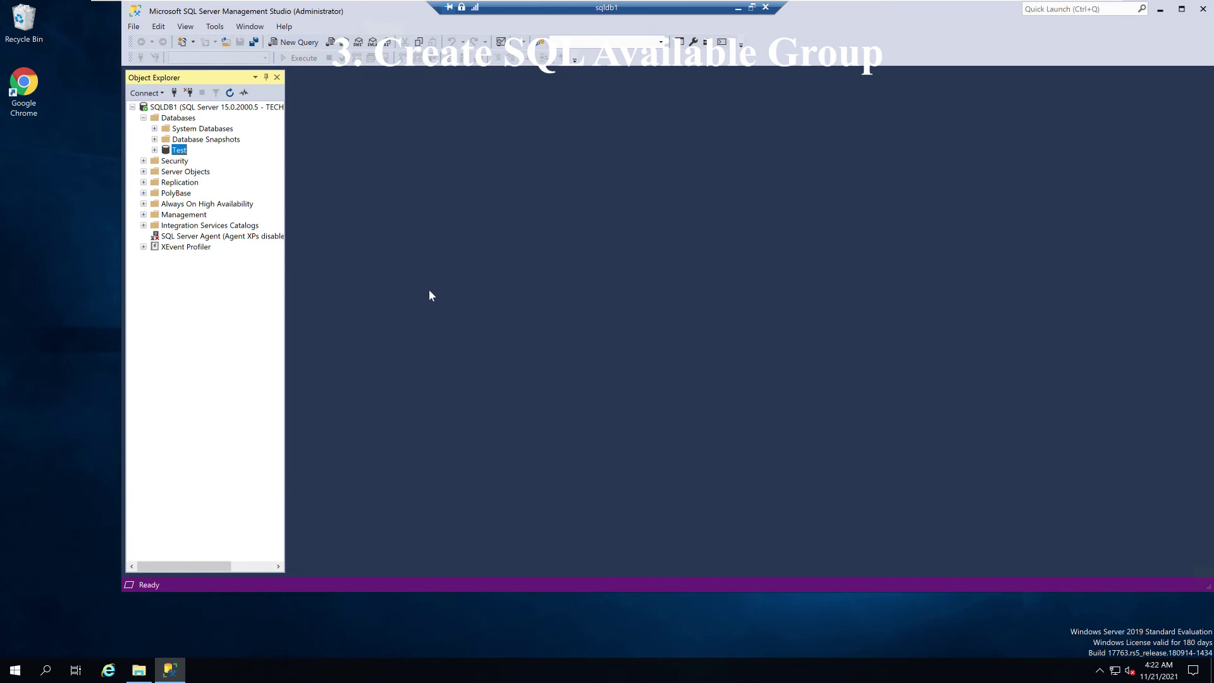
Start a new availability group named AGTest on the Windows Server Failover Cluster type and include the Test database.
double_click(171, 205)
left_click(182, 215)
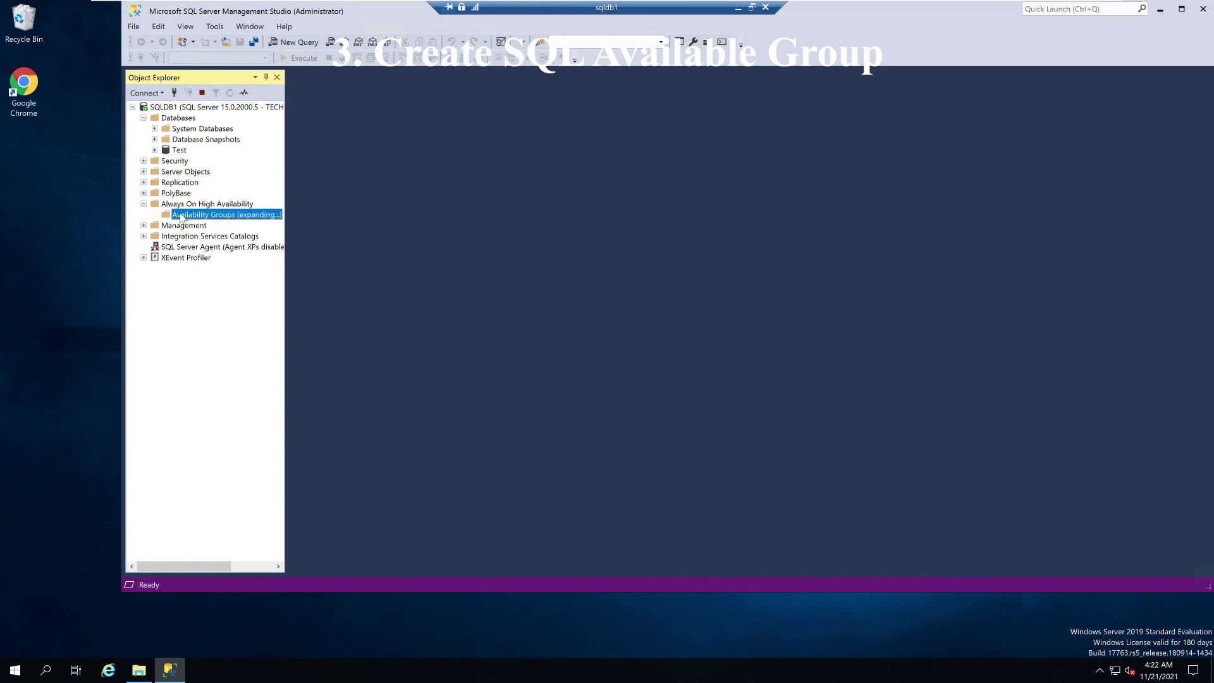
right_click(195, 205)
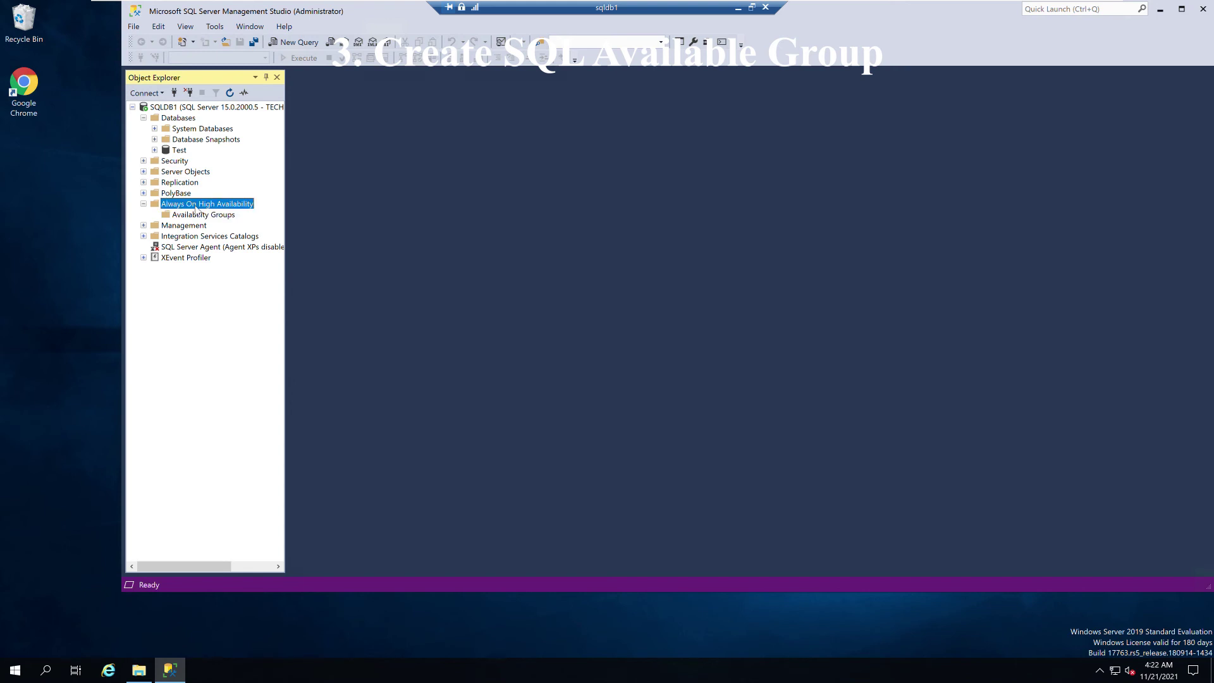
left_click(213, 213)
left_click(753, 548)
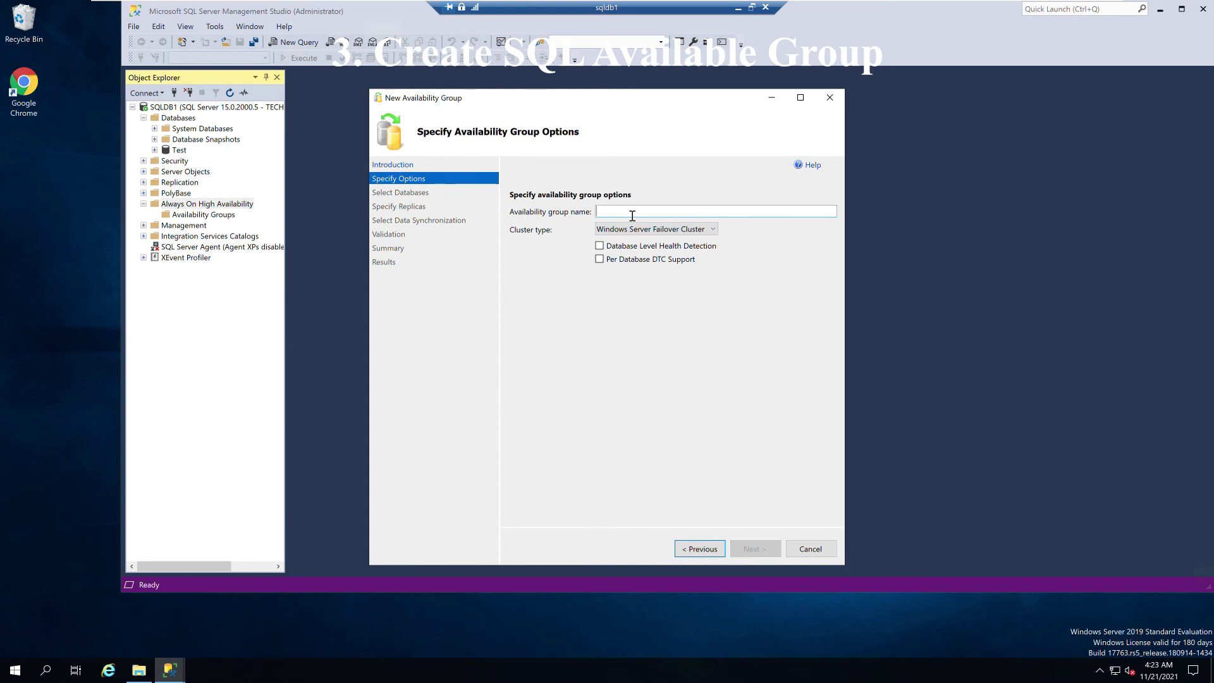
type("AGTest")
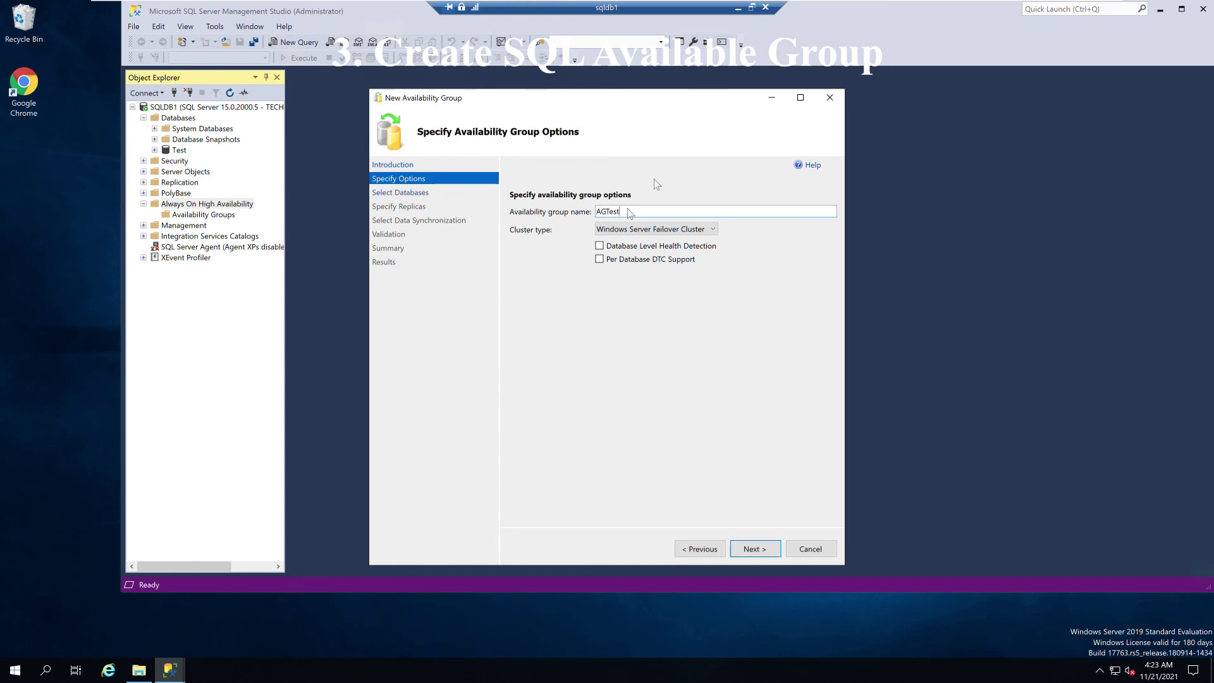
left_click(754, 549)
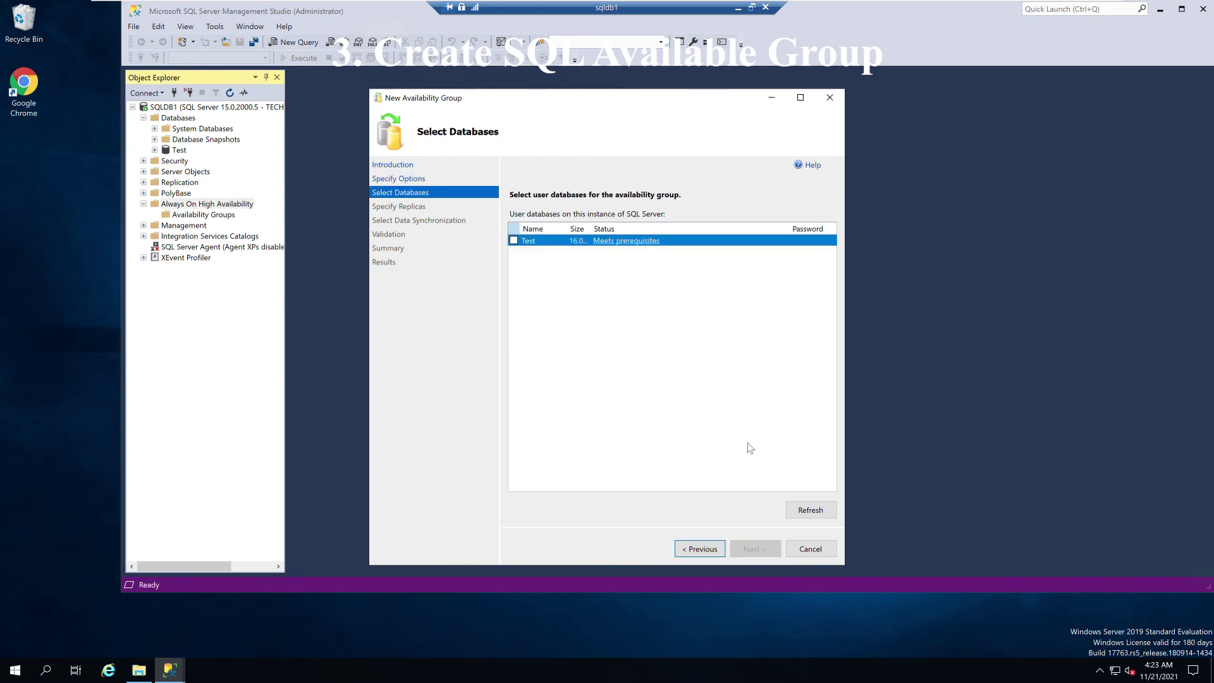
left_click(513, 240)
left_click(752, 550)
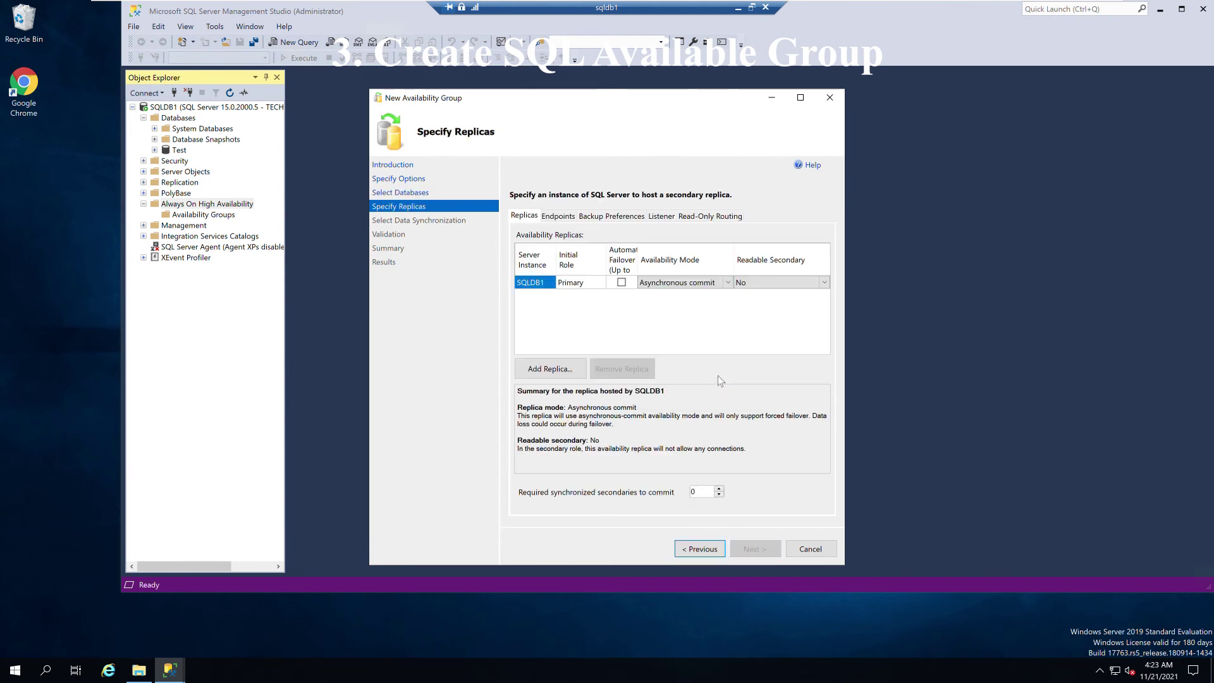
Add SQLDB2 as a replica of the availability group and check the endpoint service accounts of both servers.
left_click(558, 371)
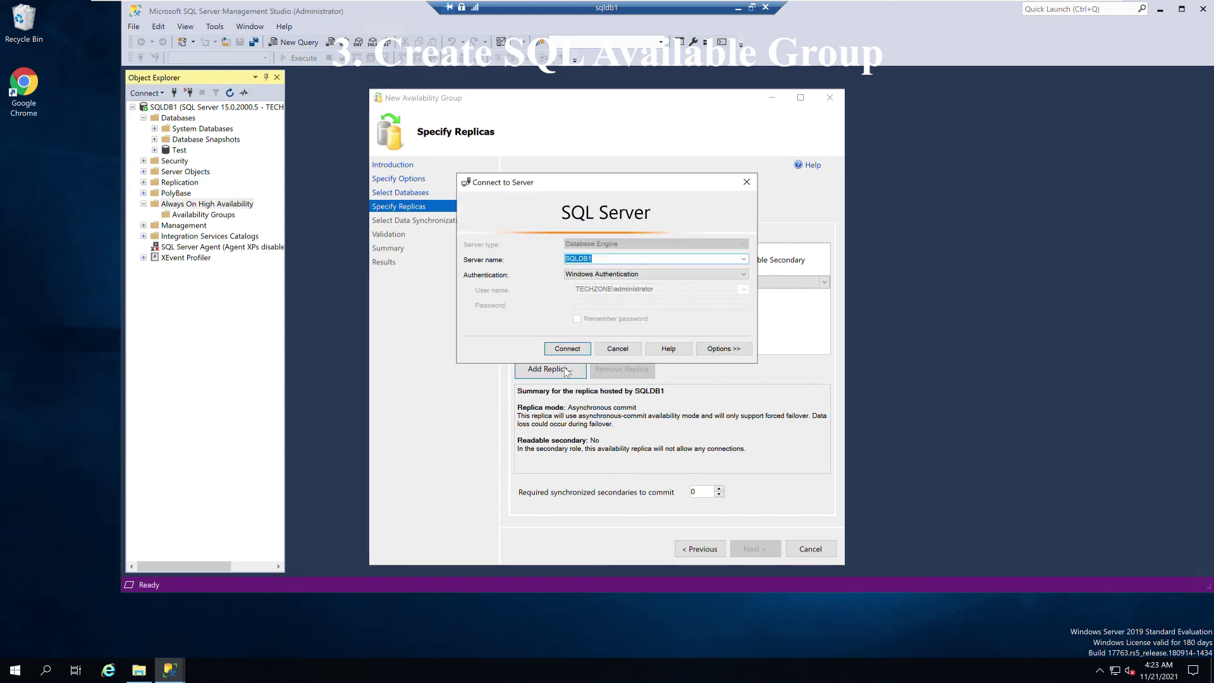
left_click(744, 260)
left_click(661, 277)
left_click(568, 349)
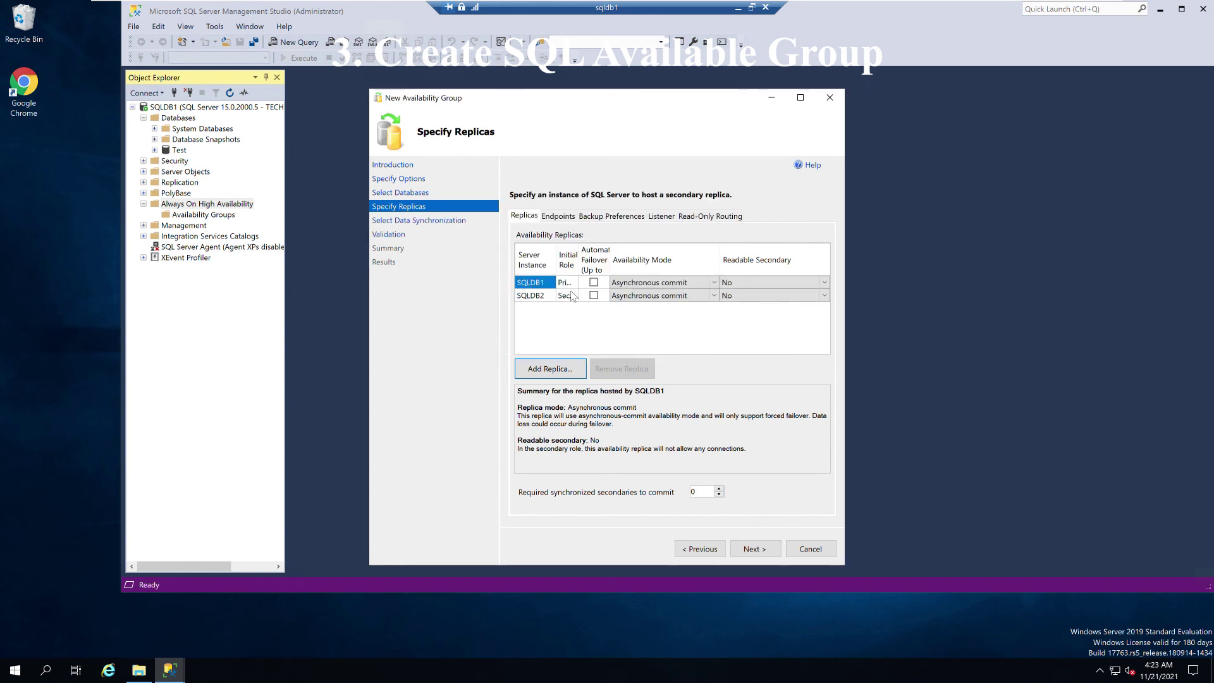
left_click(573, 217)
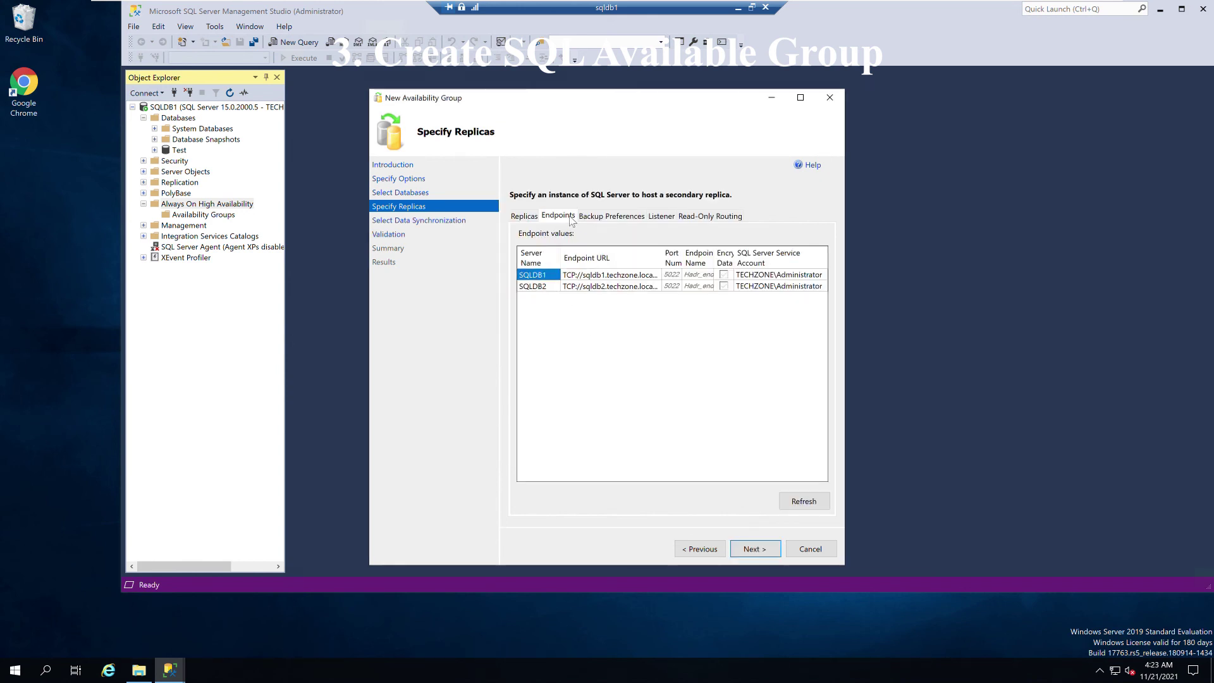
left_click(784, 276)
left_click(801, 286)
left_click(796, 277)
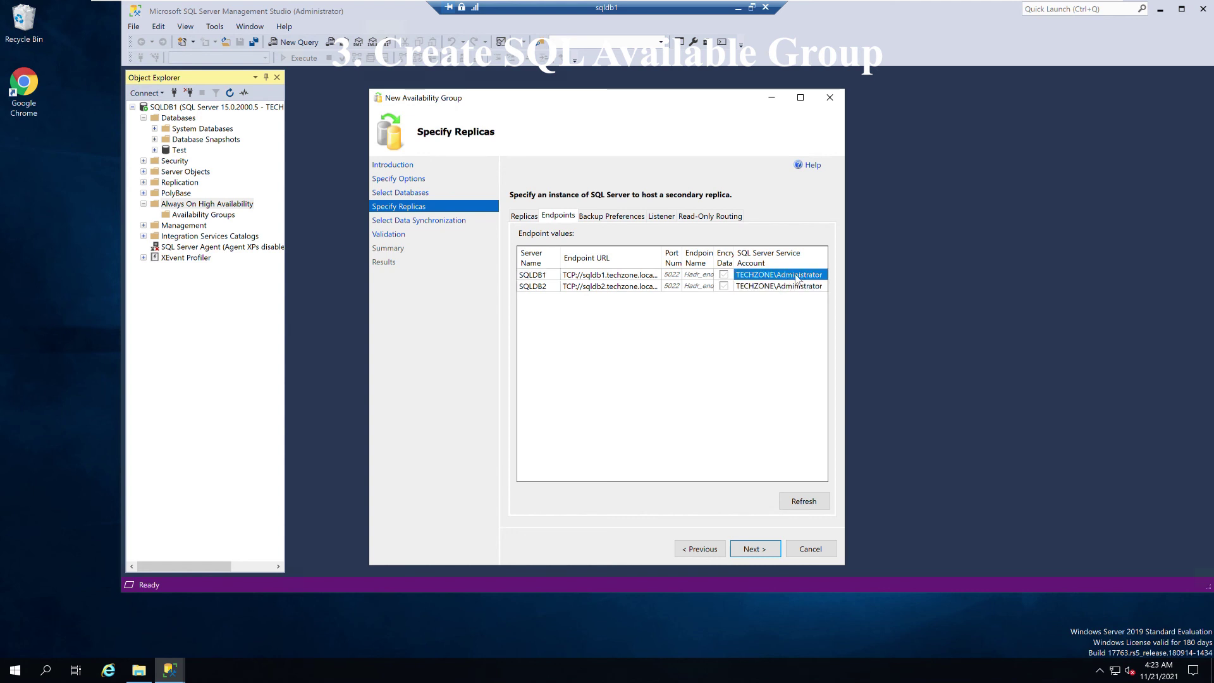
left_click(795, 288)
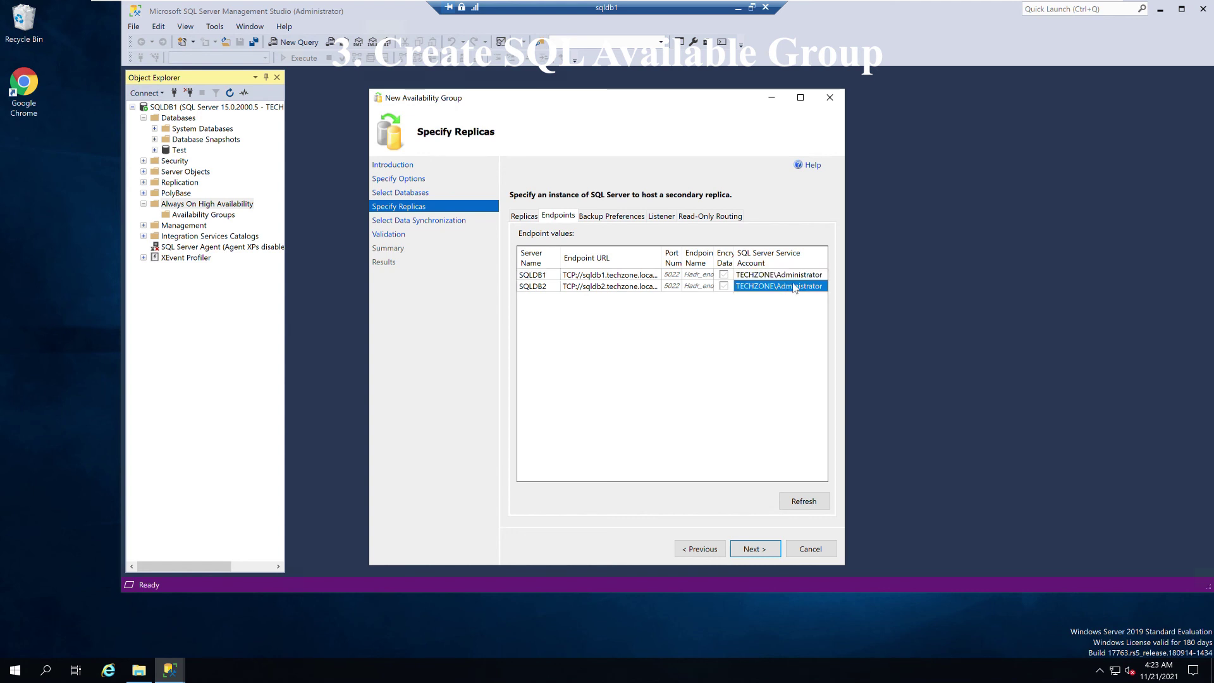
left_click(741, 552)
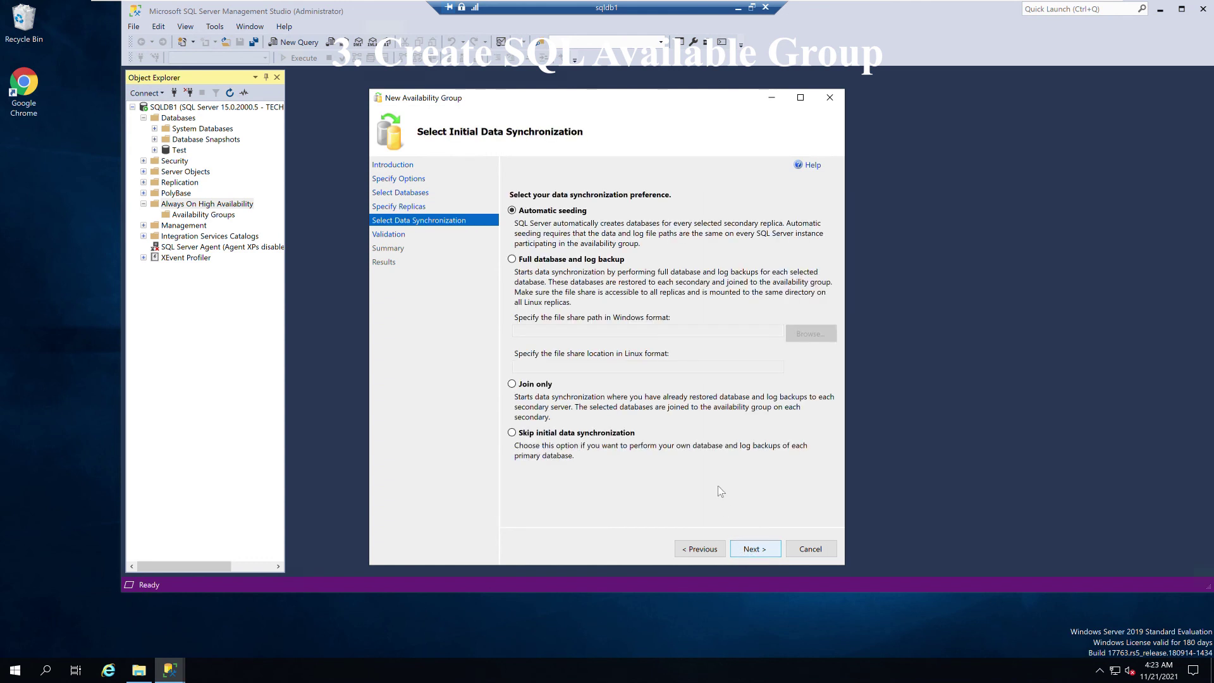
Keep automatic seeding for the initial data synchronization, review the summary, and finish creating the availability group.
left_click(750, 550)
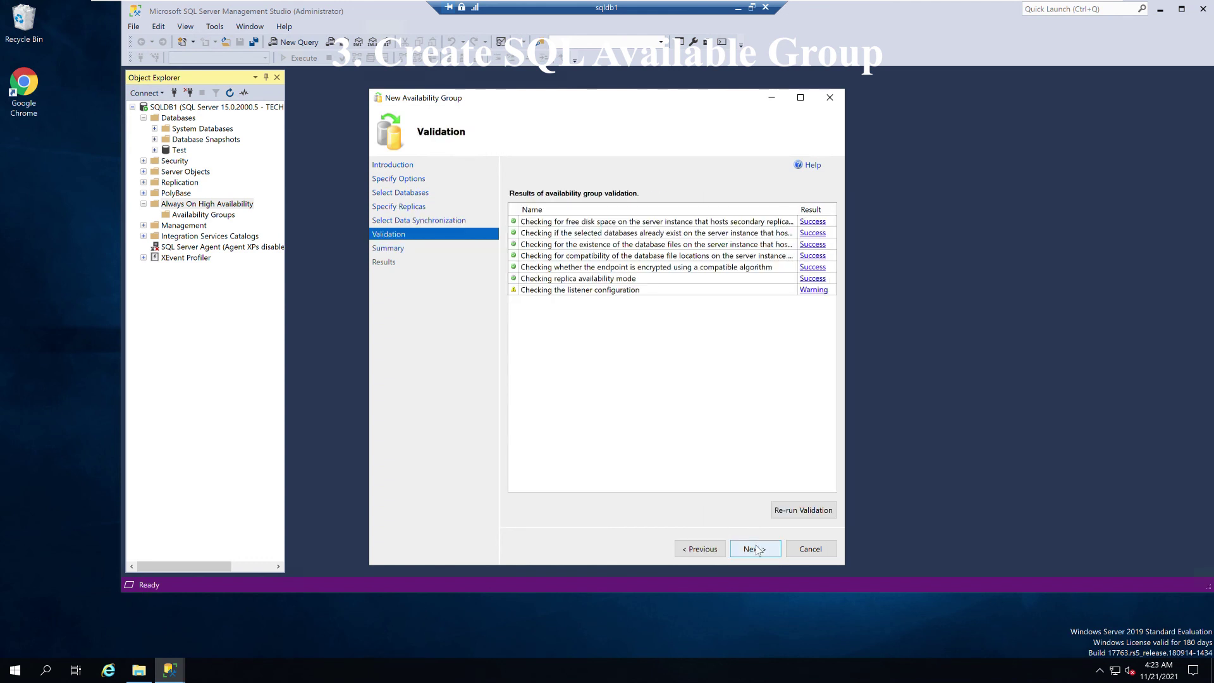
left_click(758, 550)
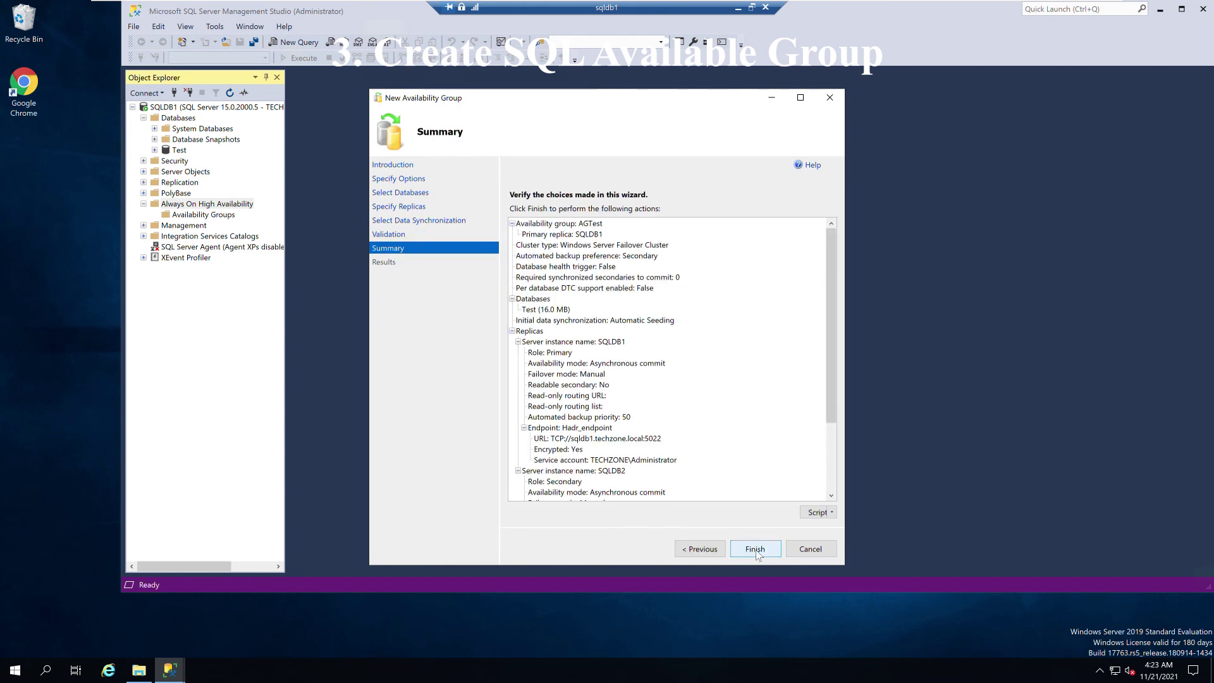
left_click_drag(831, 413, 831, 481)
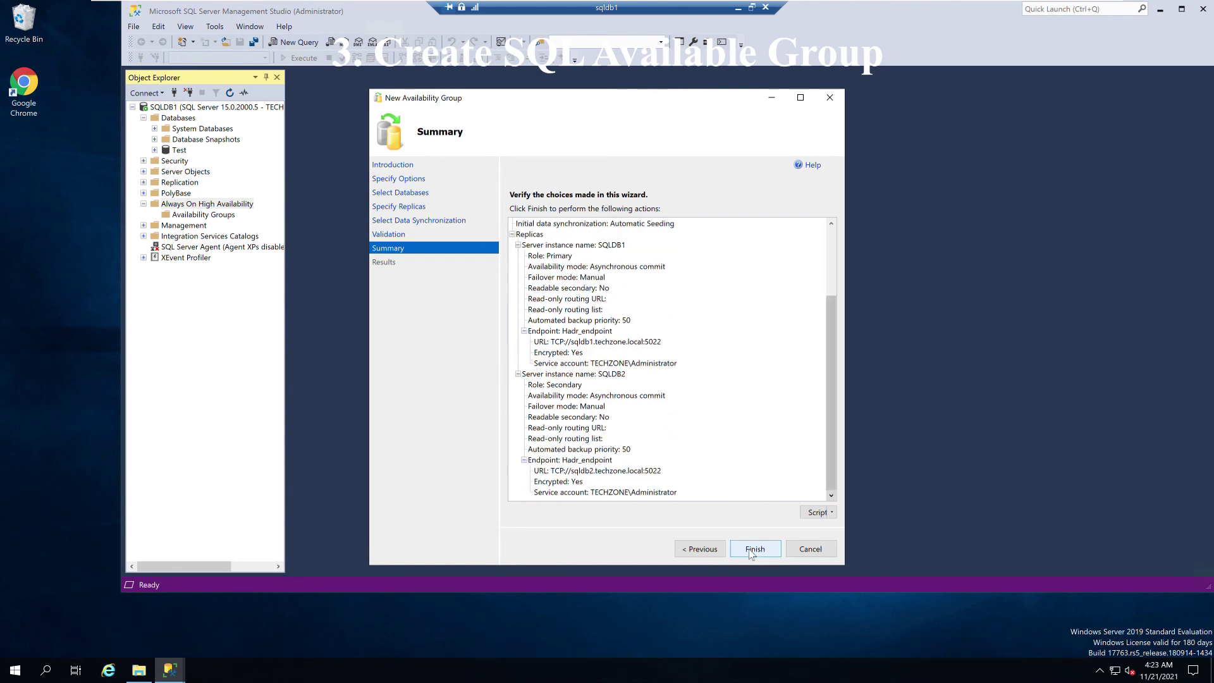
left_click(756, 549)
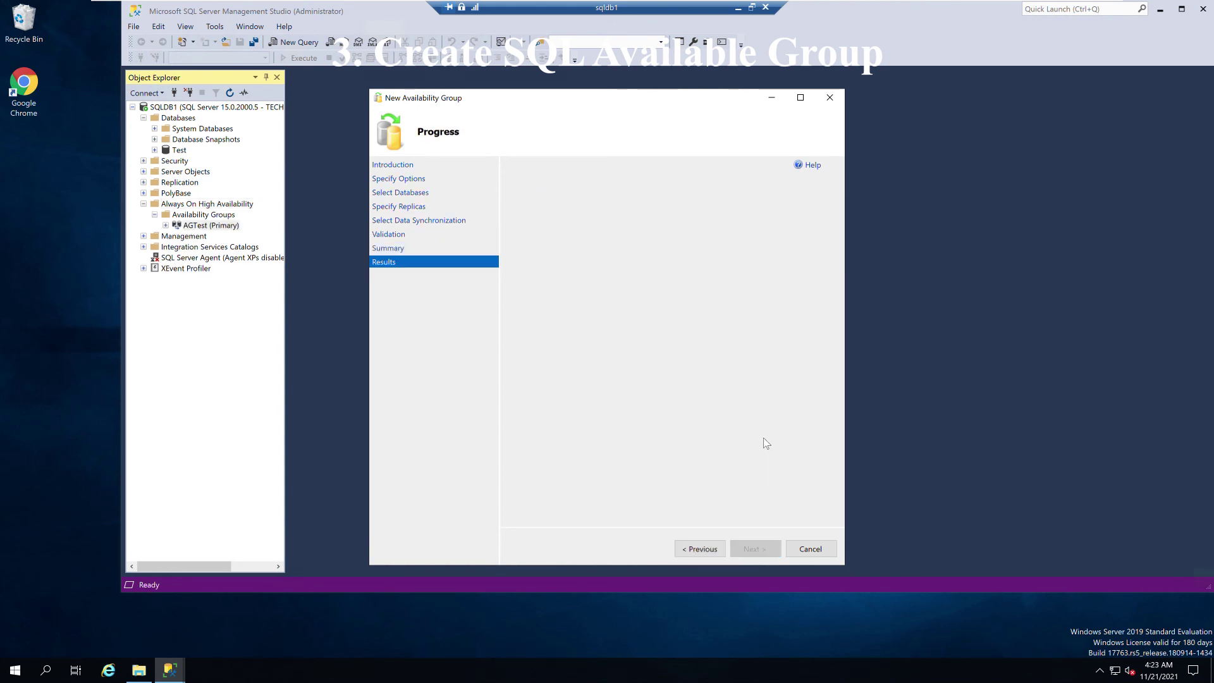
left_click(811, 549)
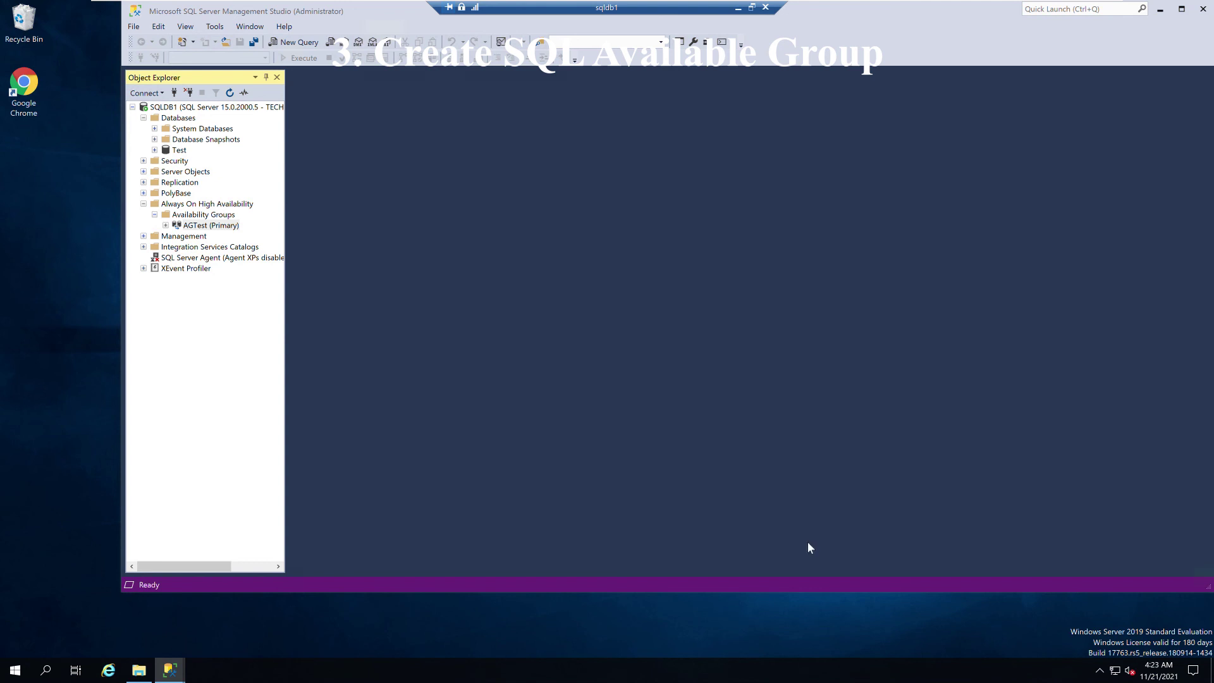
Examine the availability replicas, databases and listeners under the AGTest group.
double_click(198, 226)
double_click(212, 236)
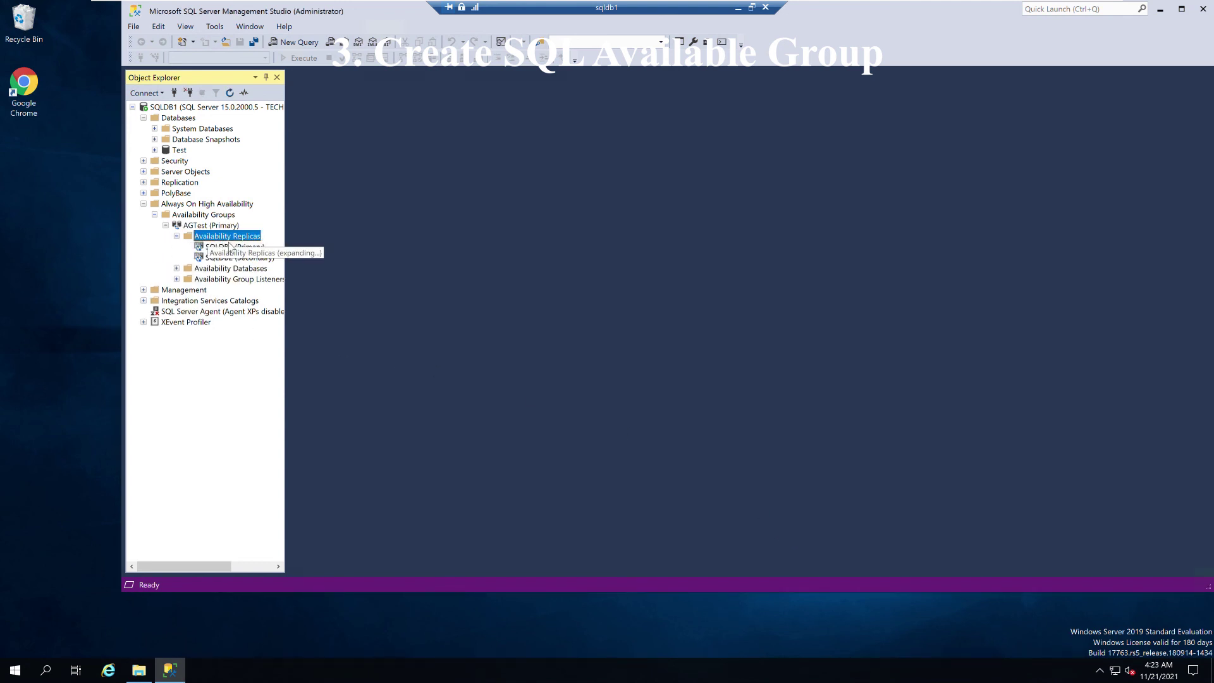
double_click(229, 268)
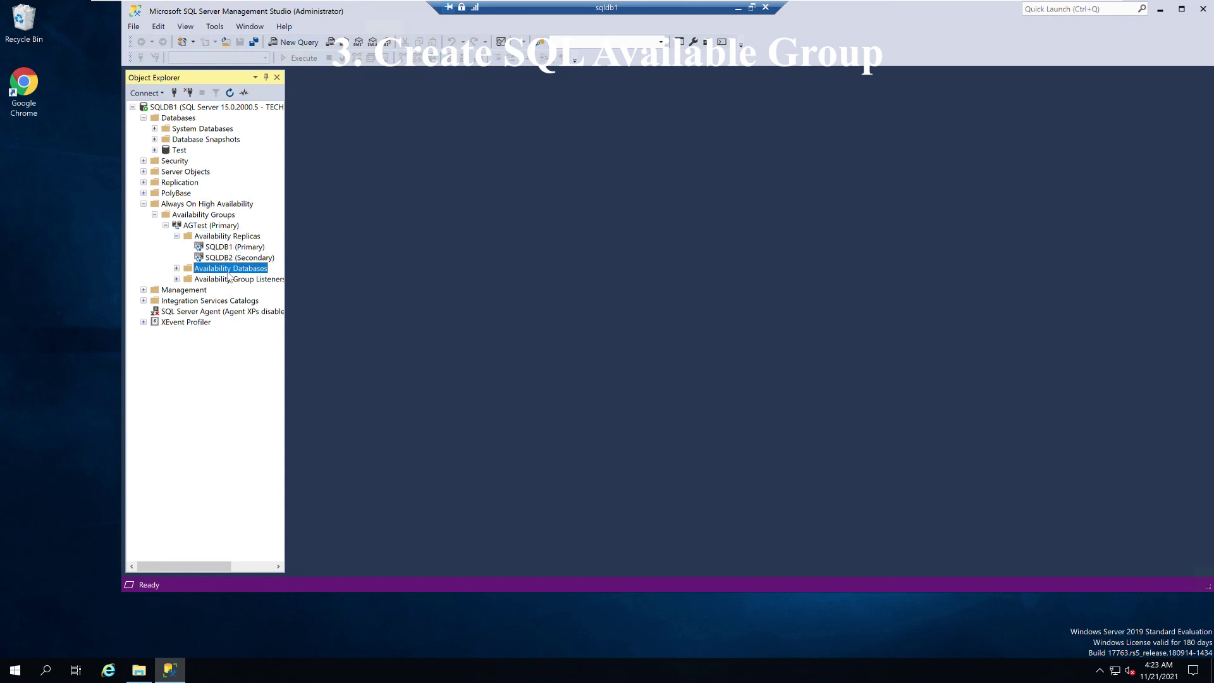
double_click(229, 290)
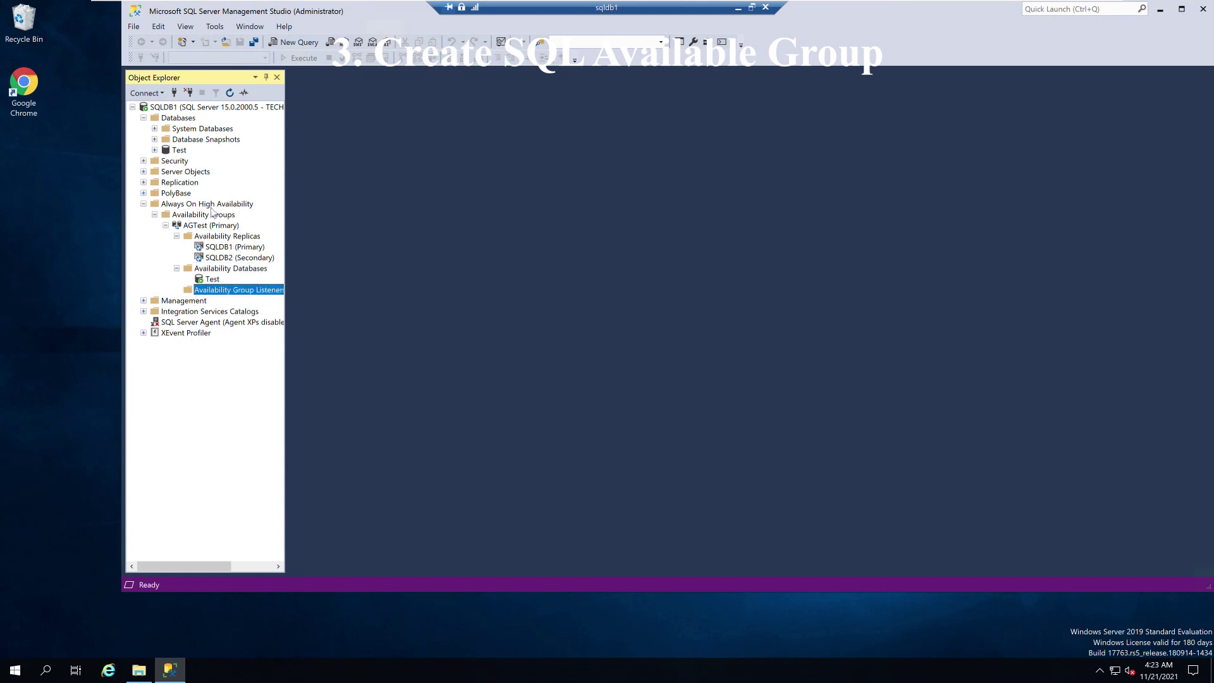
Connect Object Explorer to the SQLDB2 database engine with Windows Authentication.
left_click(135, 27)
left_click(146, 37)
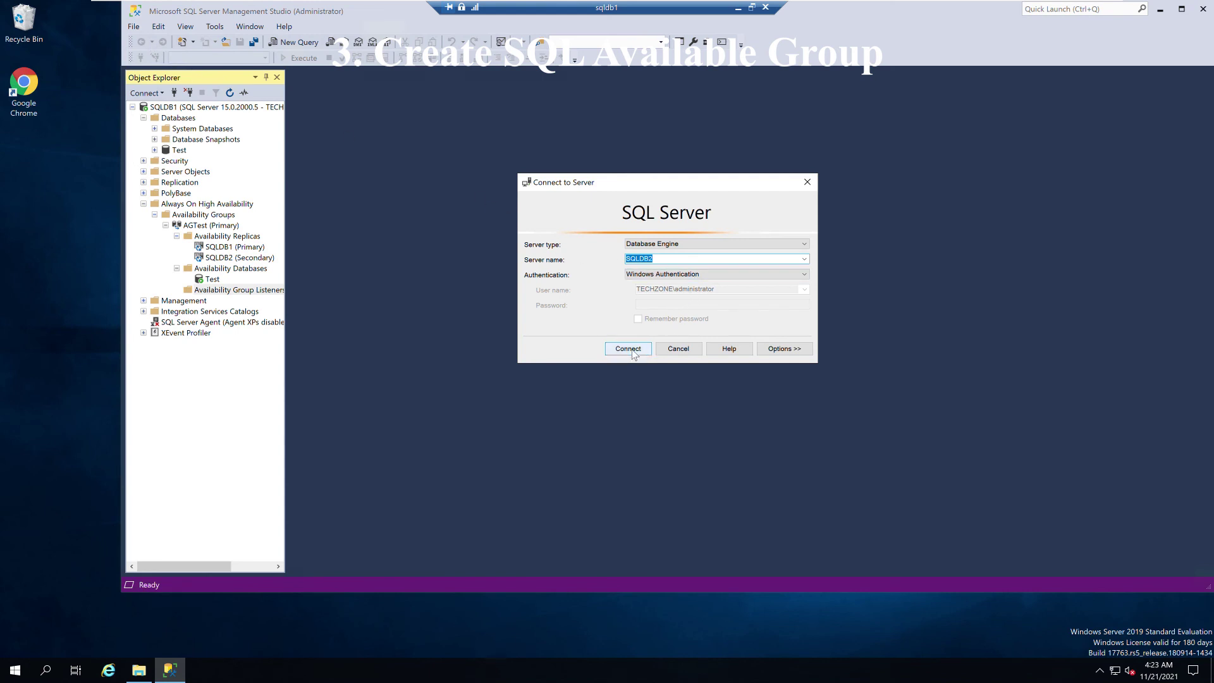
left_click(632, 351)
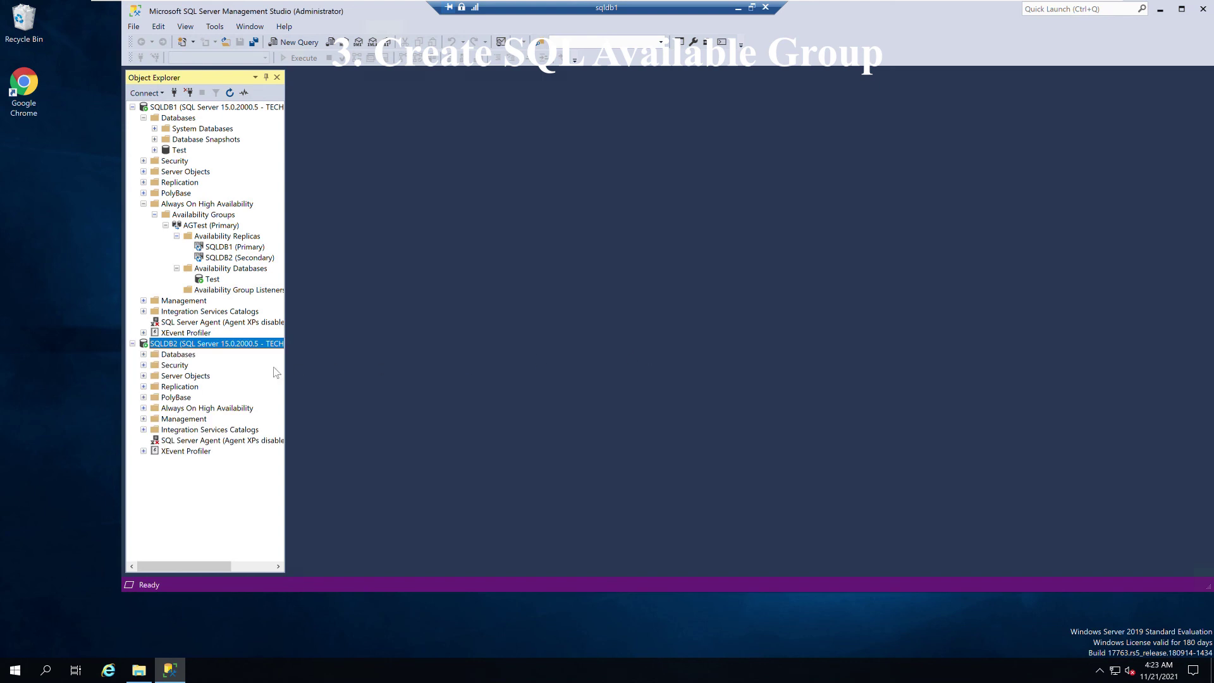
Check the Test database's synchronization state on SQLDB2 and, after a refresh, on SQLDB1, and expand SQLDB2's Always On availability groups.
double_click(185, 357)
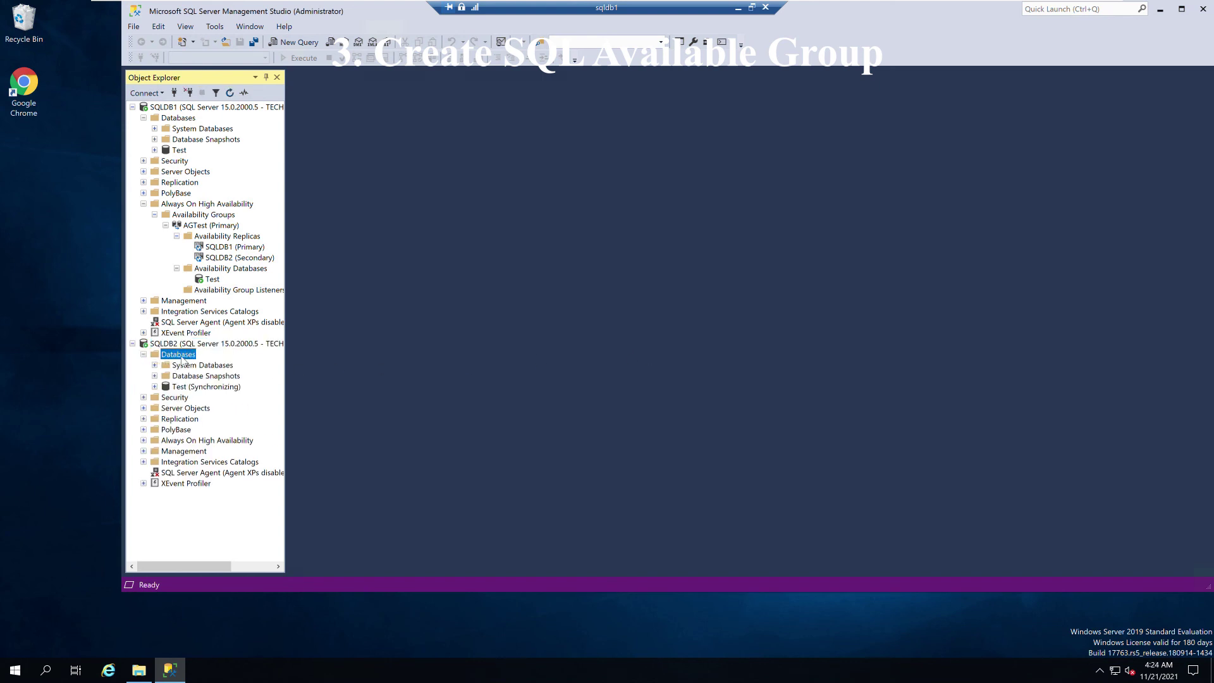
left_click(204, 389)
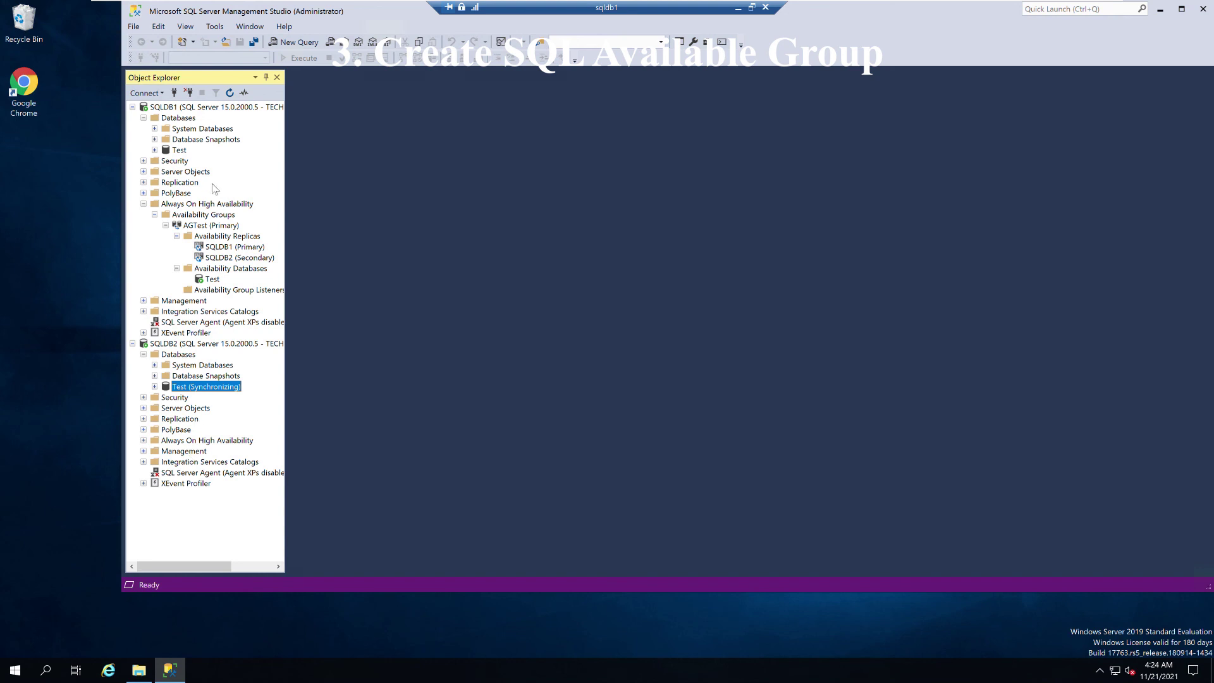
right_click(183, 119)
left_click(218, 237)
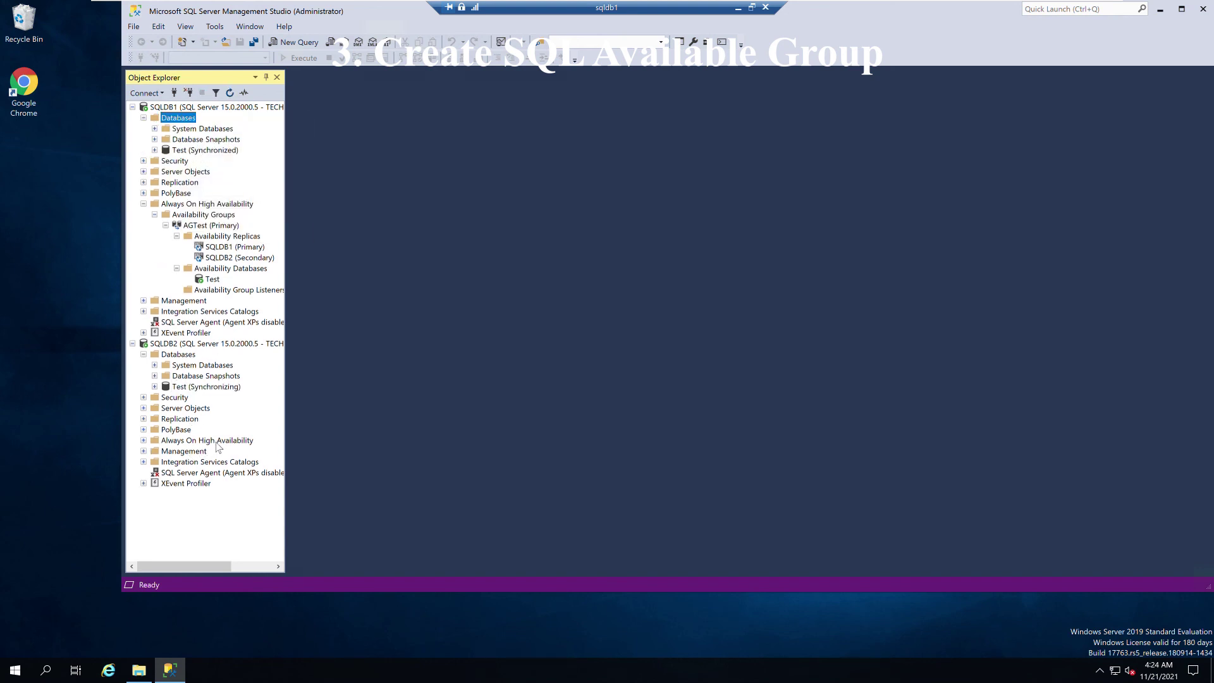
double_click(215, 442)
double_click(208, 451)
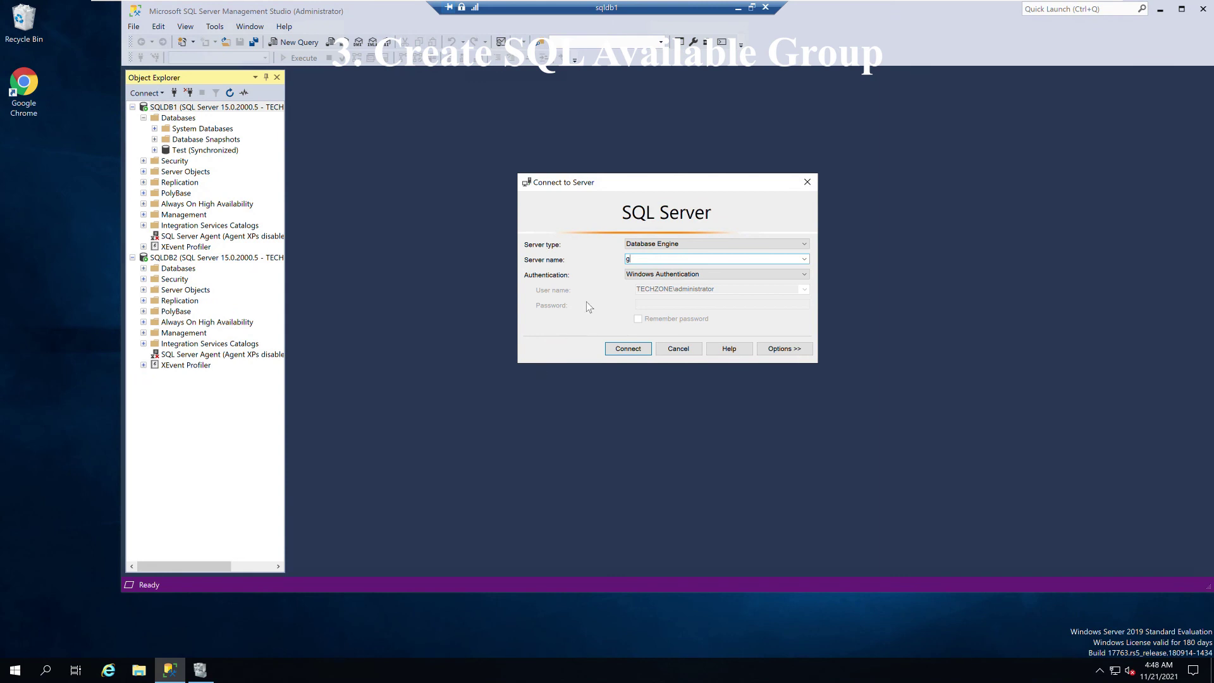
Connect Object Explorer to the sqldbcluster database engine with Windows Authentication.
key("Tab")
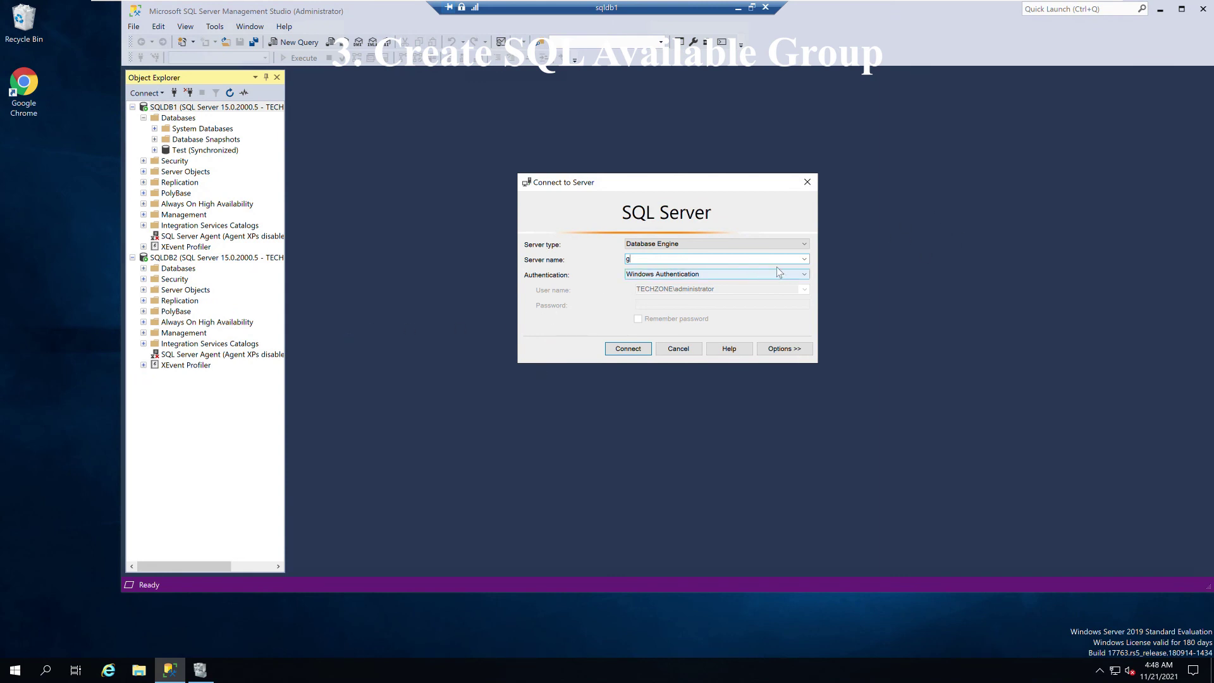
key("shift+Tab")
type("sql")
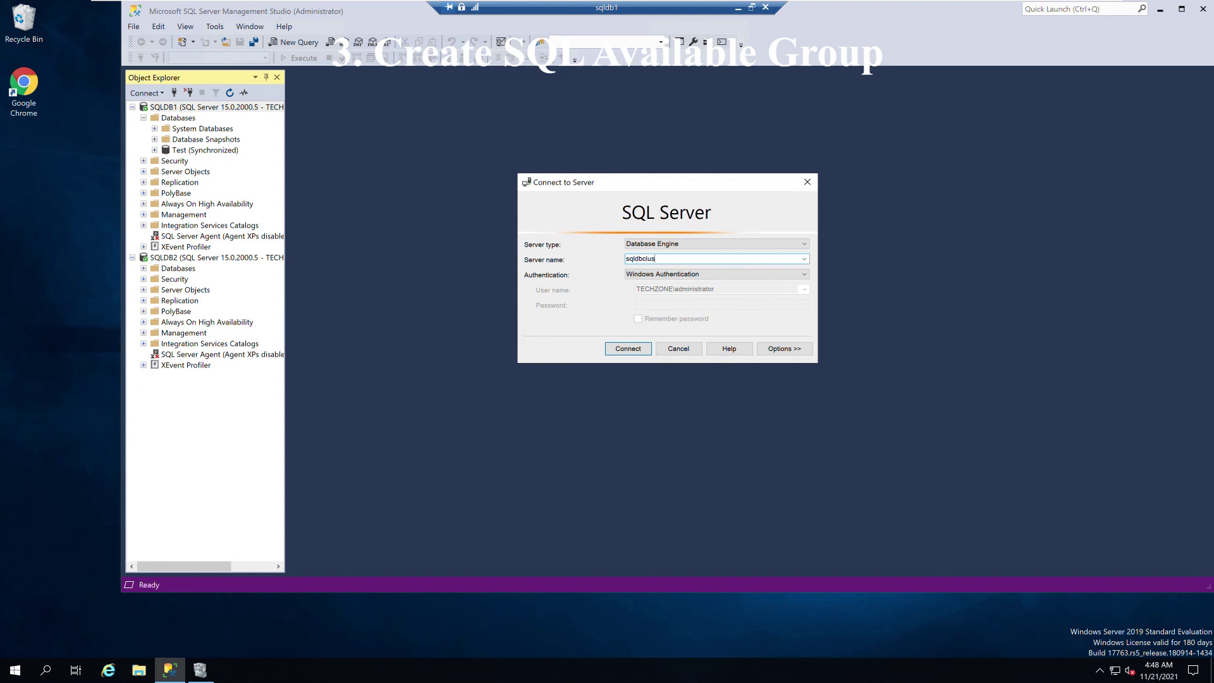
key("Return")
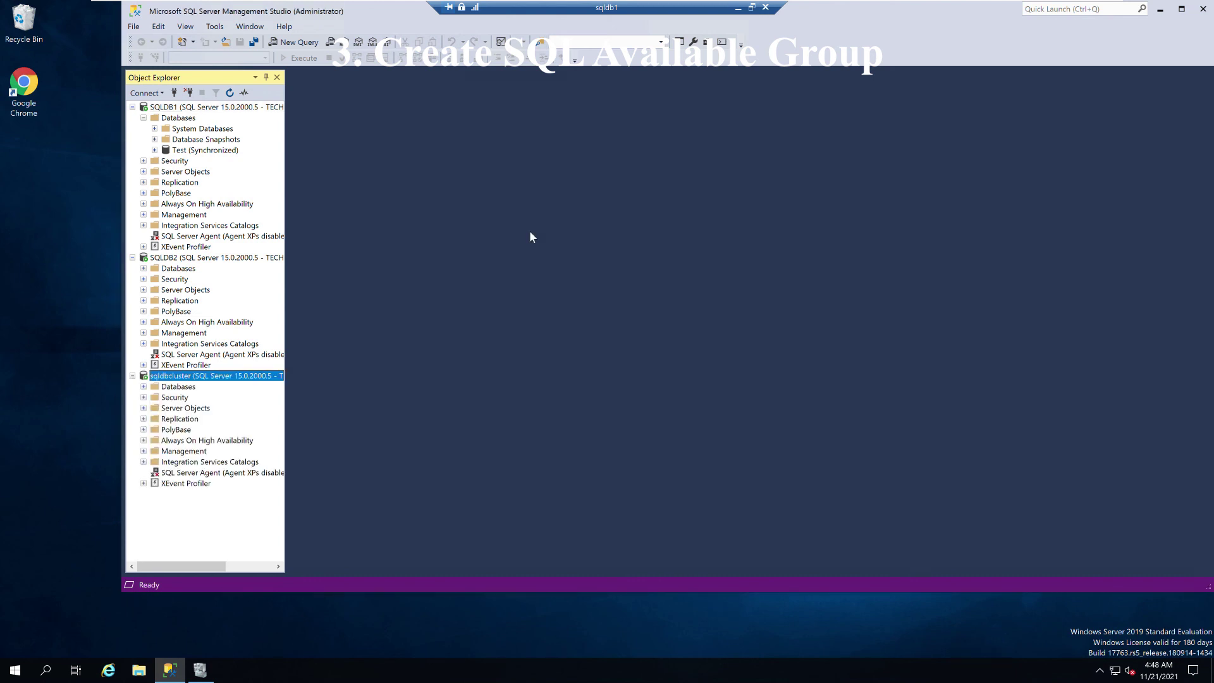
Expand Always On High Availability under sqldbcluster down to the contents of the AGTest availability group.
right_click(252, 379)
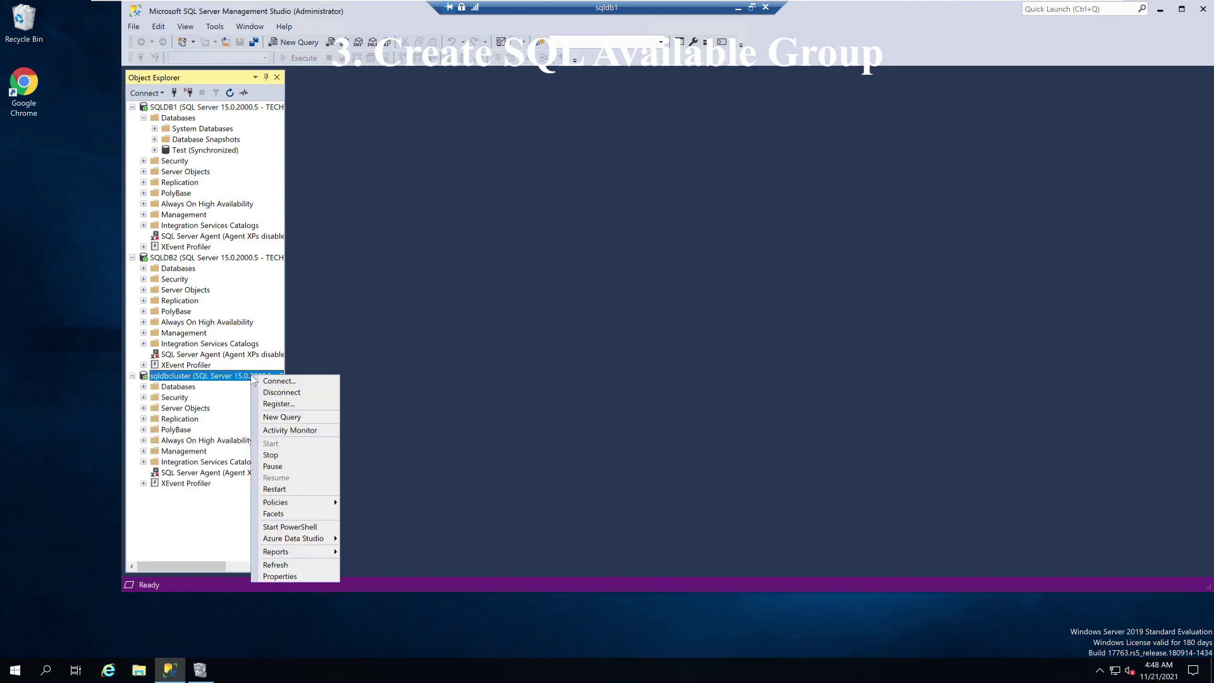
left_click(198, 378)
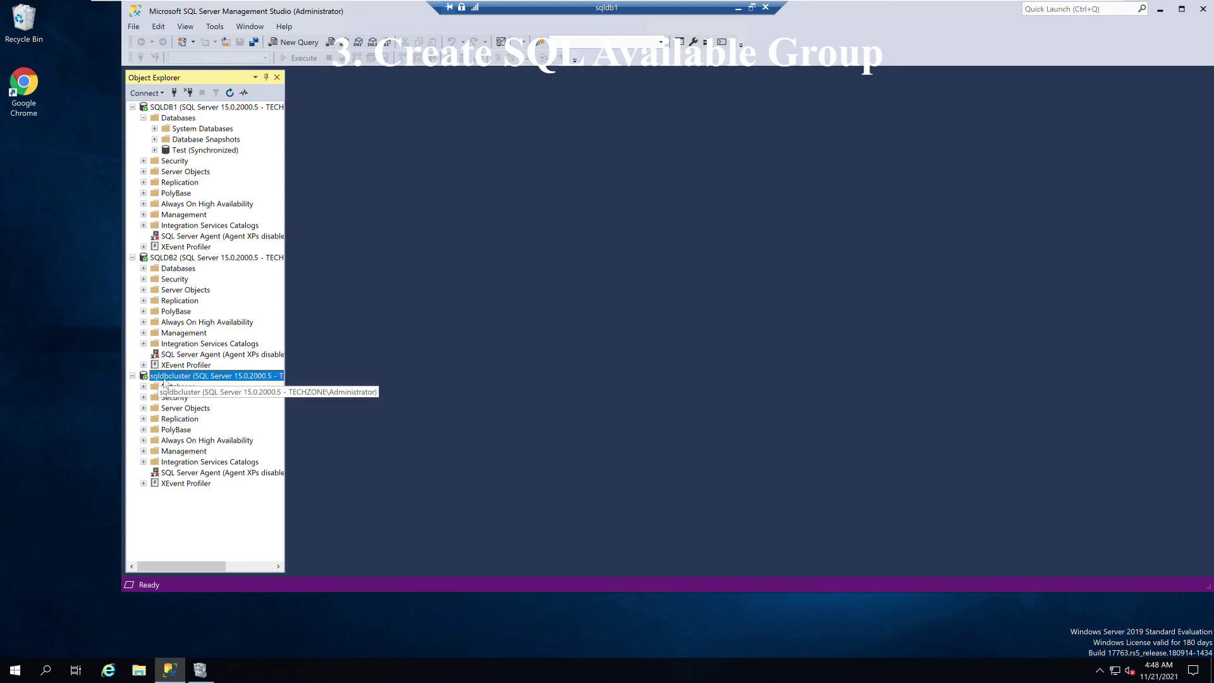
double_click(196, 441)
double_click(202, 452)
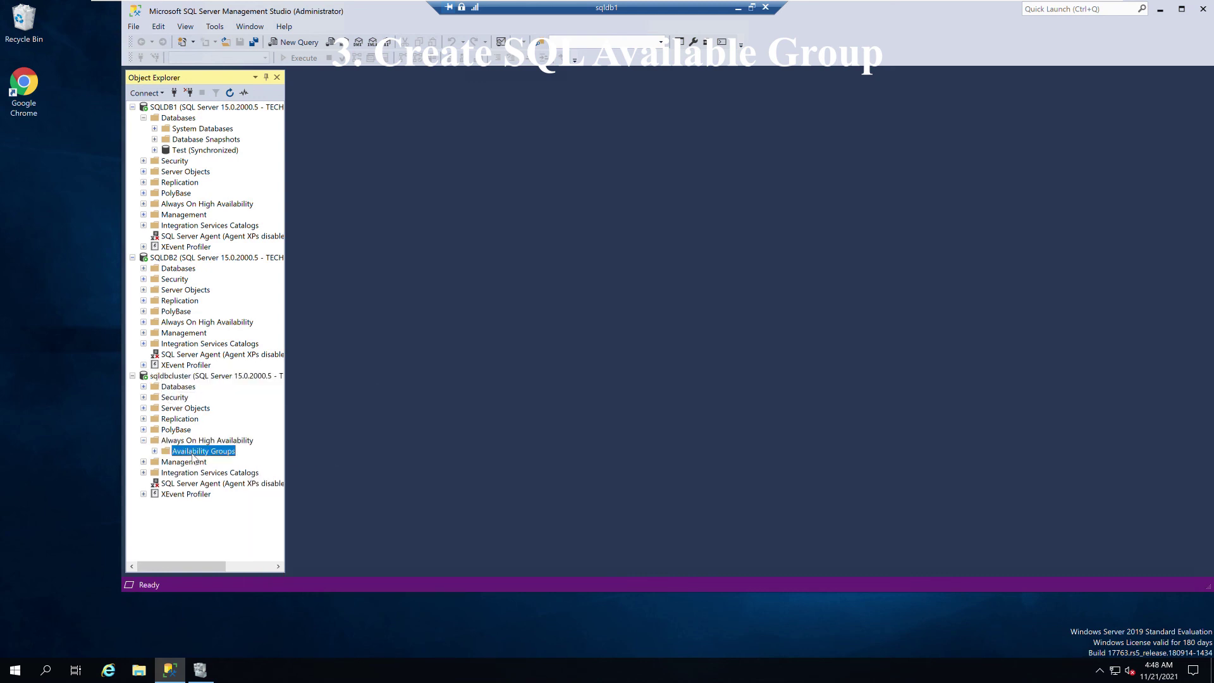
double_click(221, 463)
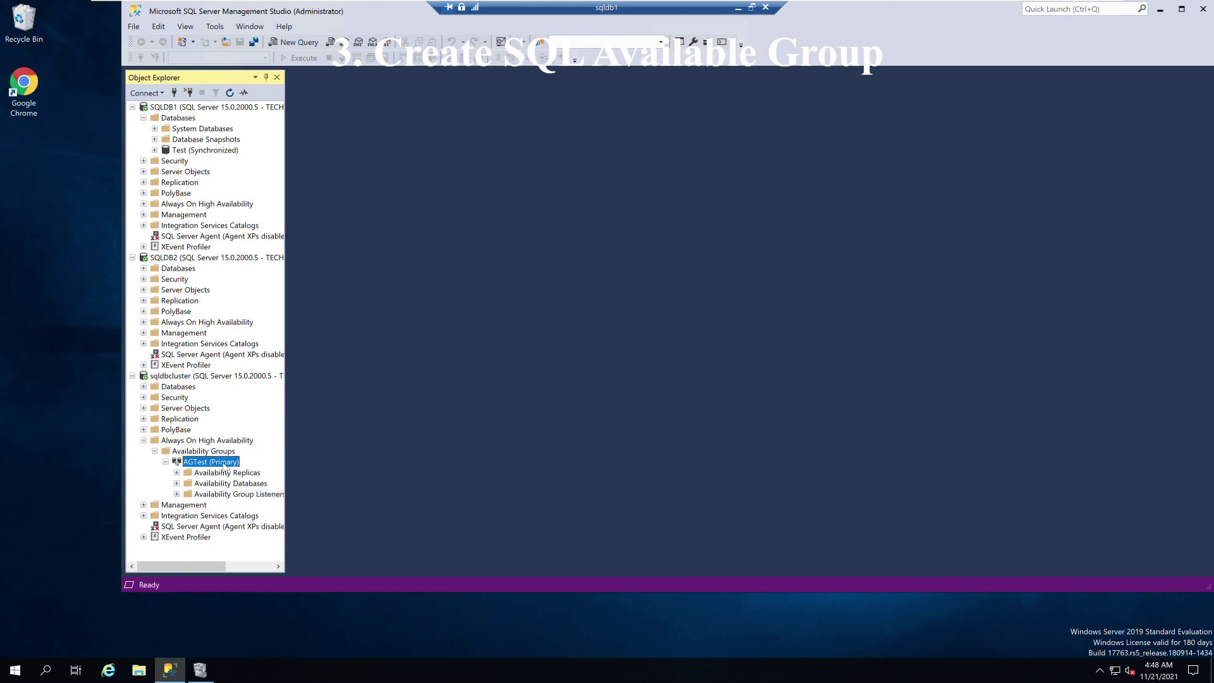